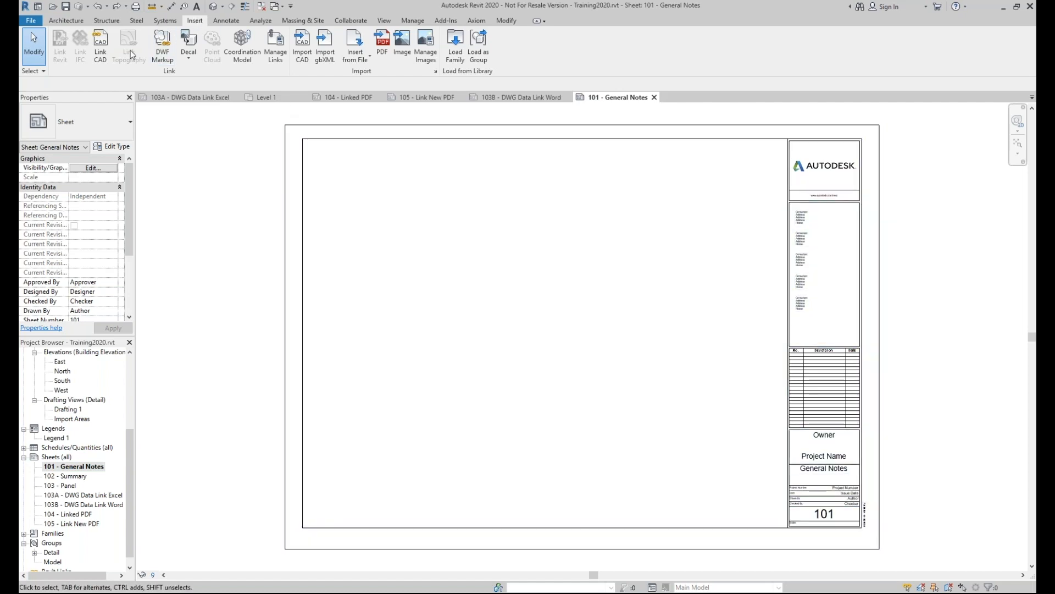
- Start a new text note near the upper-left corner of the General Notes sheet's drawing area
left_click(224, 22)
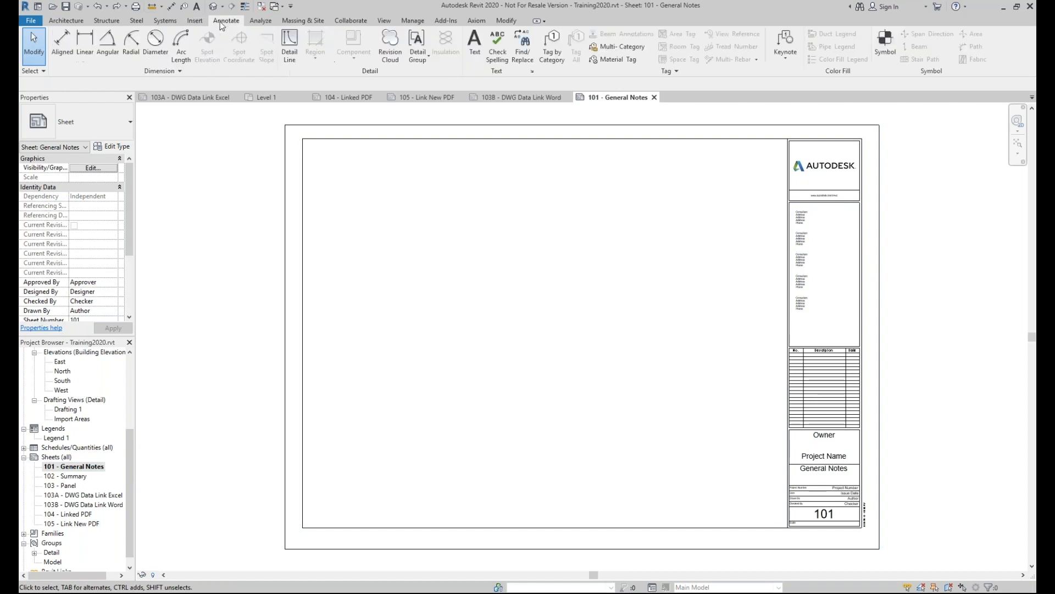
left_click(475, 43)
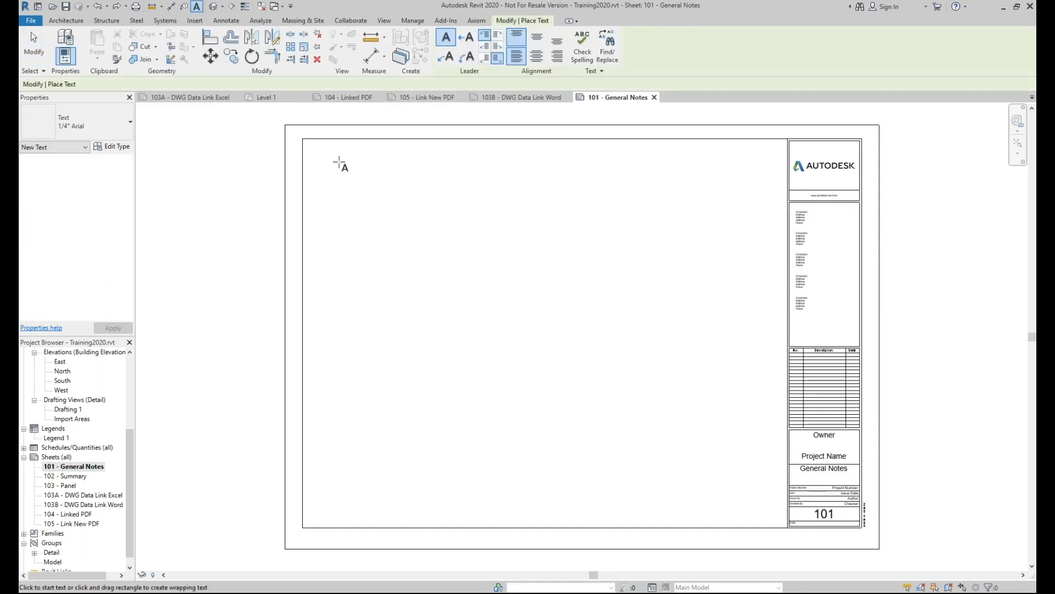
left_click(312, 153)
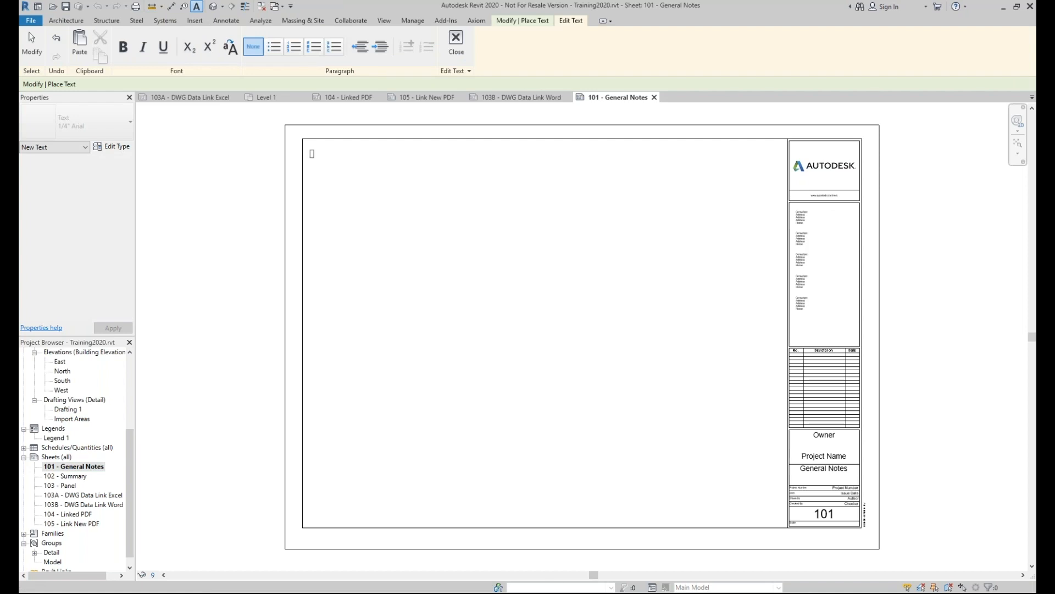
- Switch to Word and copy everything from the "Supported Word Document Formatting" heading through the superscript and subscript paragraph
key("alt+Tab")
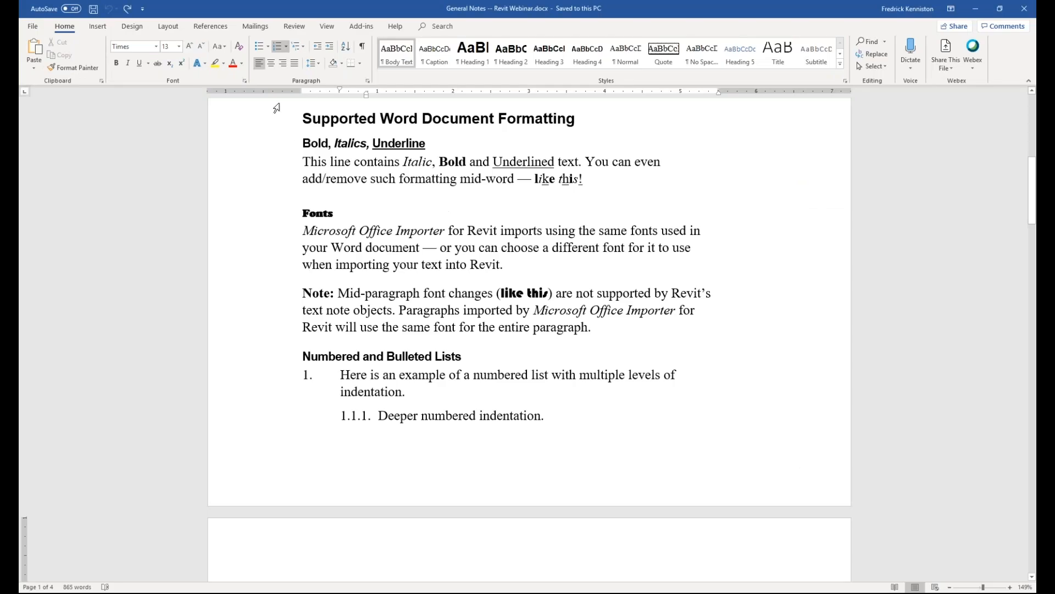
left_click(301, 120)
scroll(445, 324, "down", 5)
scroll(444, 324, "down", 4)
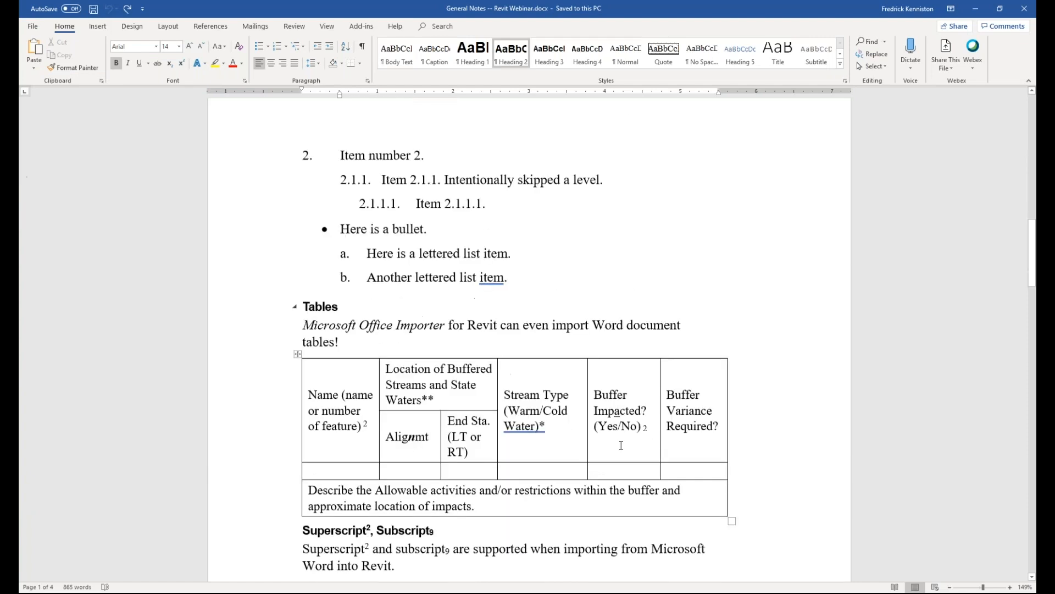
scroll(727, 501, "down", 1)
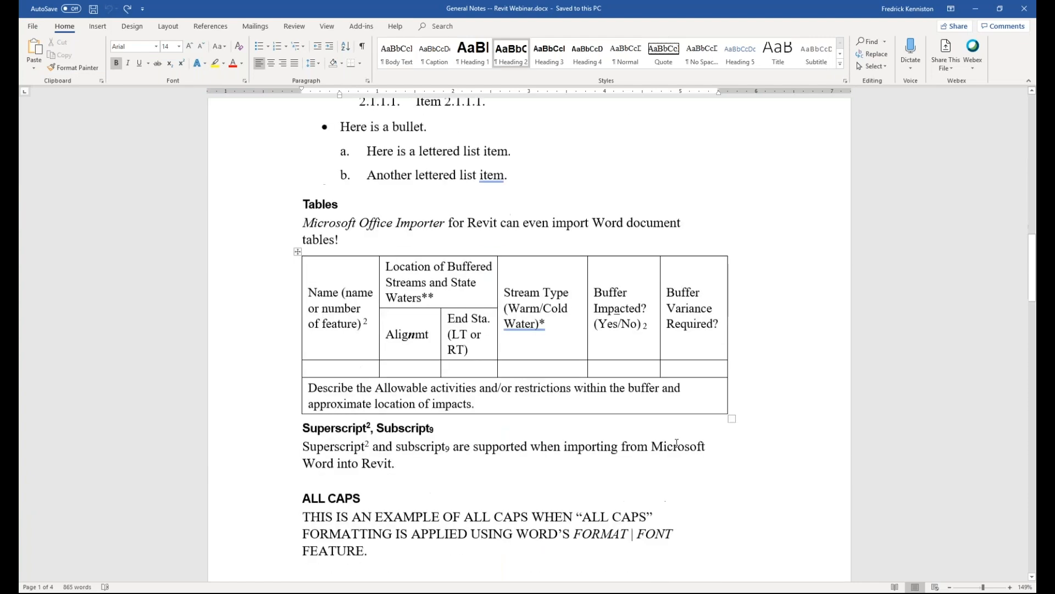
left_click(400, 467, "shift")
right_click(412, 163)
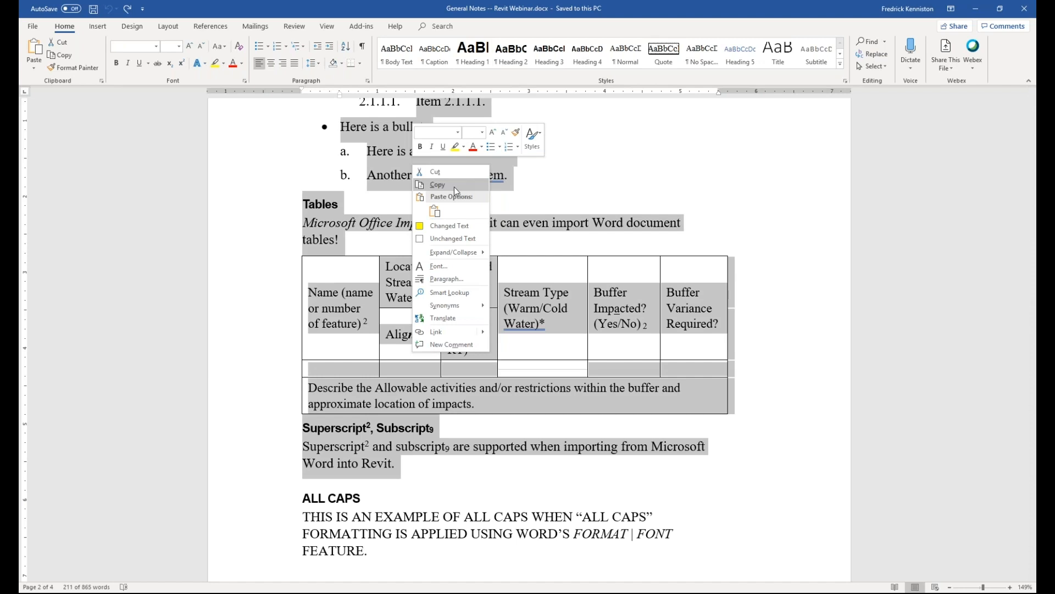
left_click(454, 185)
- Return to Revit and paste the copied Word content into the open text note
key("alt+Tab")
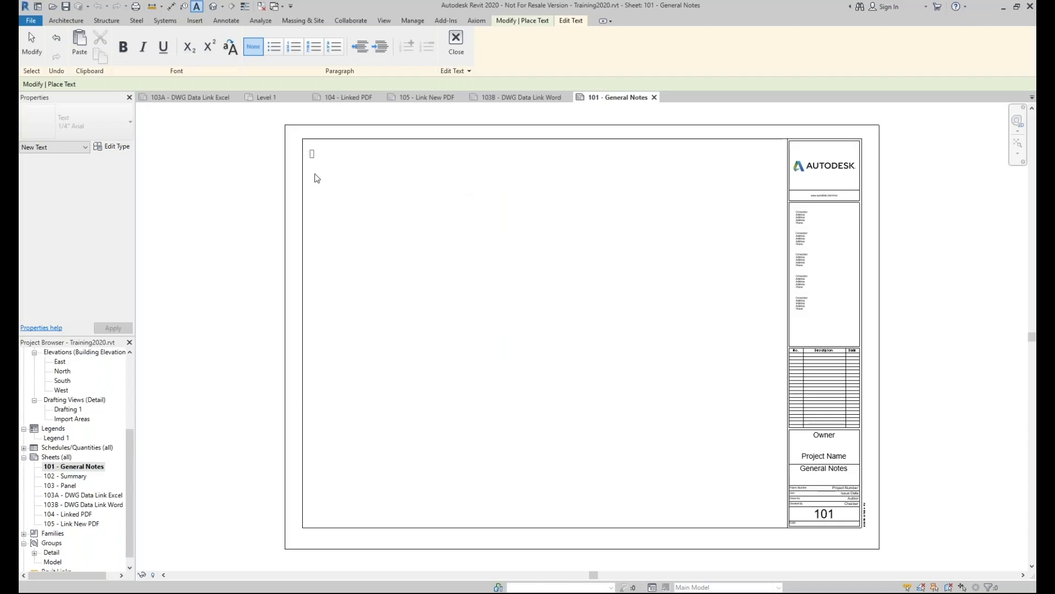
scroll(311, 155, "up", 4)
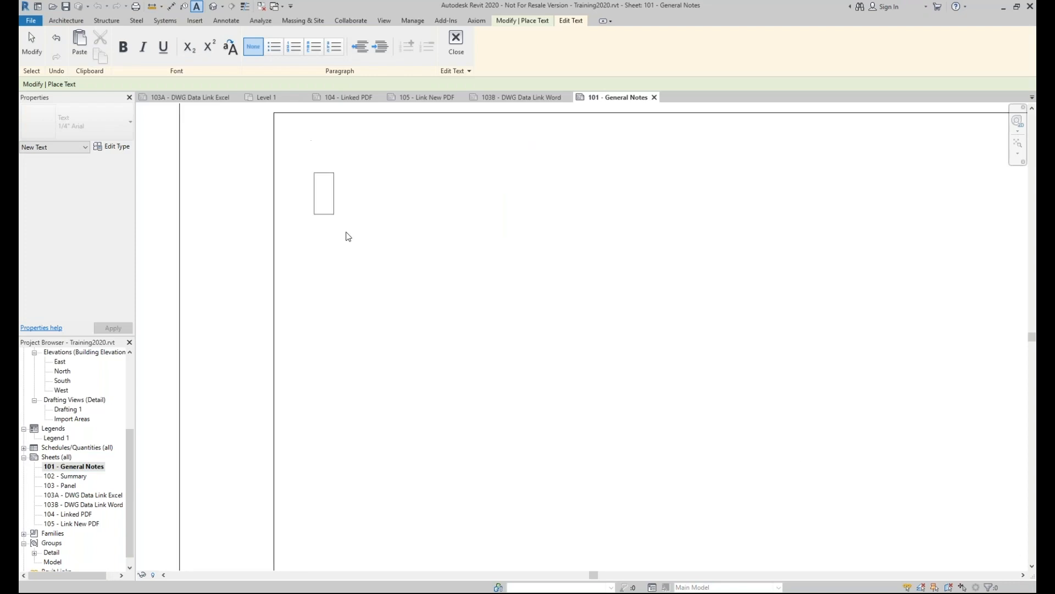
key("ctrl+v")
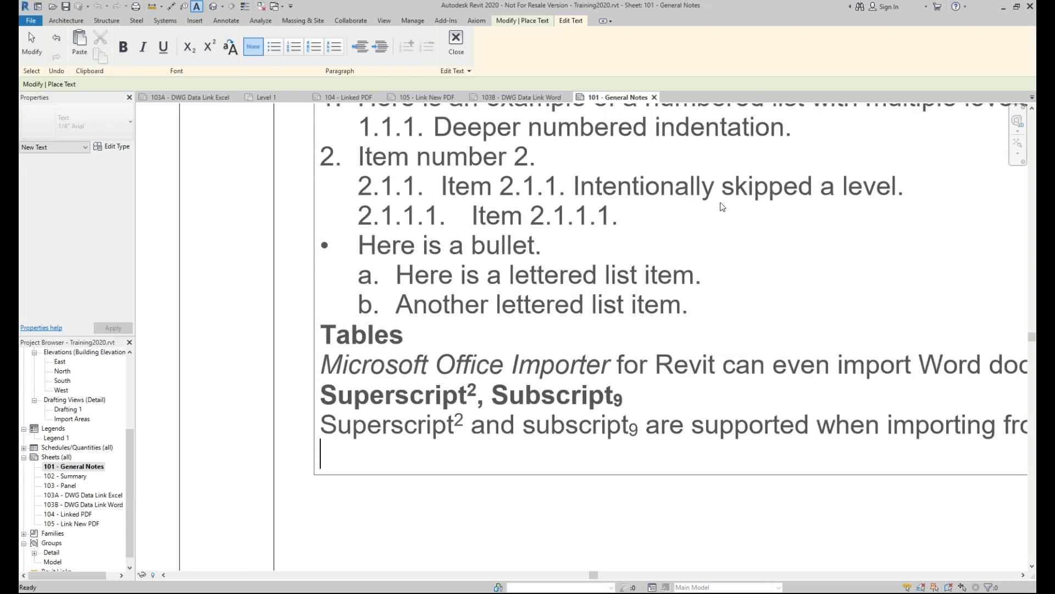
scroll(723, 206, "down", 2)
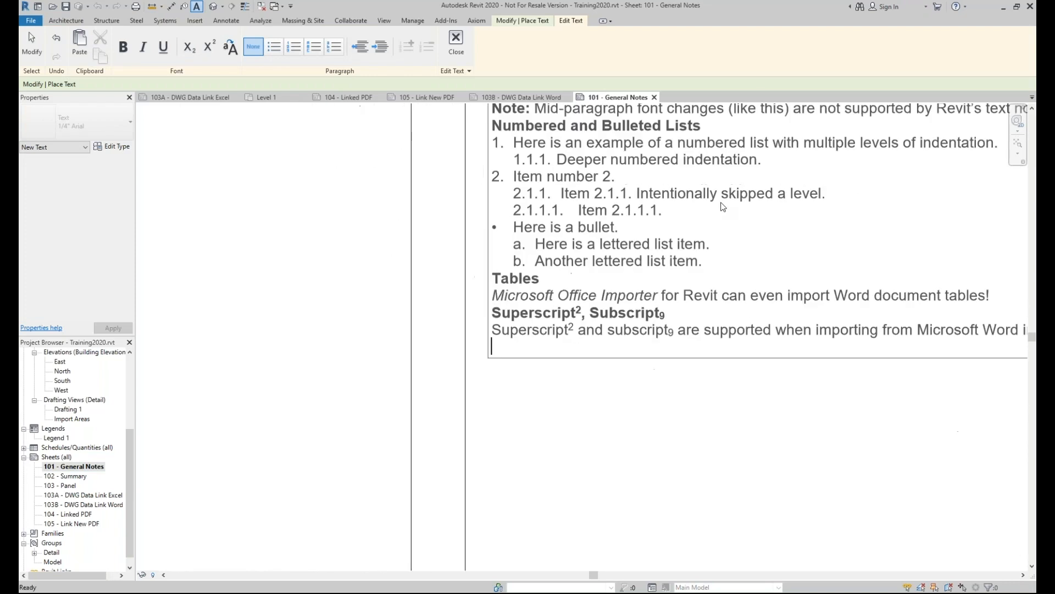
left_click(1032, 109)
left_click(1032, 109)
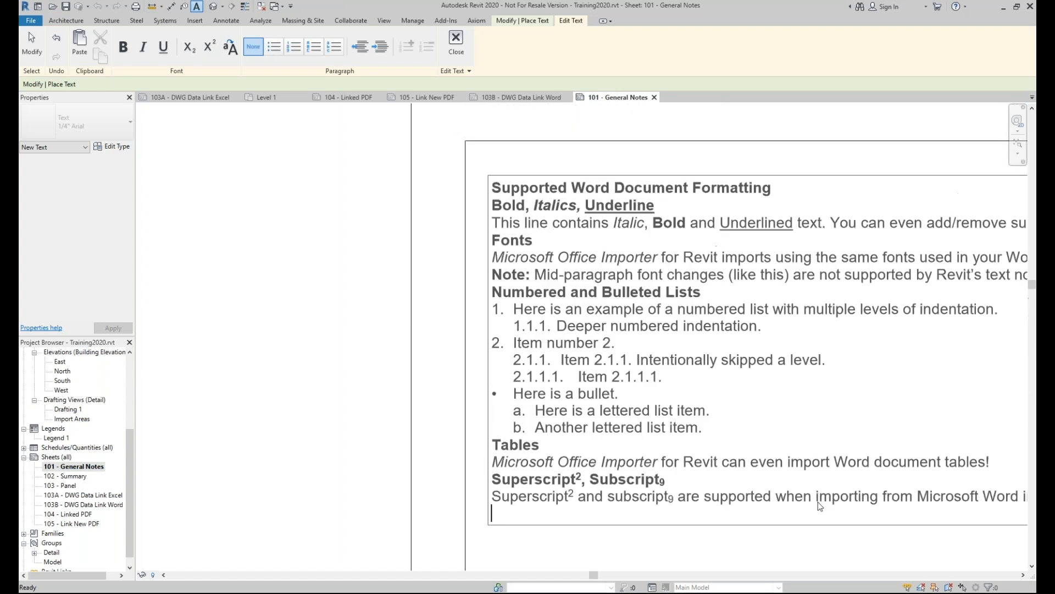
left_click(1024, 576)
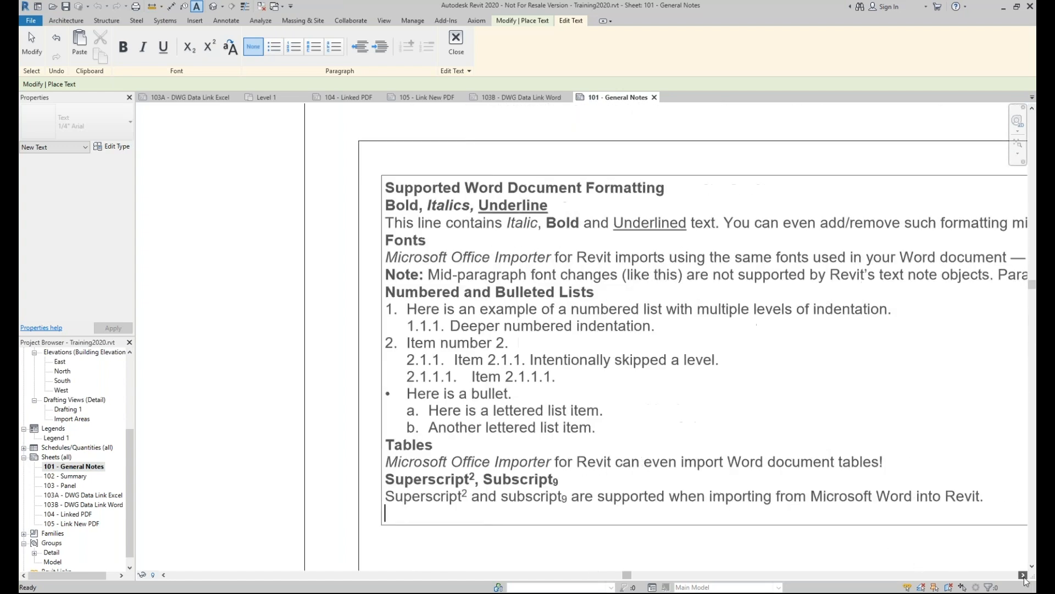
left_click(1024, 576)
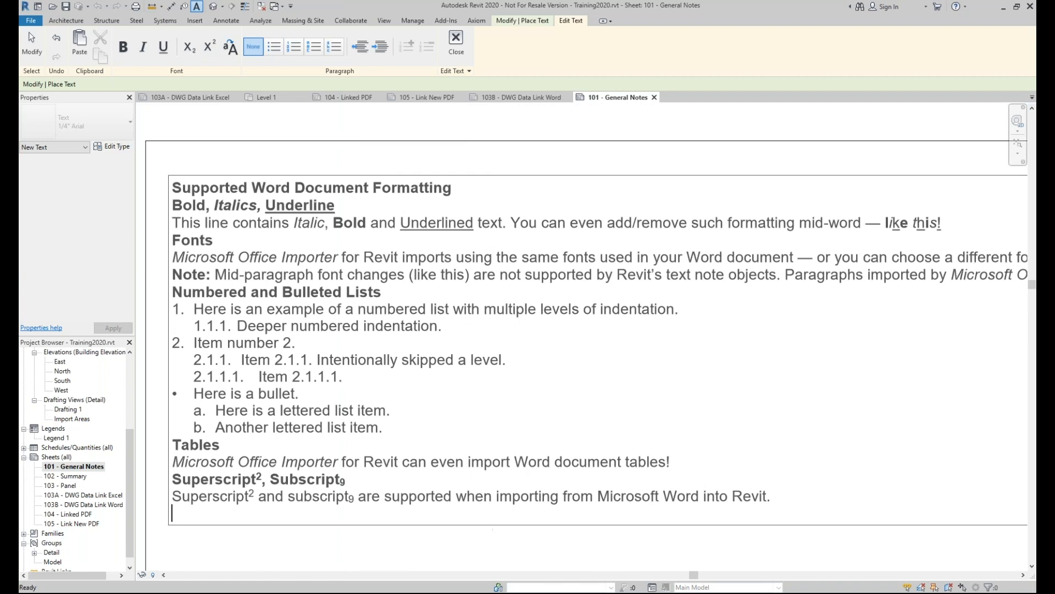
- Switch to Word, shrink its window over Revit, and compare the original formatting from the document's start with the pasted note
key("alt+Tab")
left_click(1001, 16)
left_click(880, 191)
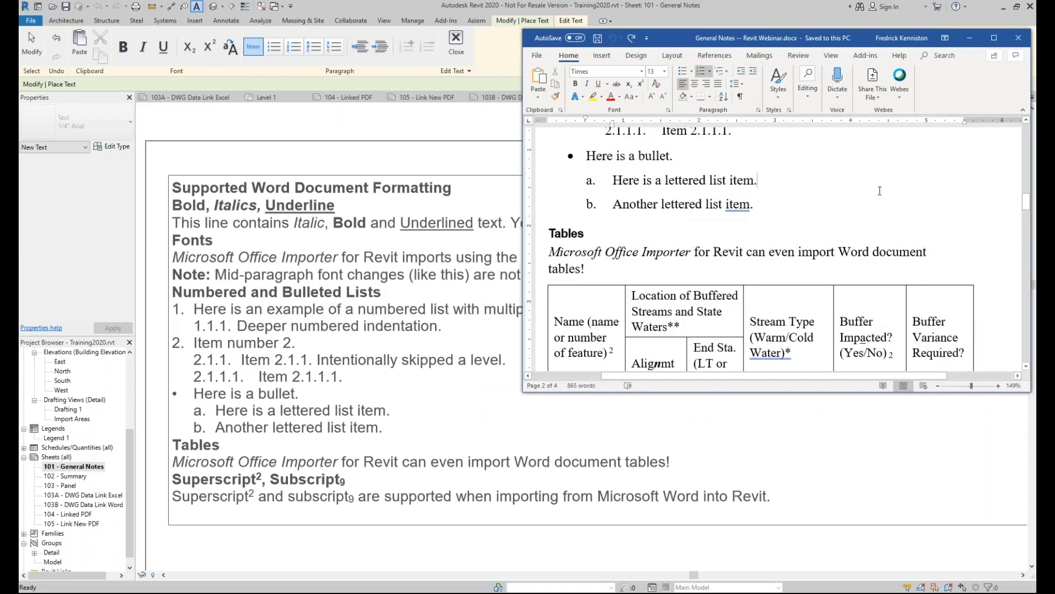
scroll(880, 187, "up", 5)
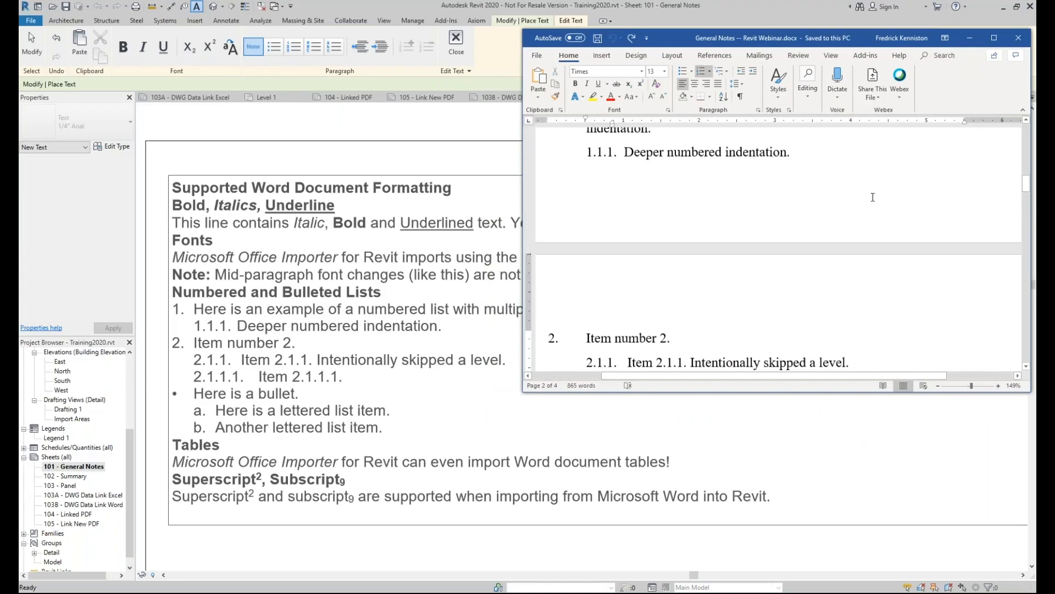
scroll(873, 197, "up", 2)
scroll(870, 203, "up", 2)
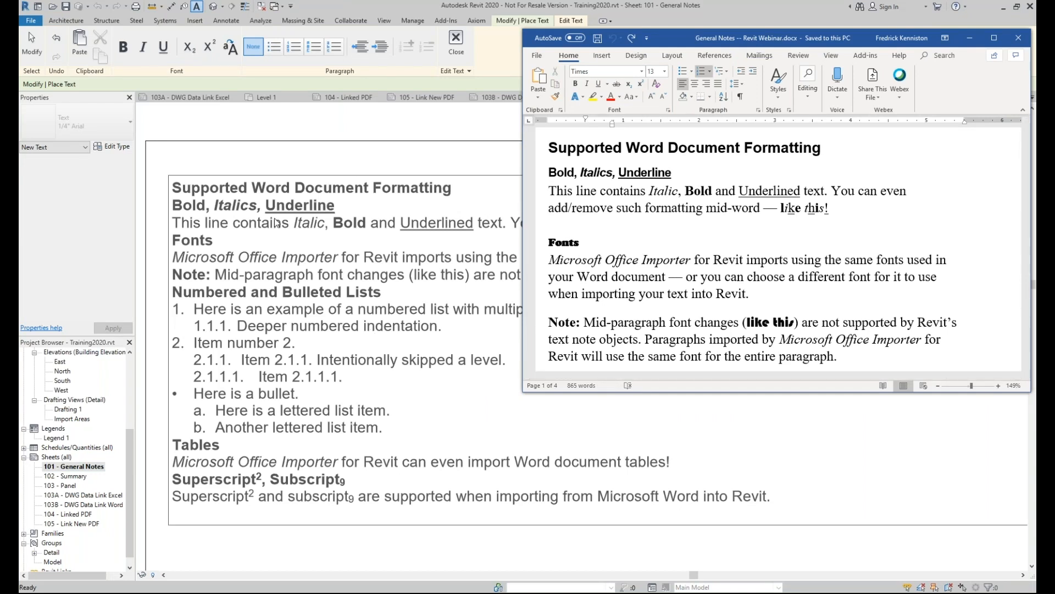
- In the Revit text note, insert blank lines below the "Bold, Italics, Underline" and Fonts headings, and above "Numbered and Bulleted Lists" and item 1.1.1
left_click(347, 210)
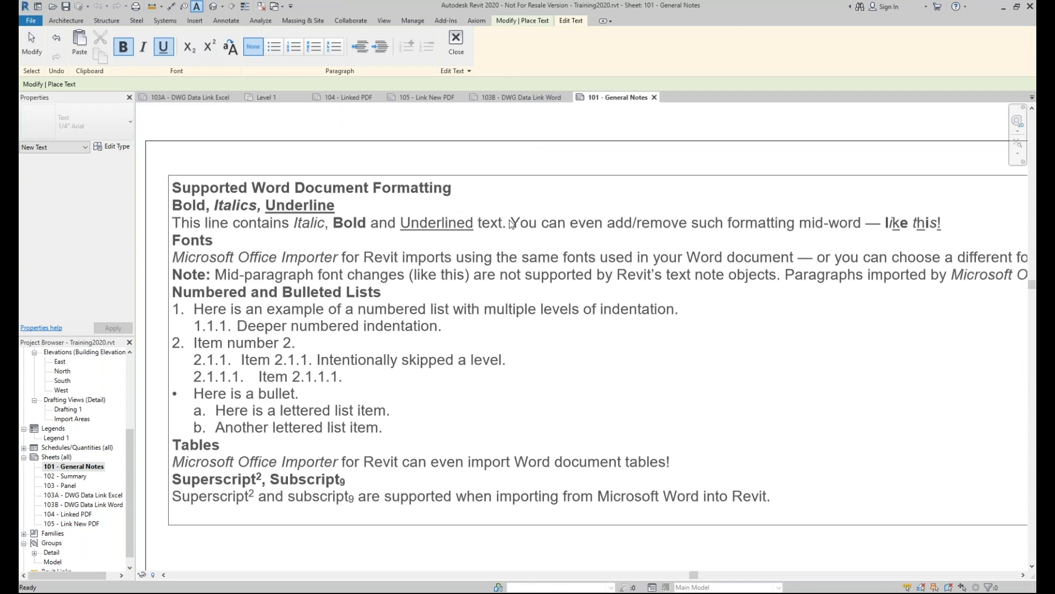
key("Return")
key("Down")
key("Down")
key("Down")
key("Return")
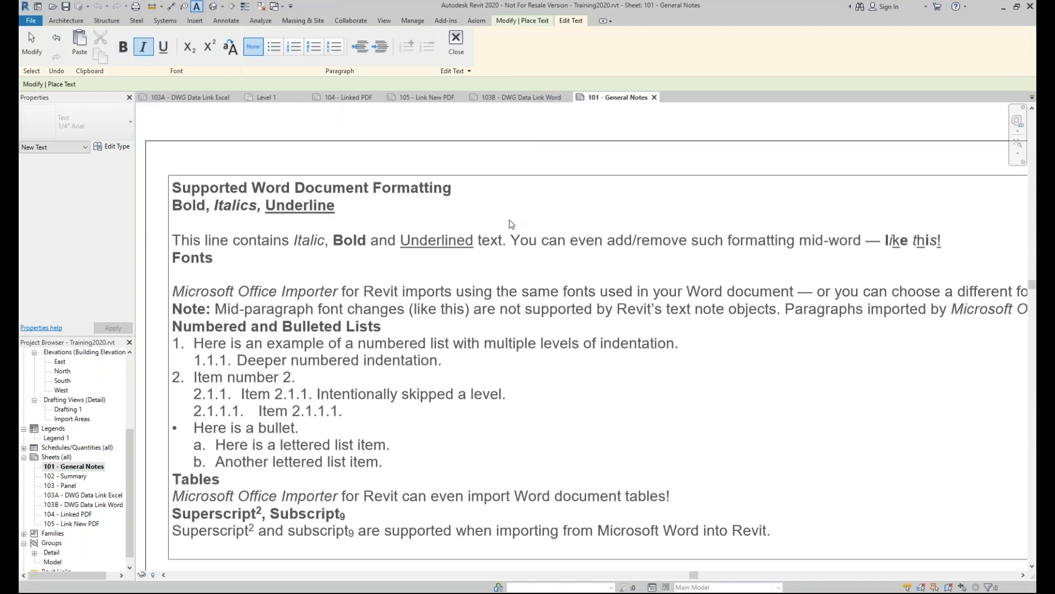
key("Down")
key("Down")
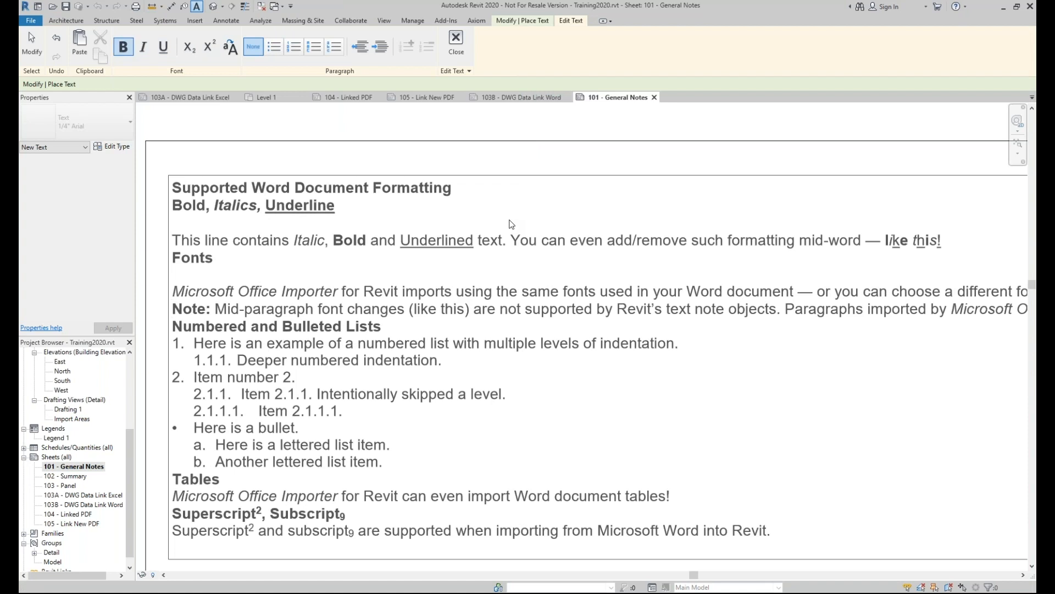
key("Return")
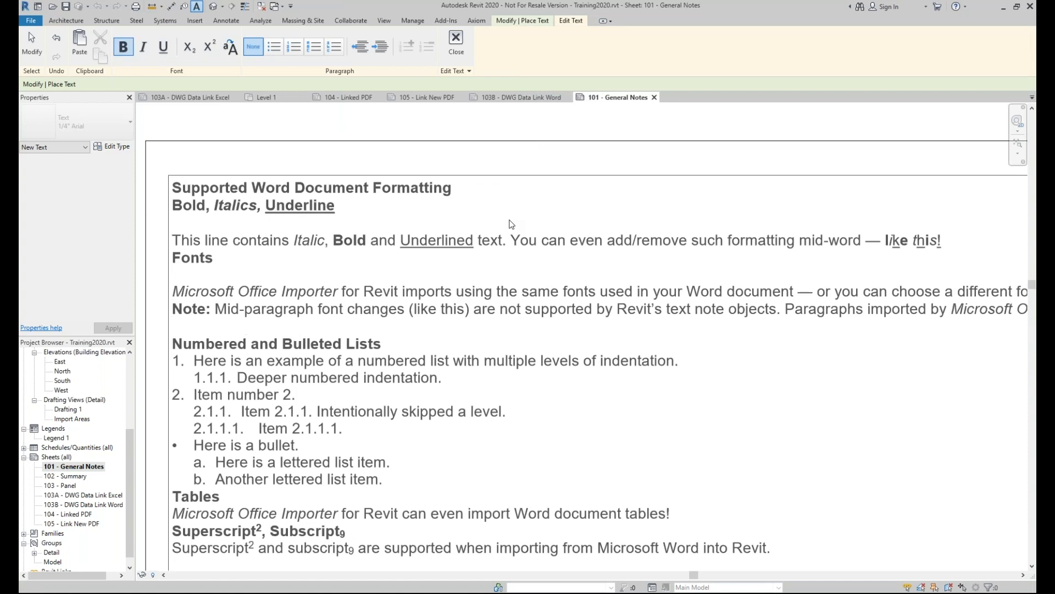
key("Return")
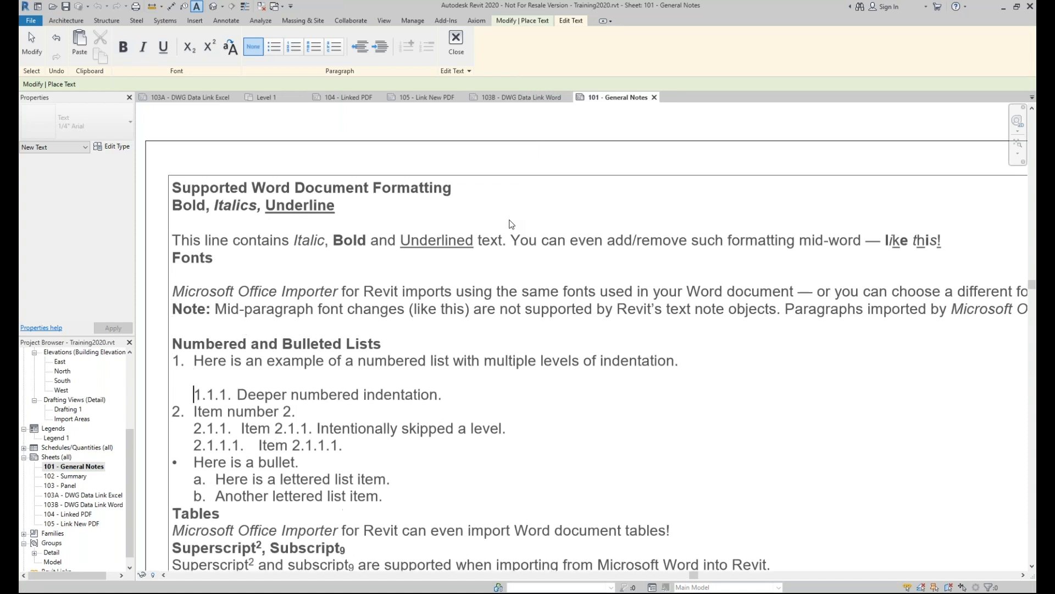
key("Down")
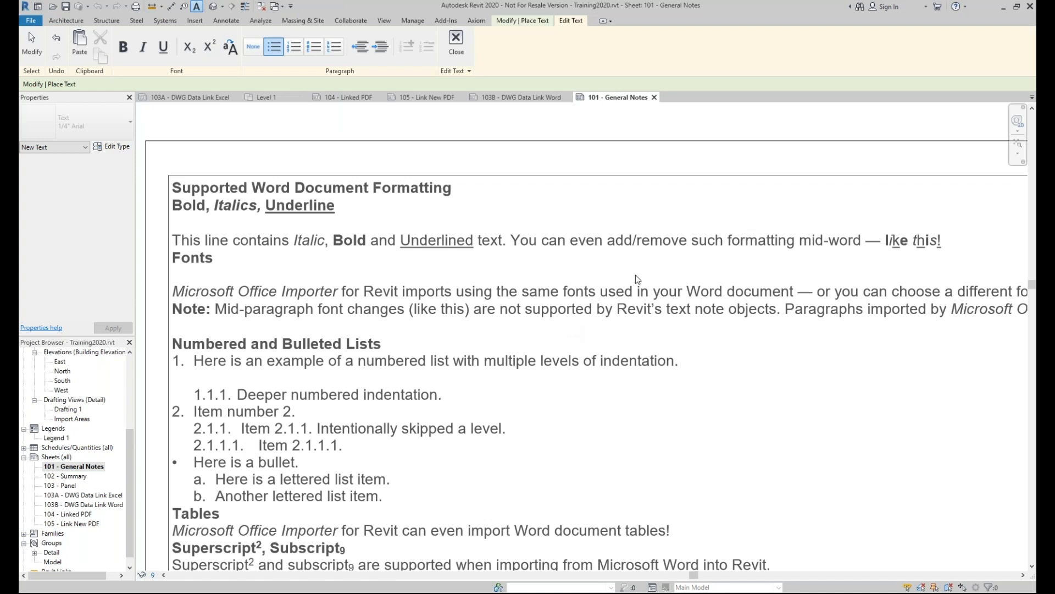
- Finish editing the pasted text note and delete it from the sheet
left_click(634, 179)
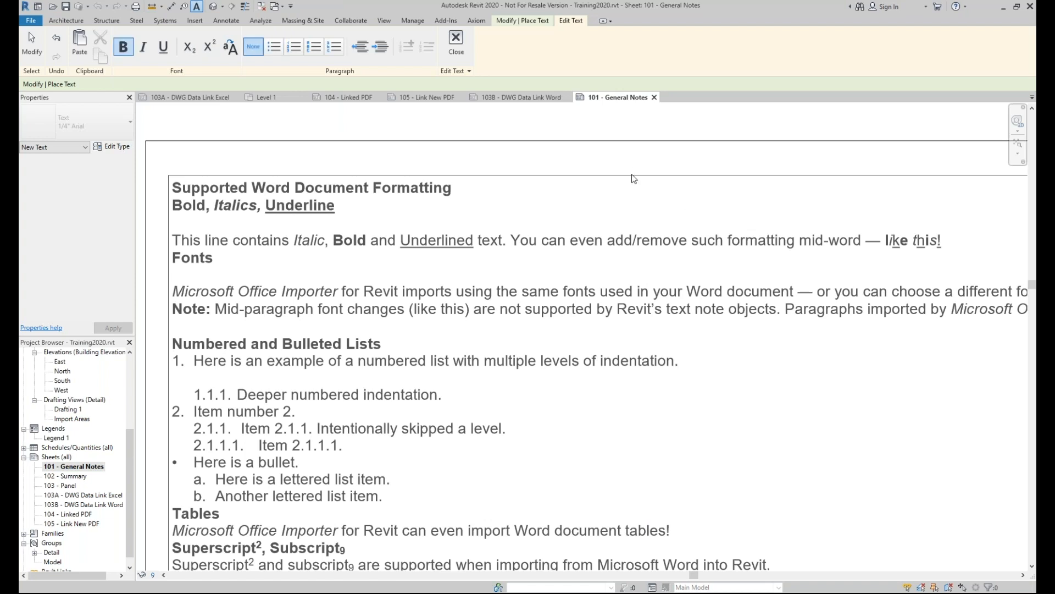
left_click(483, 161)
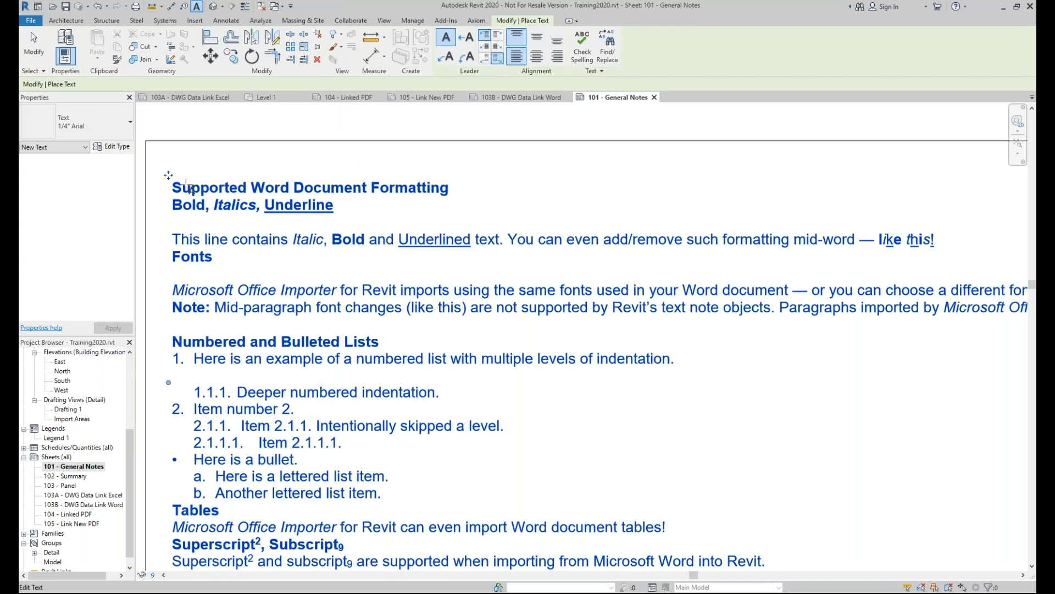
left_click(187, 186)
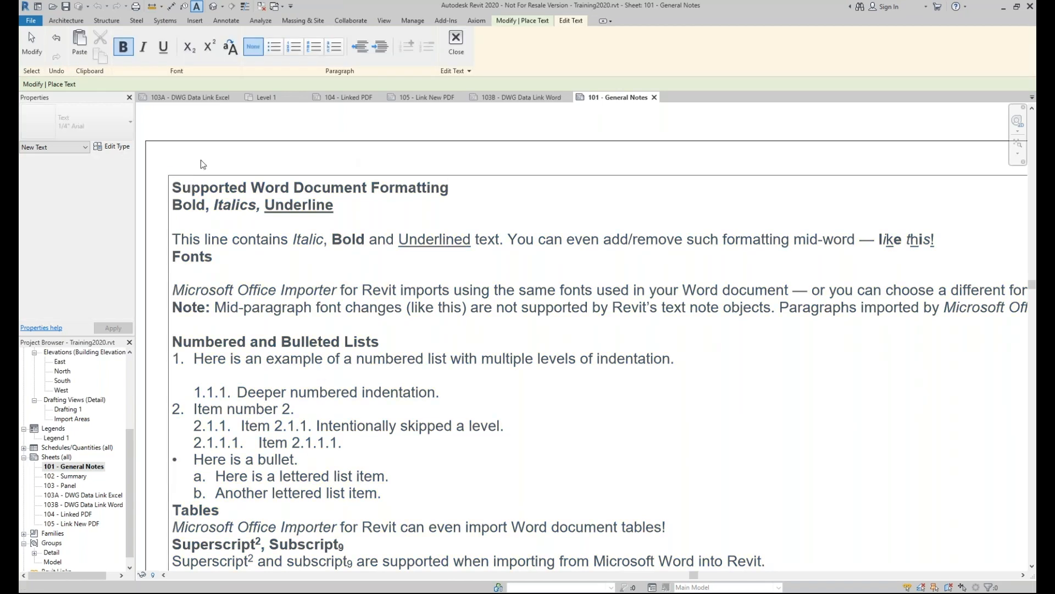
left_click(202, 164)
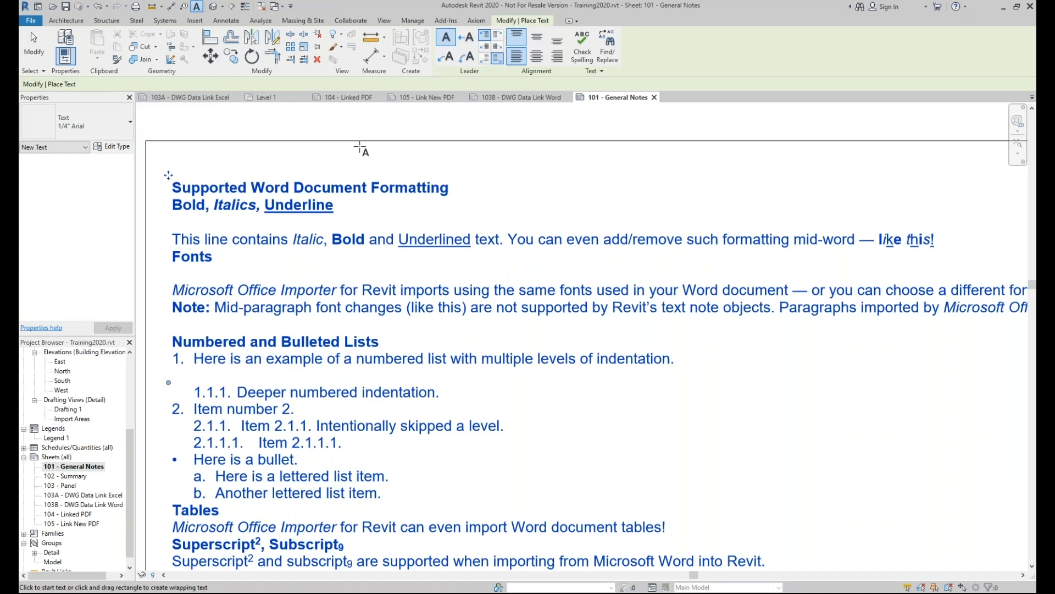
key("Escape")
key("Escape")
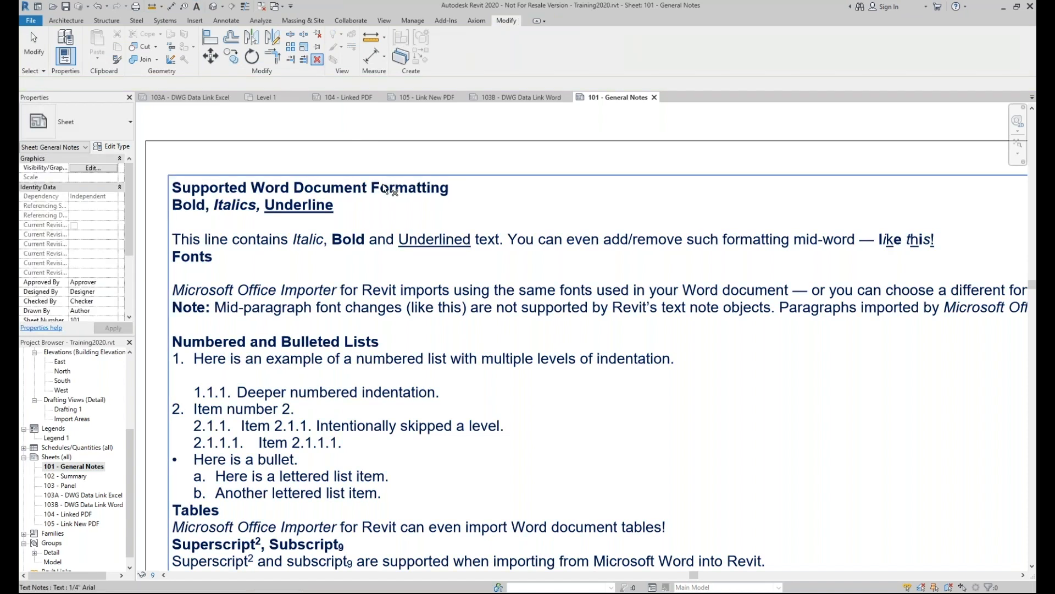
left_click(419, 180)
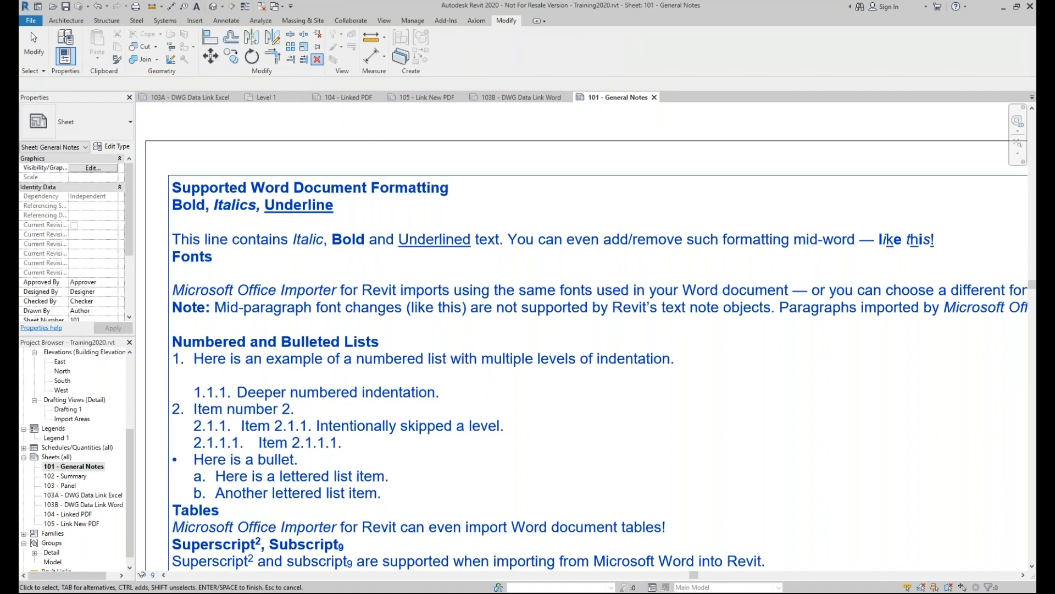
key("Return")
- Place a new empty text note near the sheet's upper-left corner
left_click(226, 20)
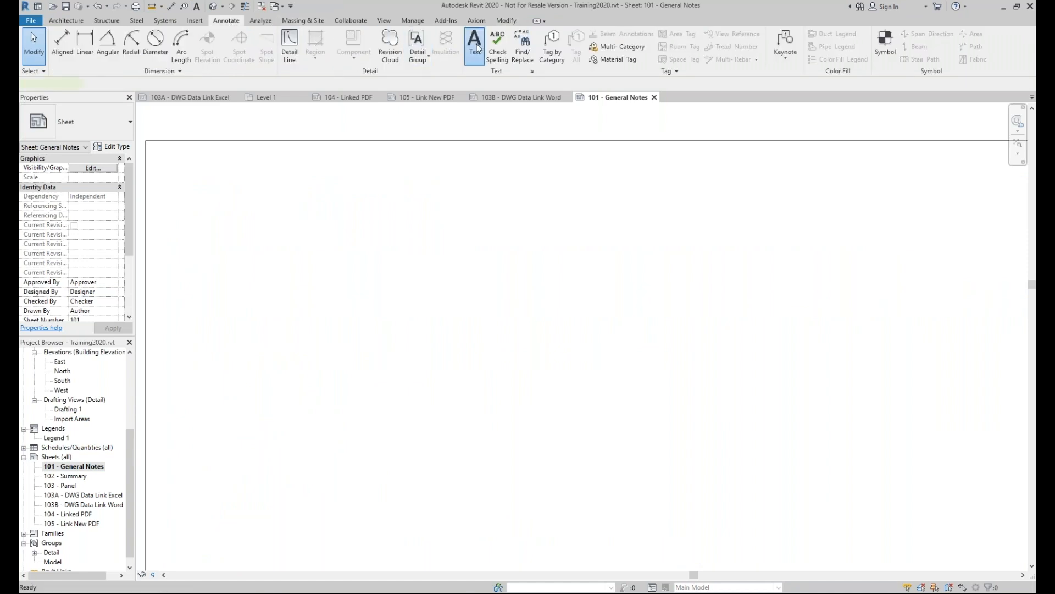
left_click(476, 48)
left_click(201, 192)
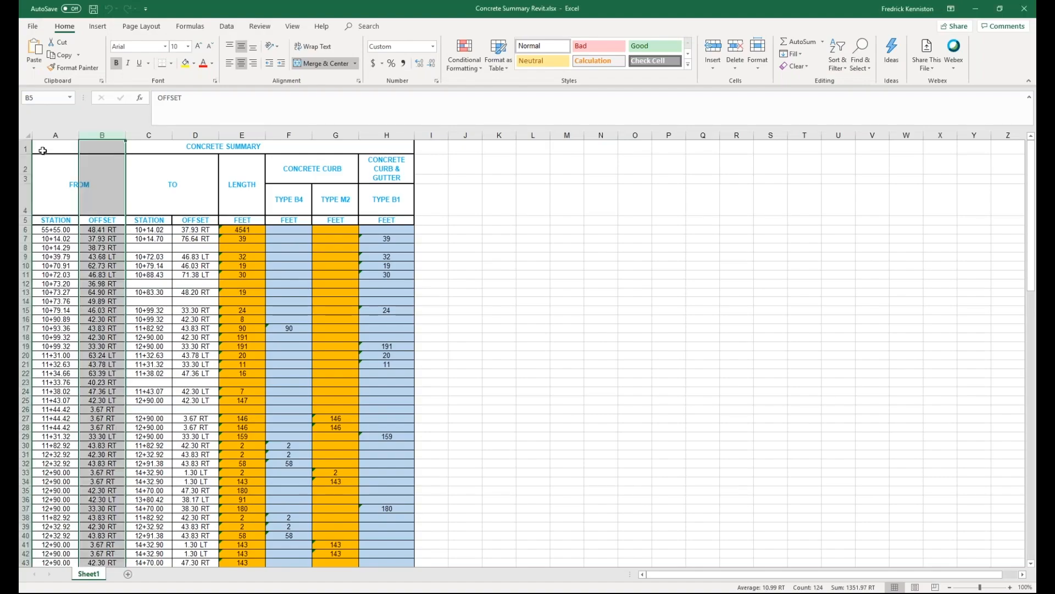
- Switch to the Concrete Summary Revit workbook in Excel and copy the range A1:H24
left_click_drag(43, 150, 385, 391)
right_click(186, 239)
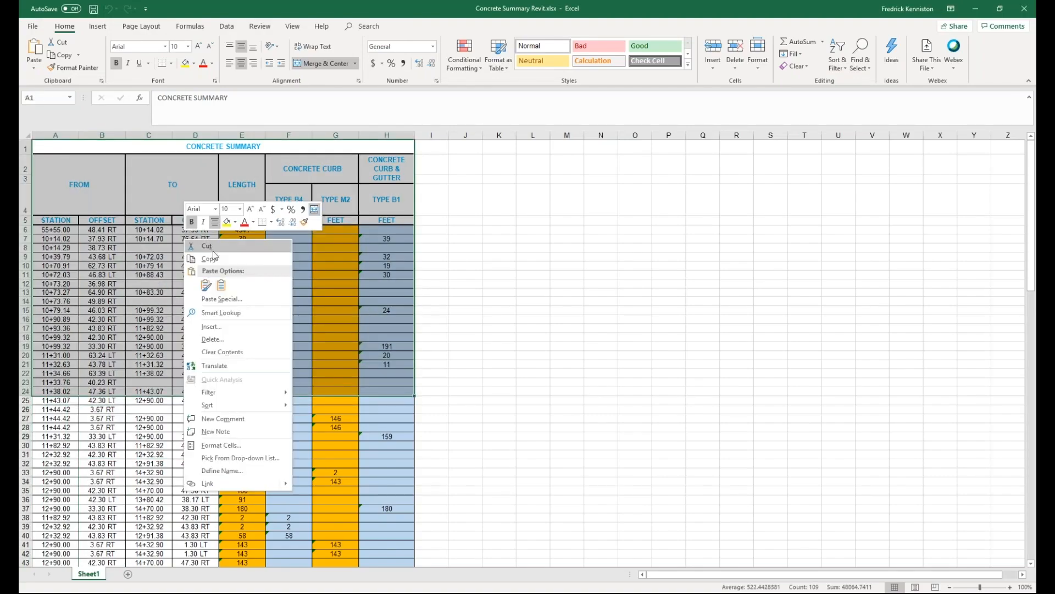
left_click(209, 259)
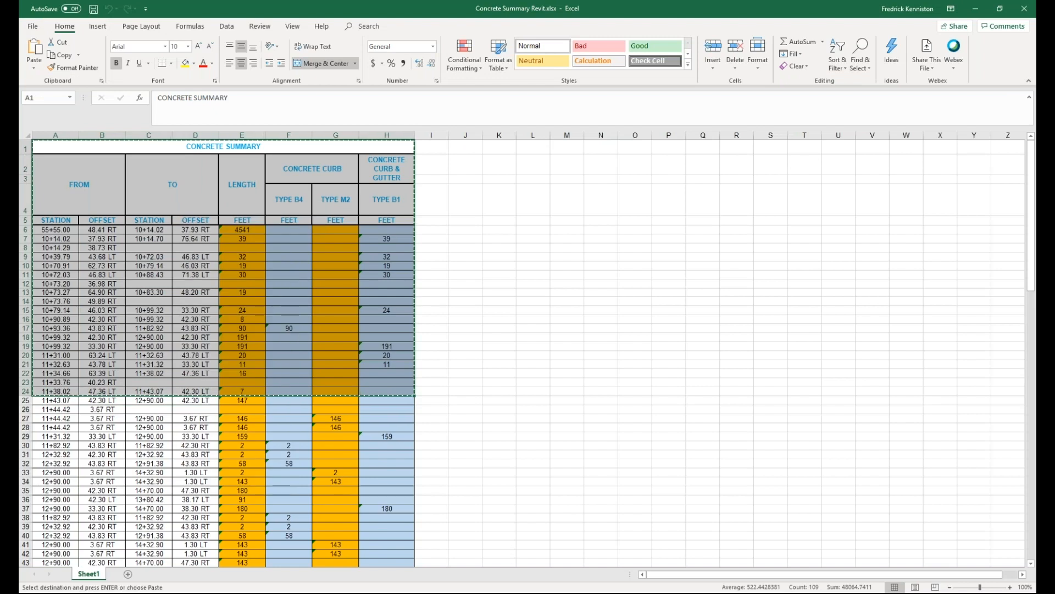
- Return to Revit and try to paste the copied Excel cells into the empty text note
key("alt+Tab")
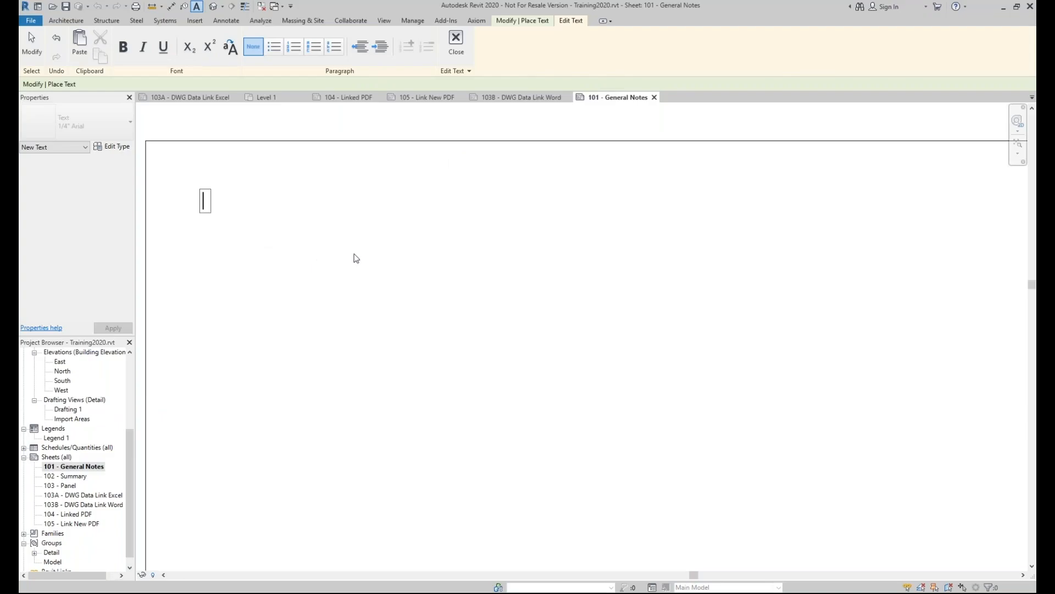
right_click(210, 203)
left_click(244, 277)
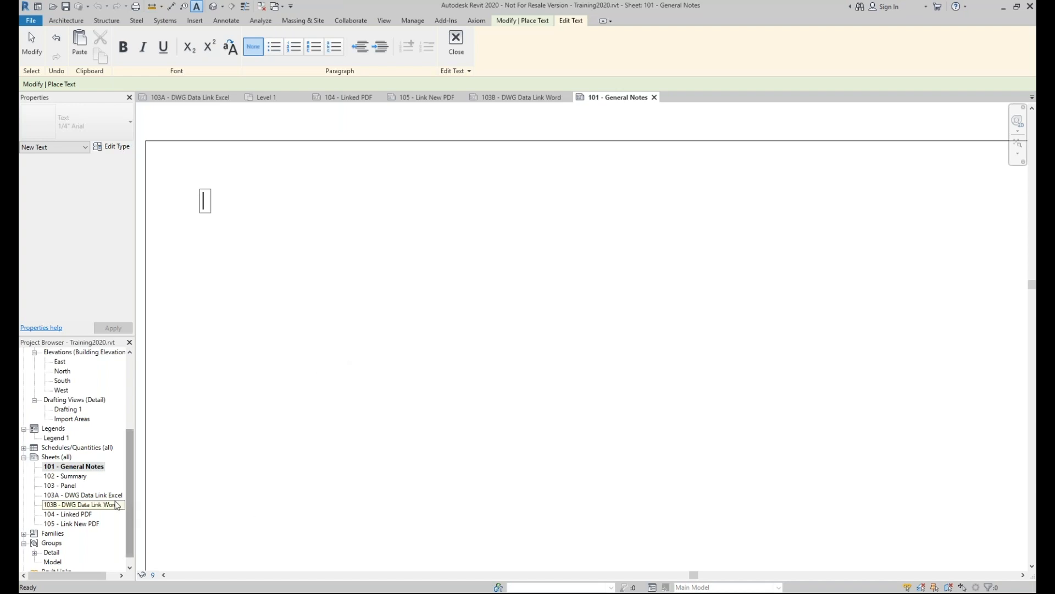
- Open sheet 103A - DWG Data Link Excel and bring up the import and link commands
double_click(89, 494)
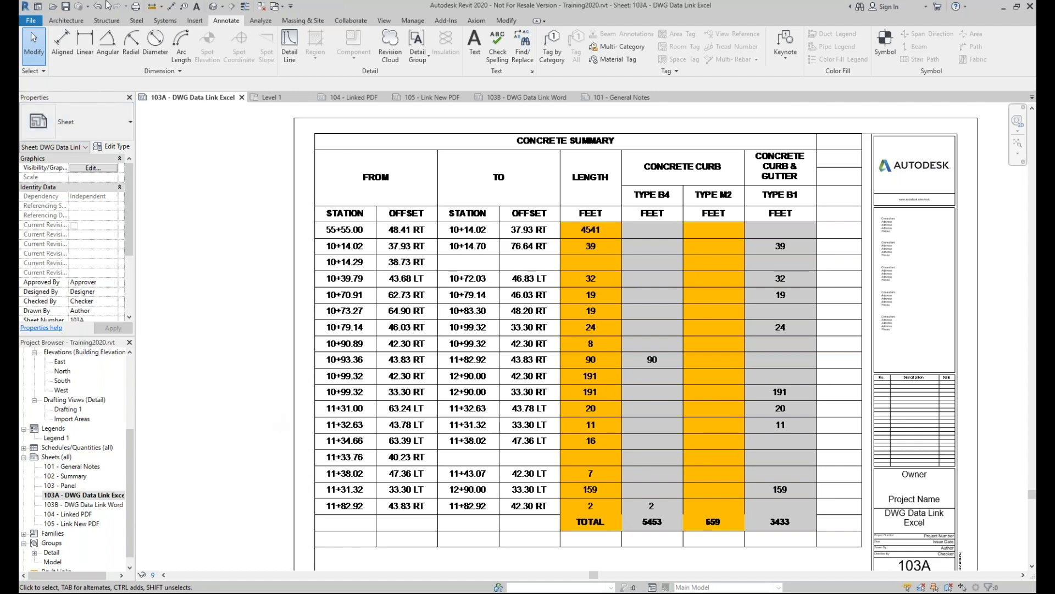
left_click(197, 22)
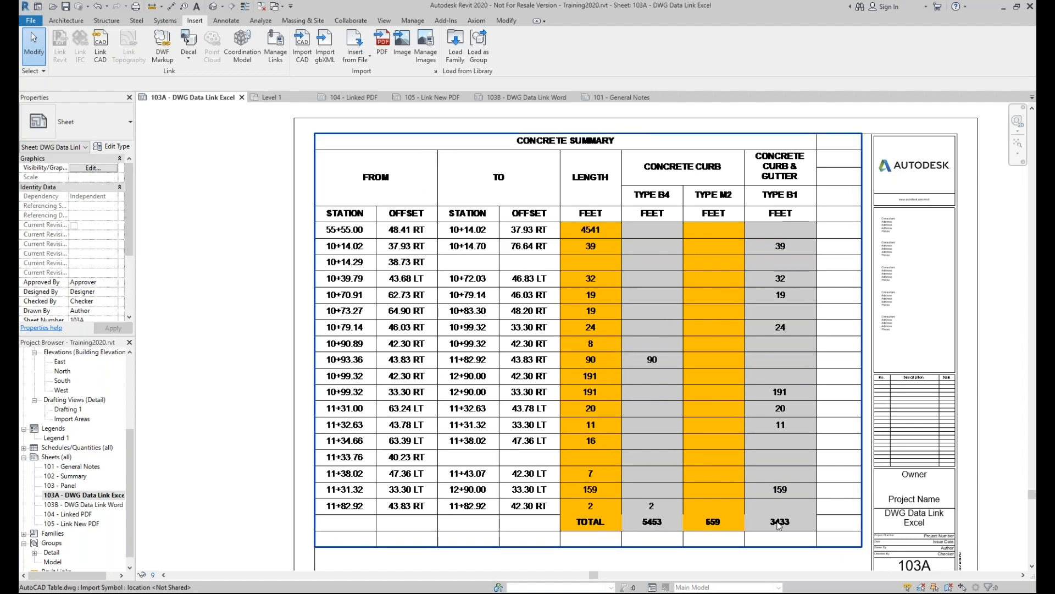
- Open TestExcelFile.xlsx from the Projects folder in Excel to view the source table, and return to Revit
mouse_move(552, 593)
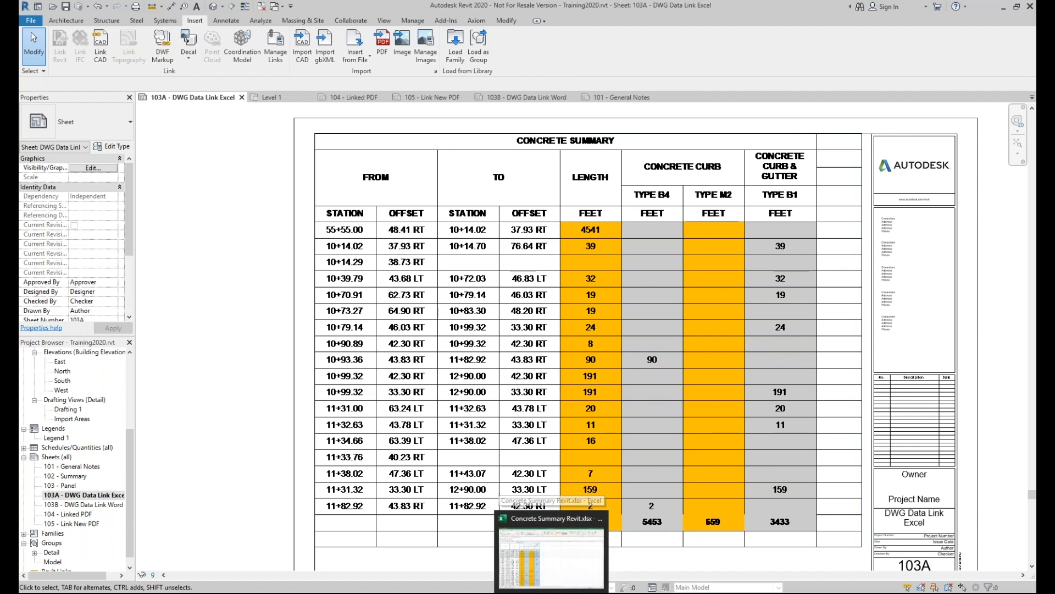
mouse_move(84, 593)
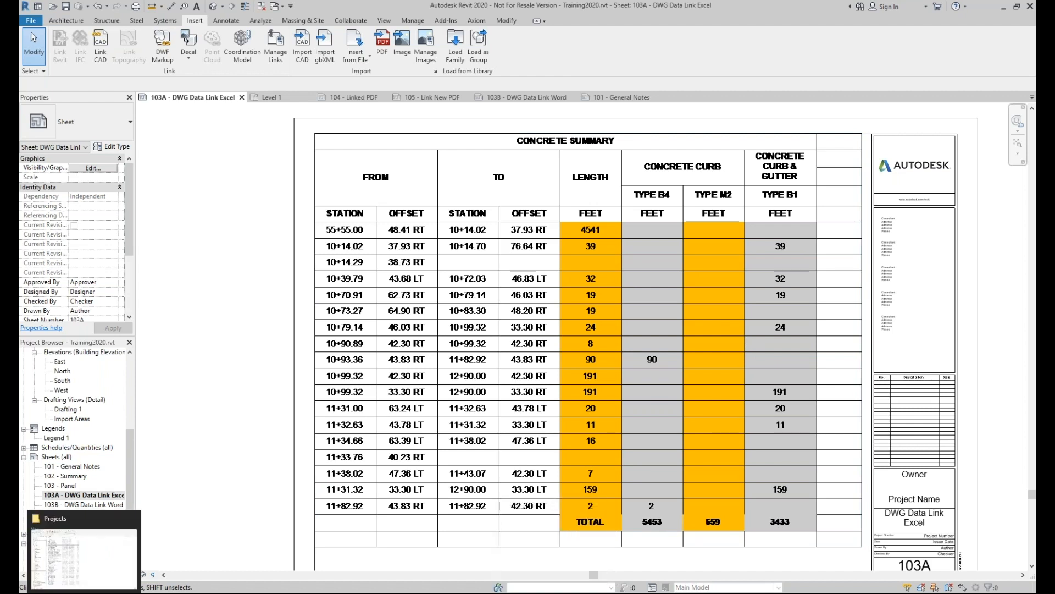
left_click(84, 558)
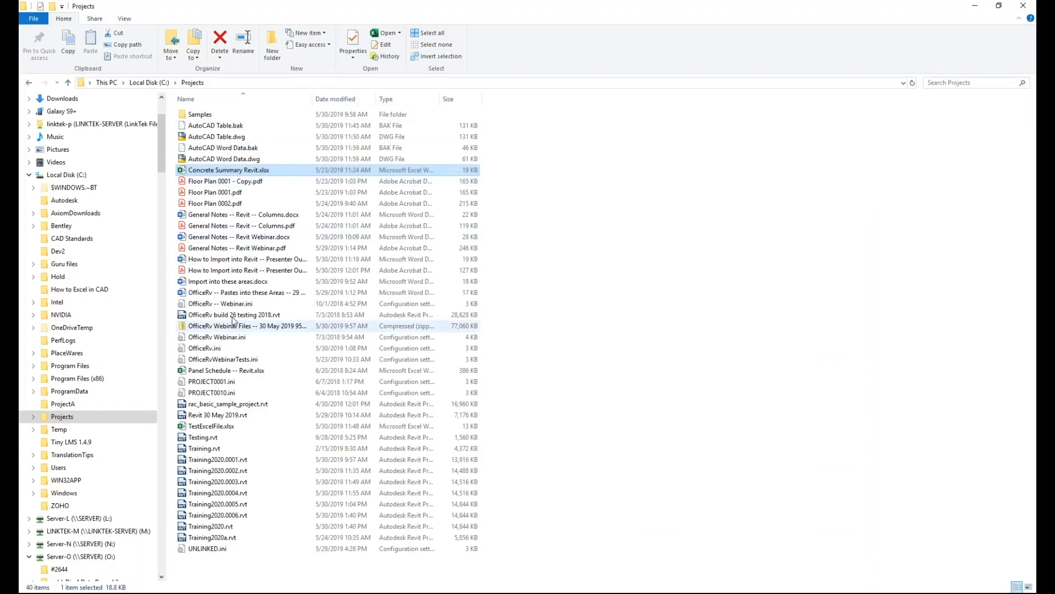
double_click(228, 427)
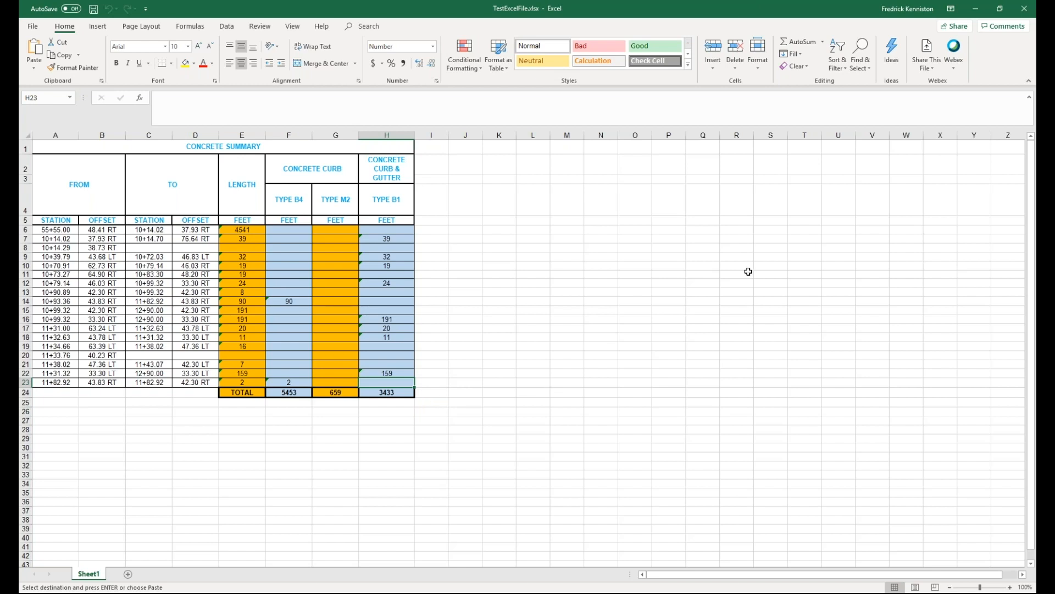
left_click(969, 12)
left_click(969, 12)
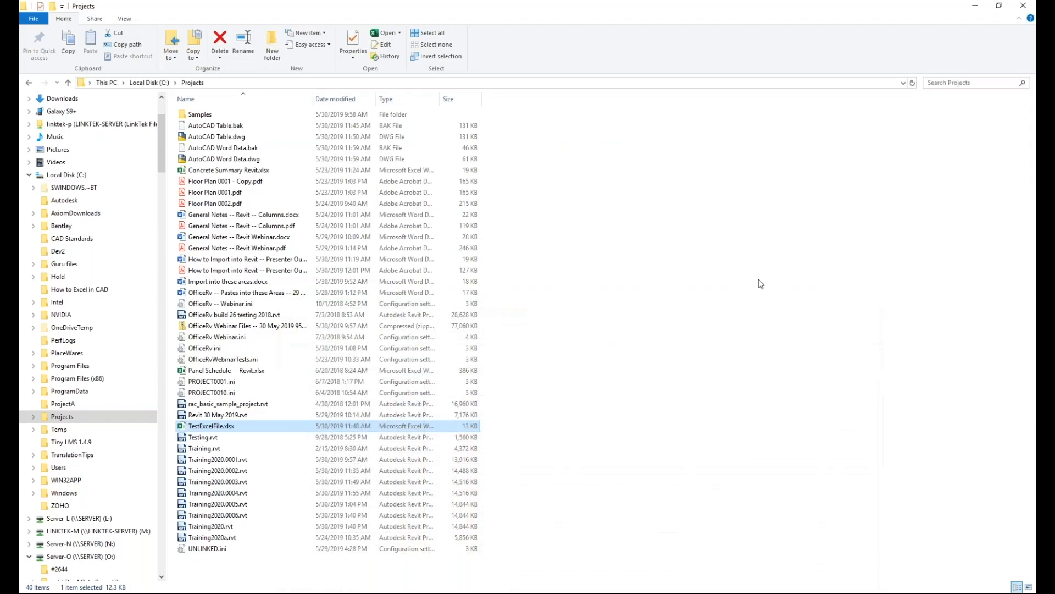
left_click(600, 593)
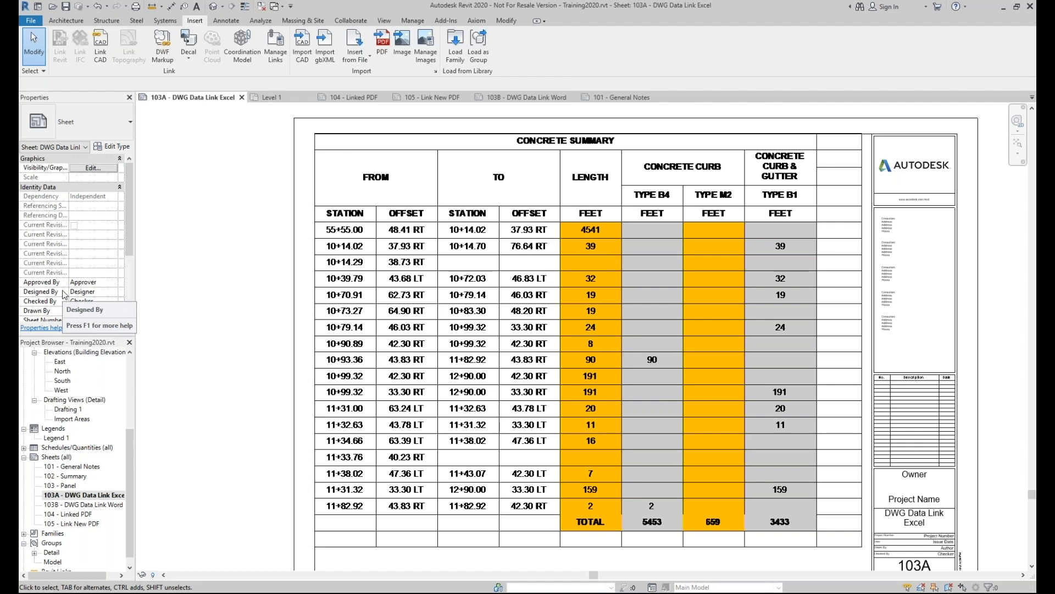
- Open sheet 104 - Linked PDF and move the Link command group behind Load from Library's neighbouring Import group
double_click(79, 514)
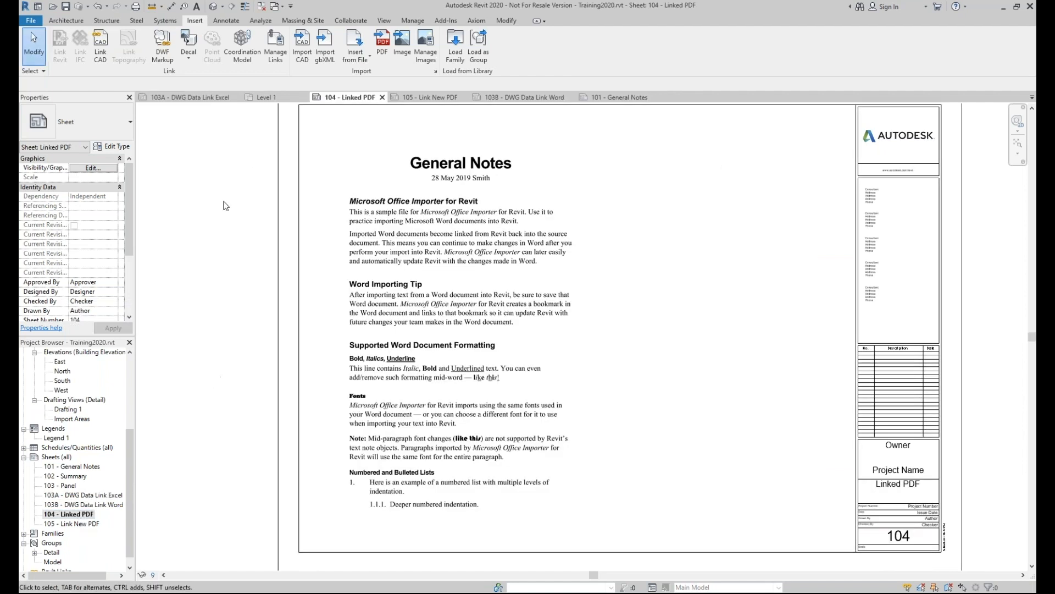
left_click_drag(250, 68, 396, 70)
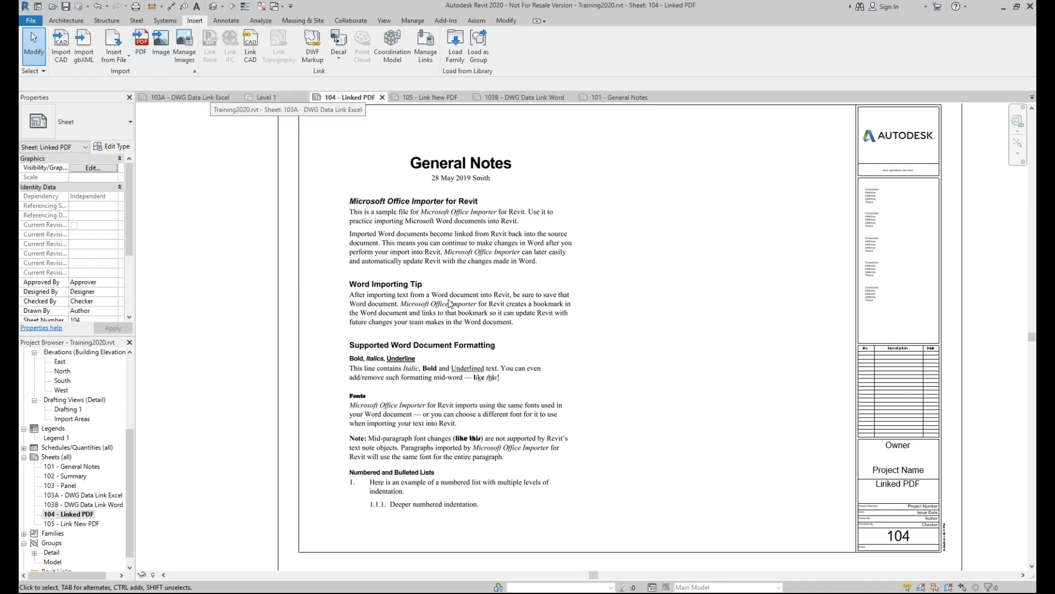
- Select the General Notes PDF image on the sheet and examine its text quality up close
left_click(566, 307)
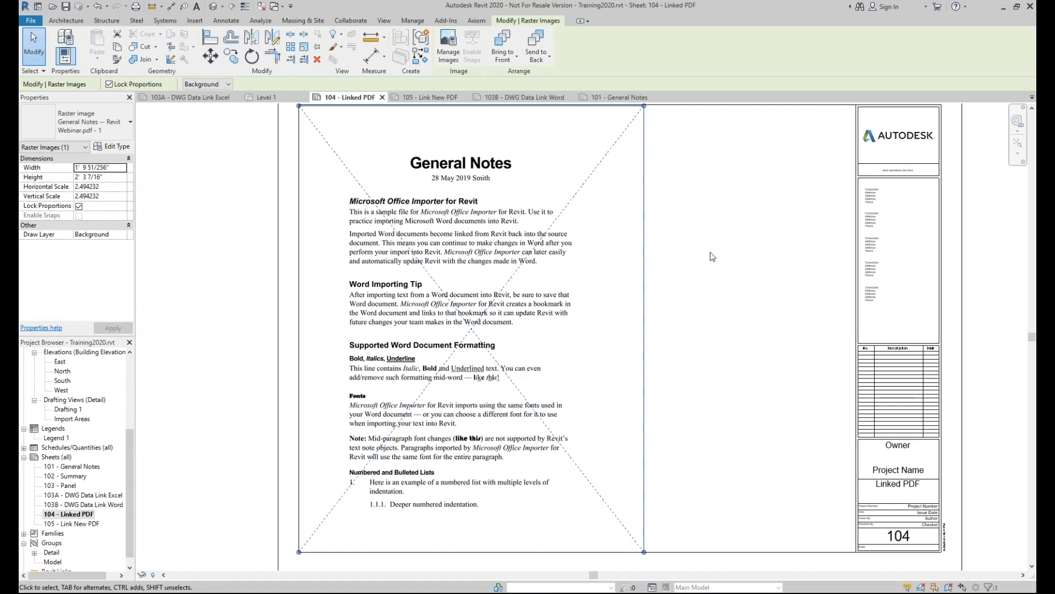
scroll(516, 214, "up", 1)
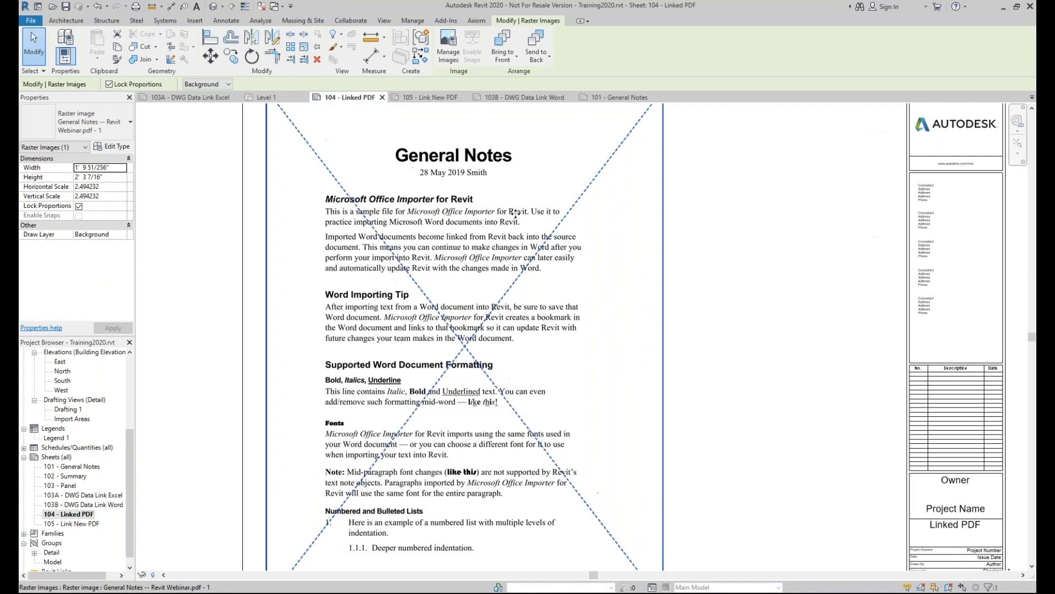
scroll(516, 214, "up", 1)
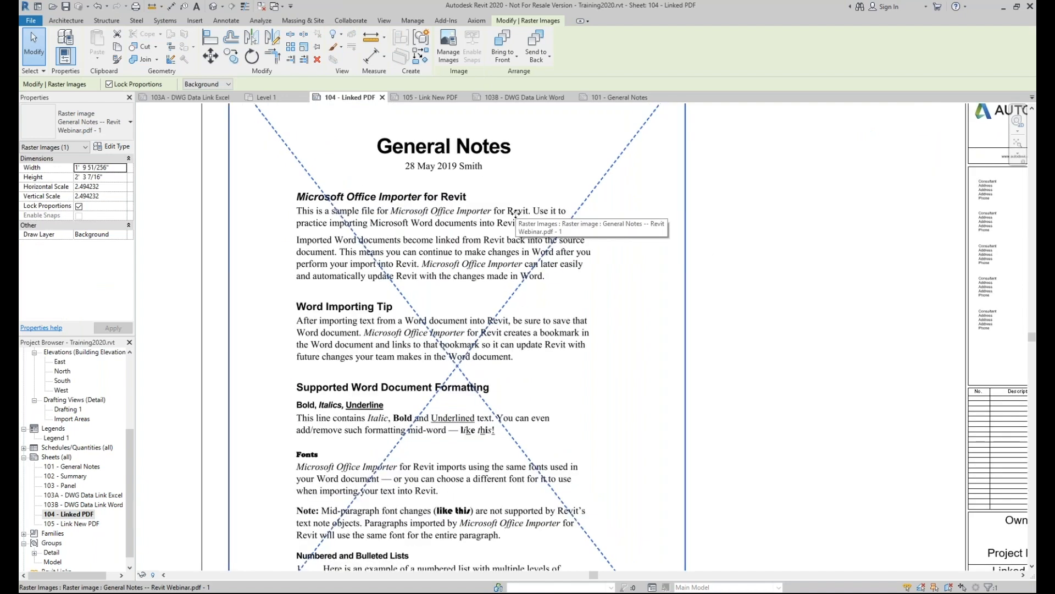
scroll(754, 273, "down", 1)
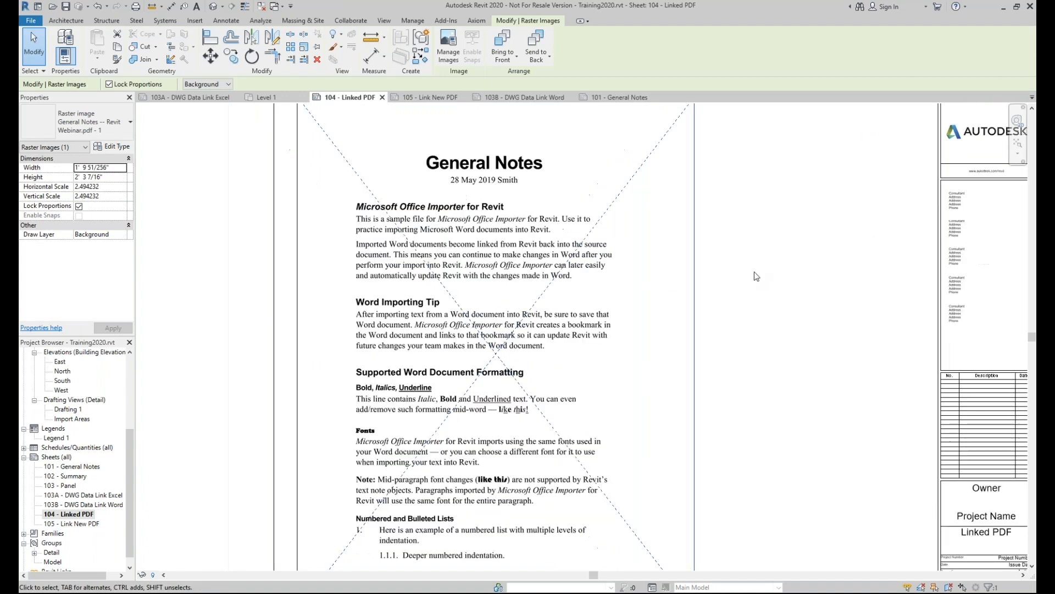
scroll(755, 273, "down", 1)
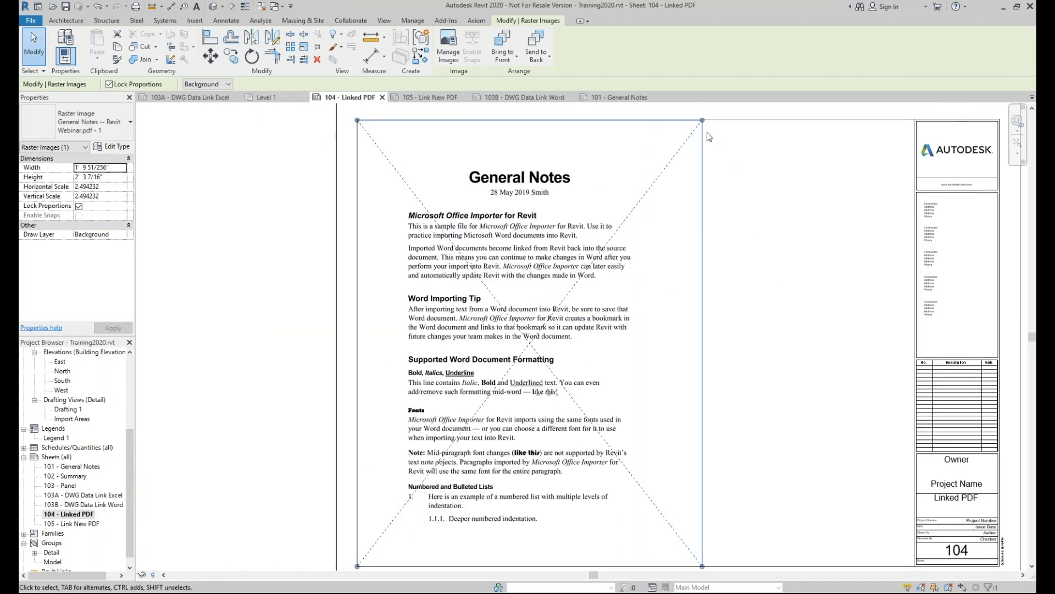
- Shrink the General Notes PDF image proportionally from its corner, and enlarge it again to nearly the full height of the sheet border
left_click_drag(703, 120, 495, 389)
left_click(677, 416)
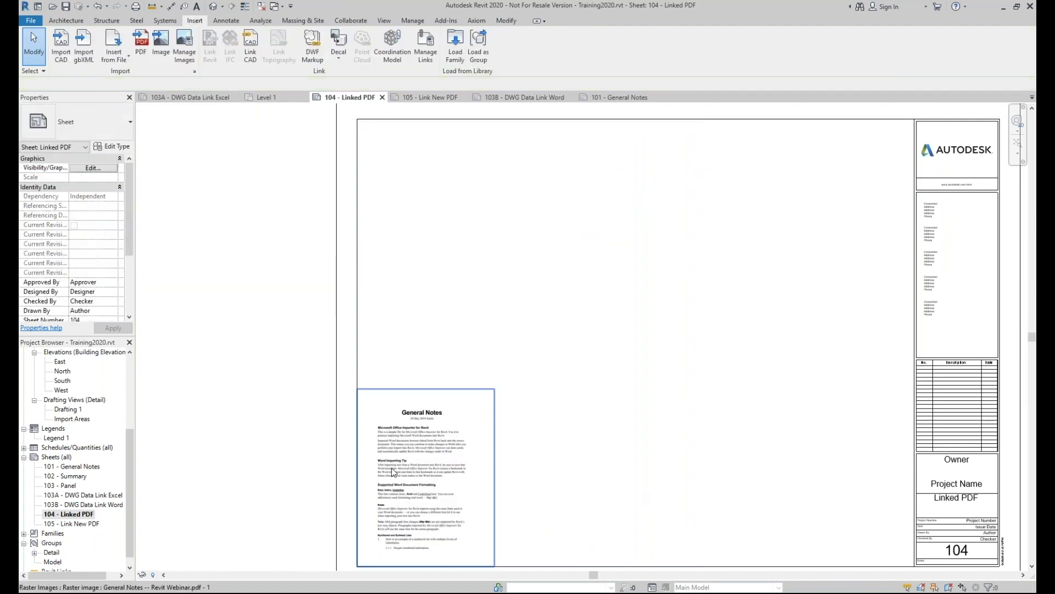
left_click(466, 393)
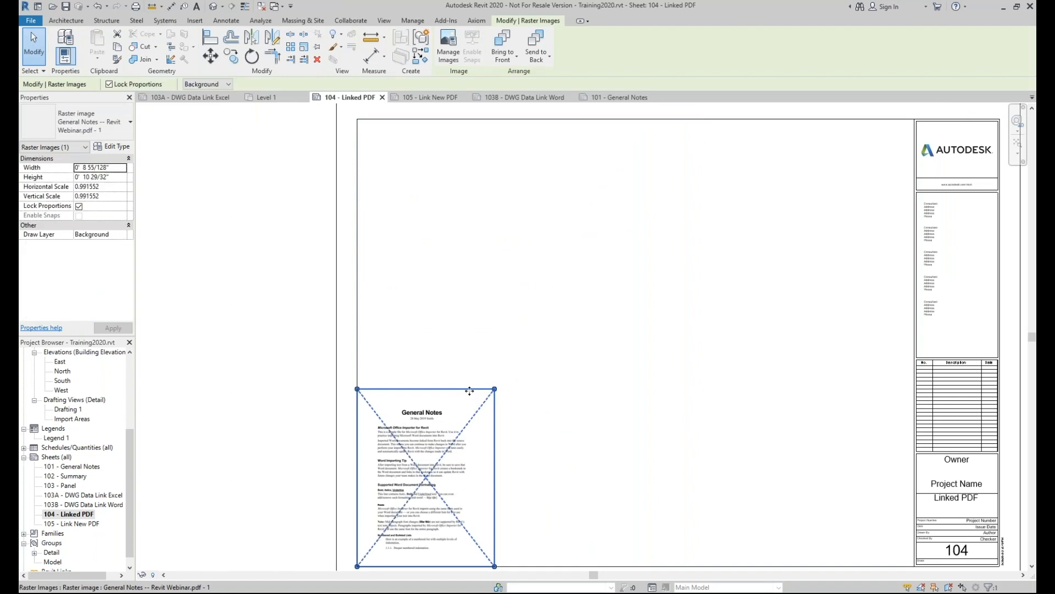
left_click_drag(495, 388, 699, 124)
left_click(791, 219)
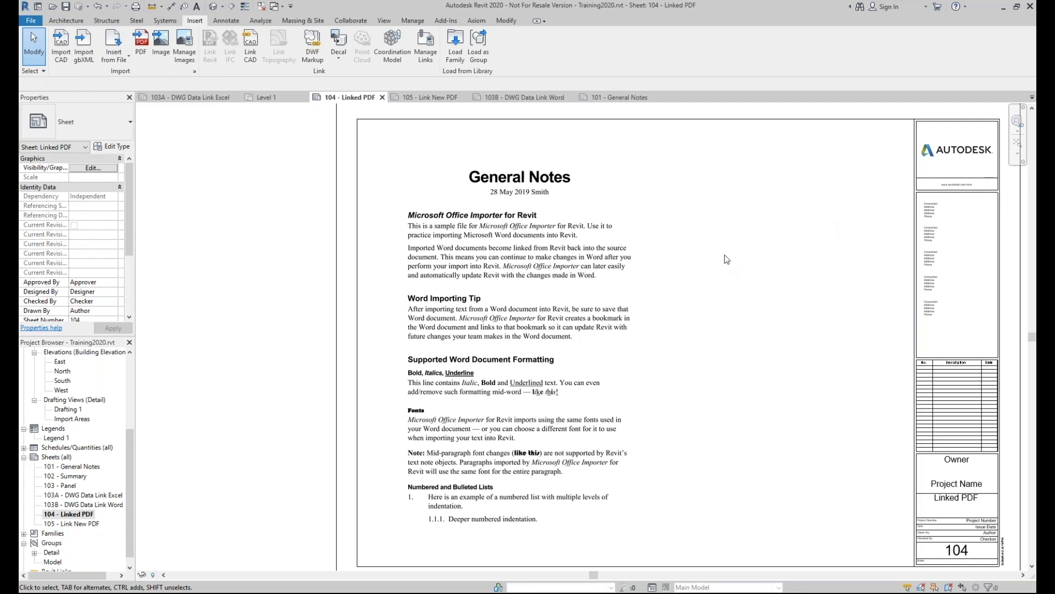
- Open sheet 105 - Link New PDF
left_click(89, 524)
double_click(89, 524)
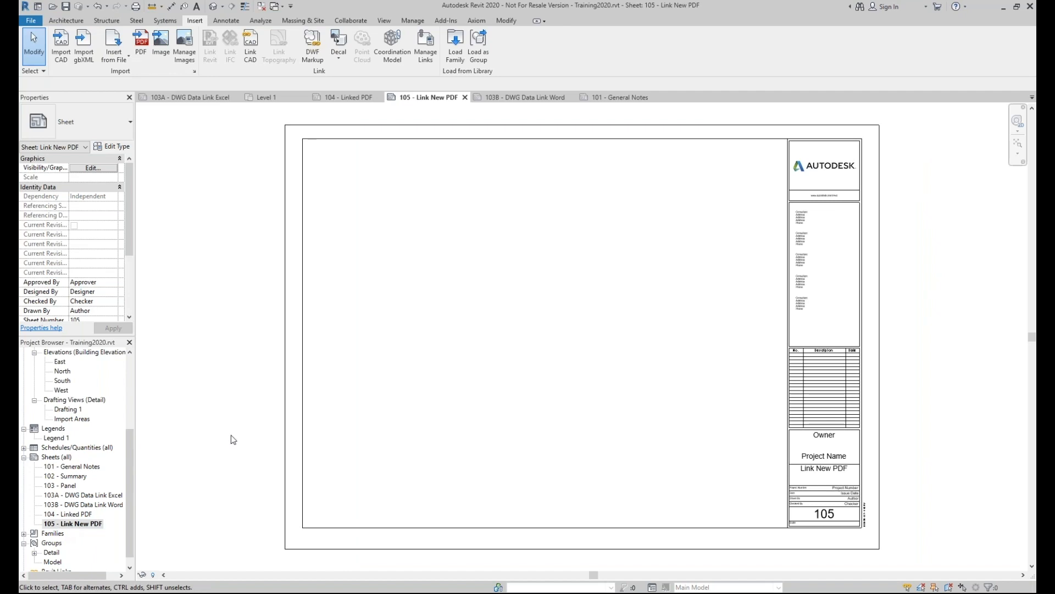
left_click(141, 46)
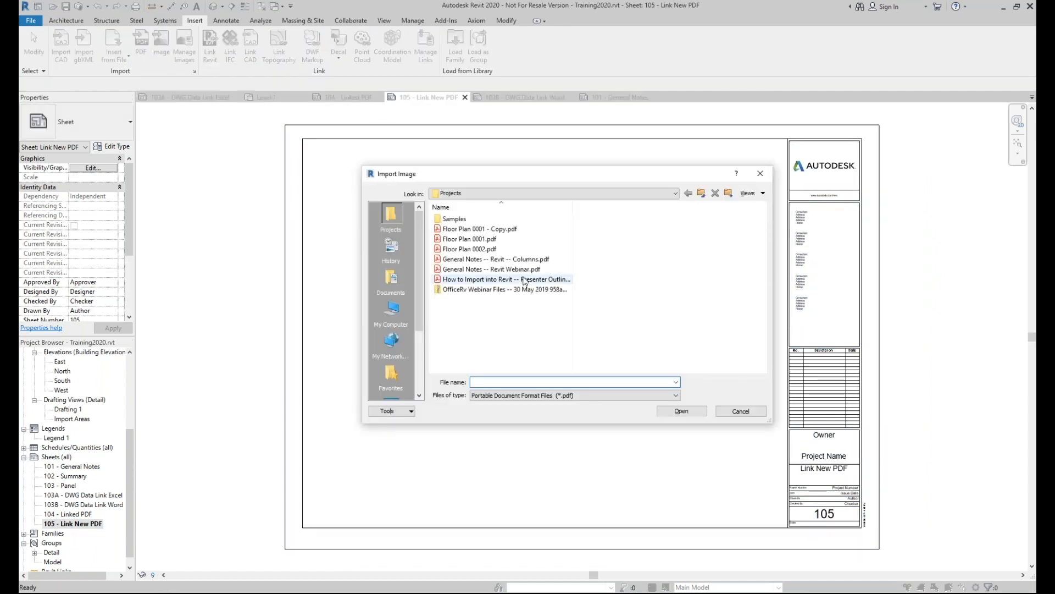
left_click(492, 269)
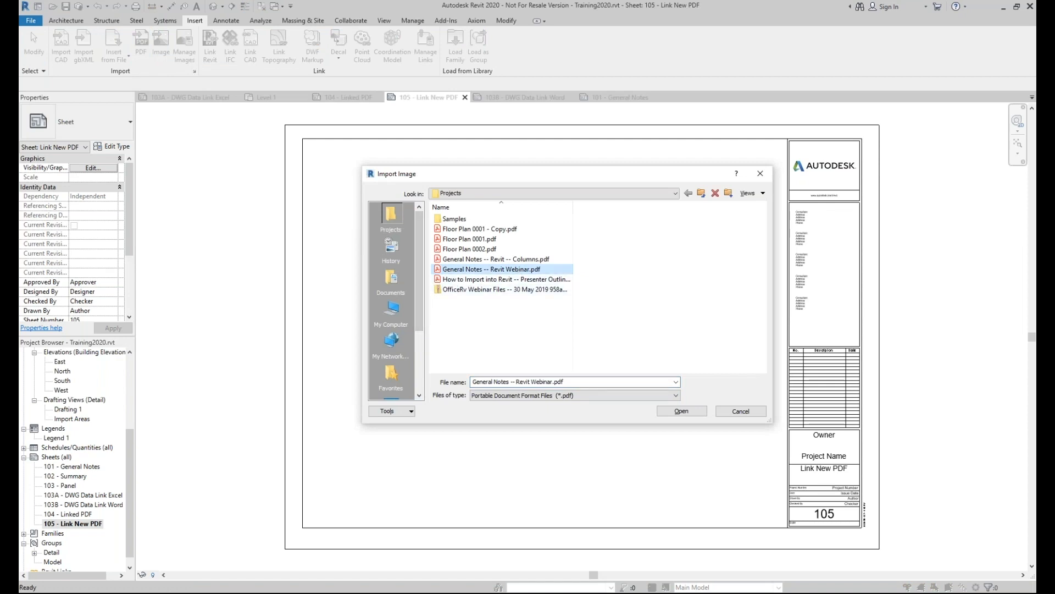
left_click(681, 410)
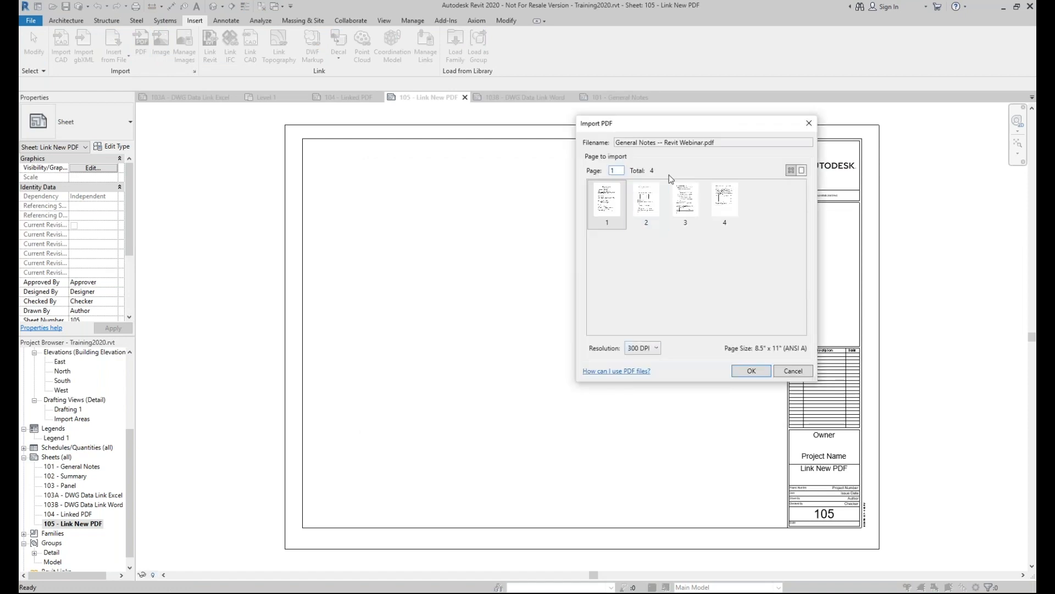
left_click_drag(715, 124, 510, 159)
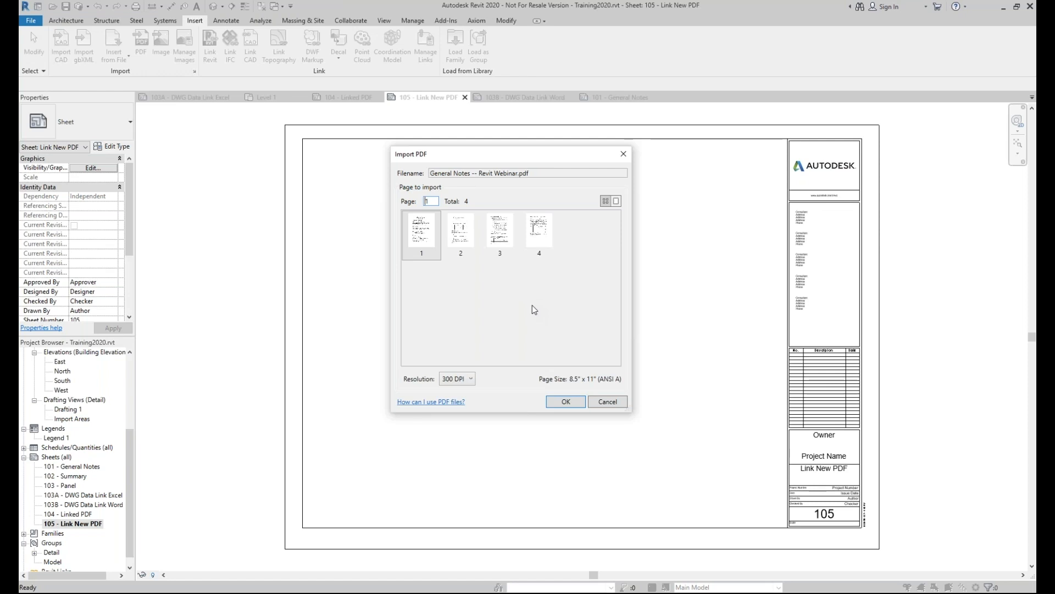
left_click(612, 403)
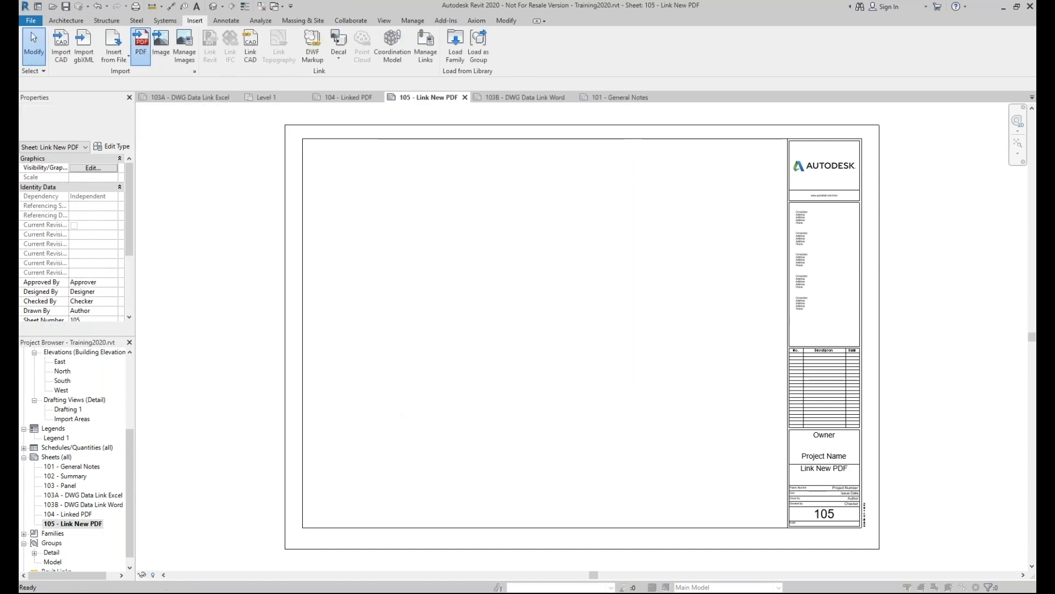
- Start a PDF import on the sheet with General Notes -- Revit Webinar.pdf from the Projects folder
left_click(141, 44)
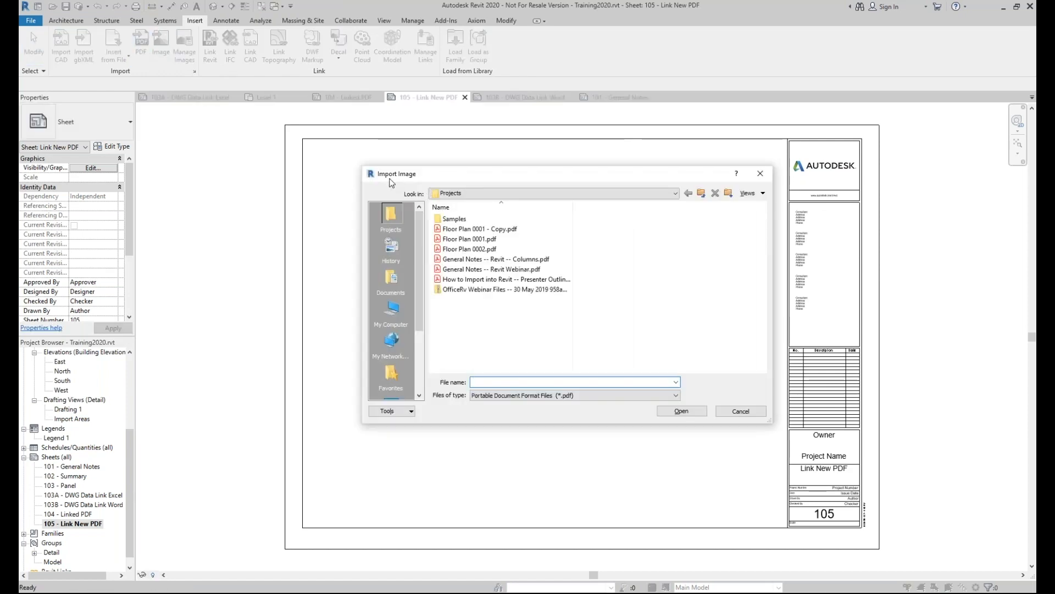
left_click(520, 270)
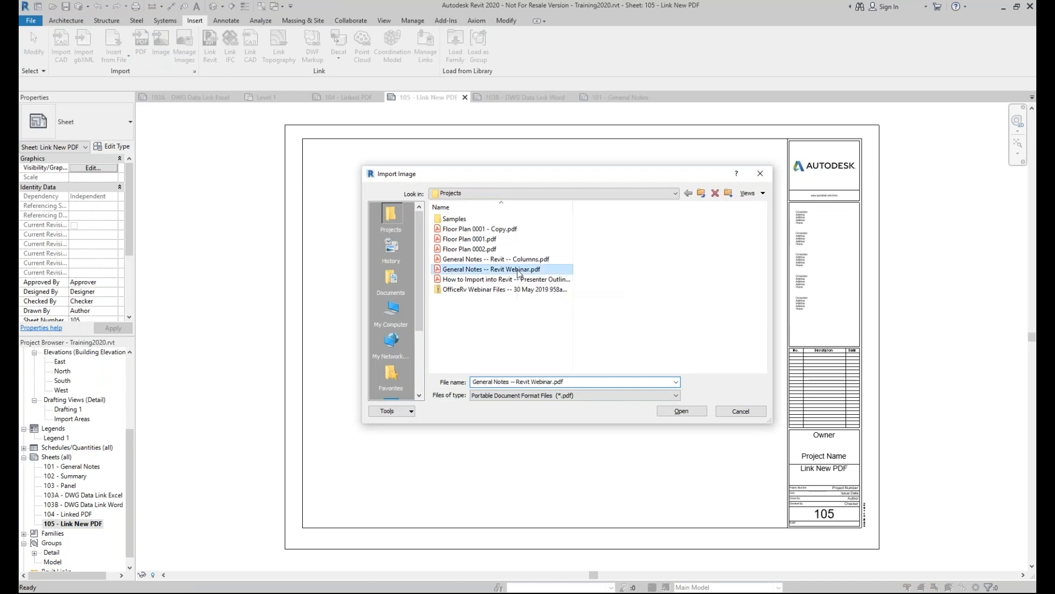
left_click(681, 413)
left_click_drag(708, 130, 526, 161)
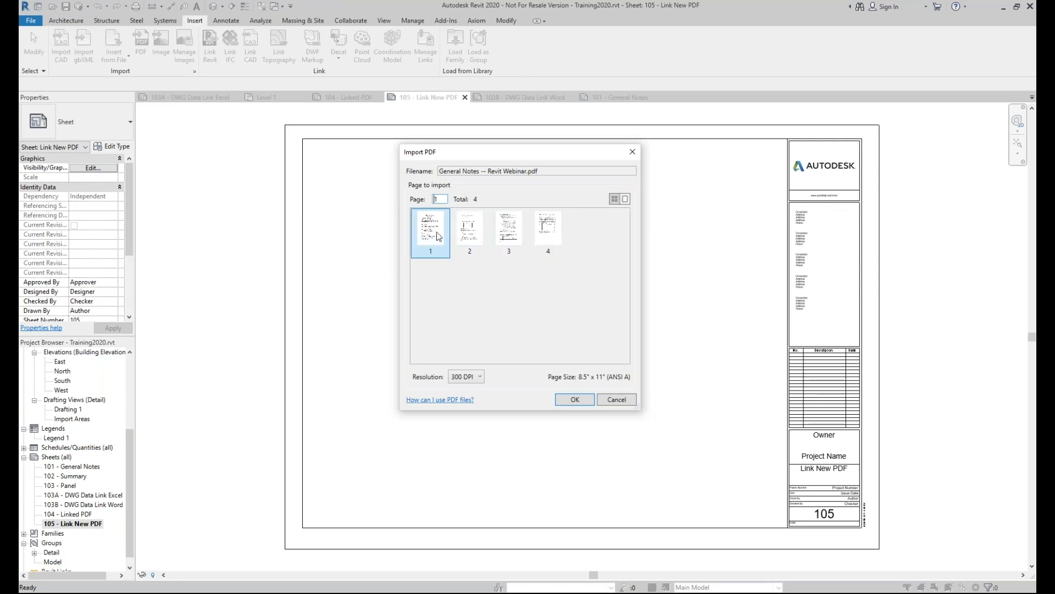
- Preview the PDF's pages one at a time, return to the thumbnails and choose page 1 for import
left_click(624, 201)
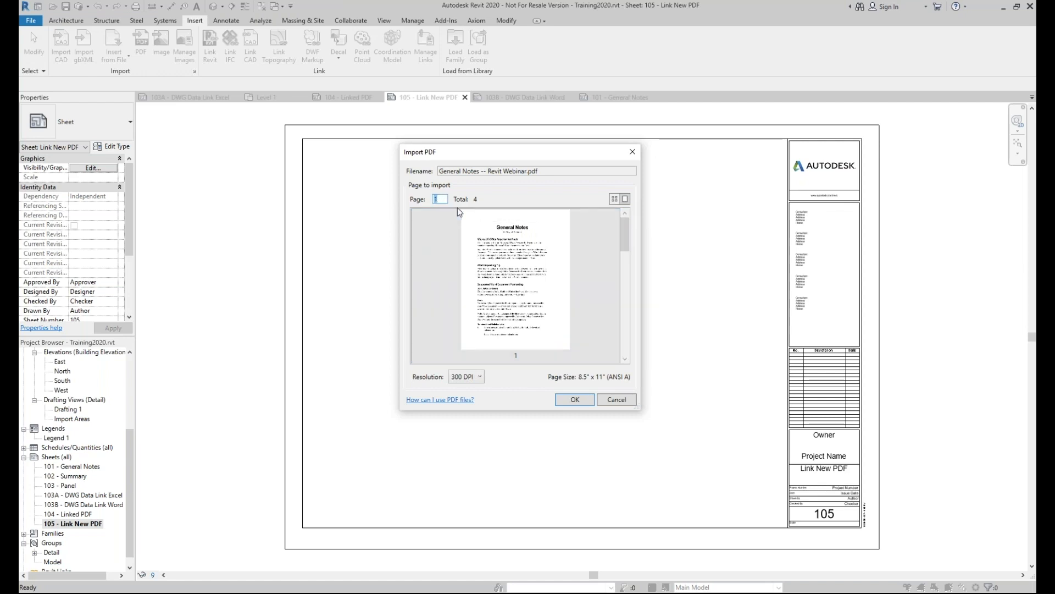
scroll(457, 207, "down", 2)
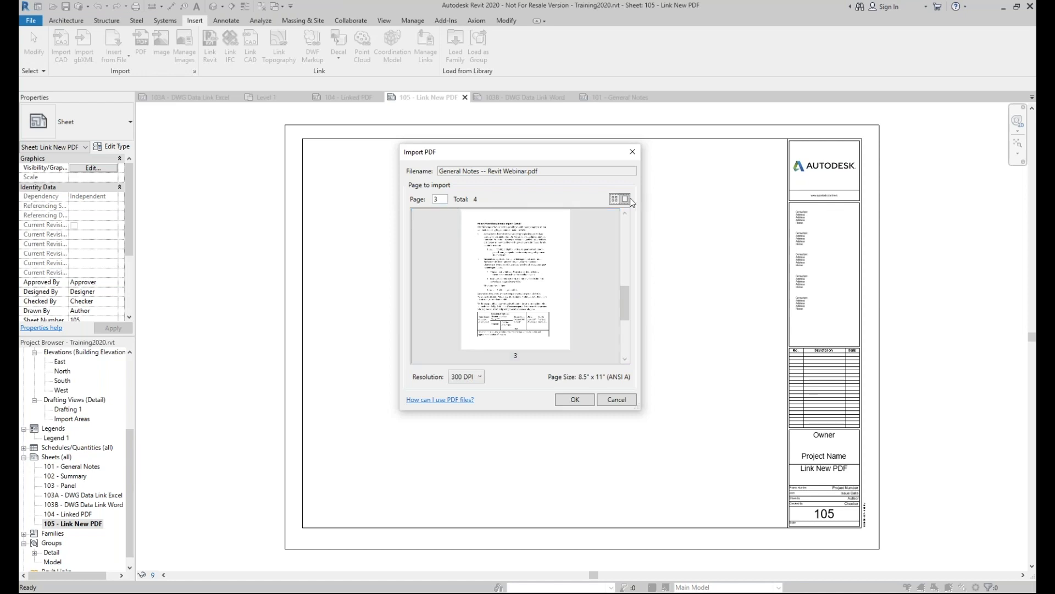
left_click(616, 199)
left_click(424, 237)
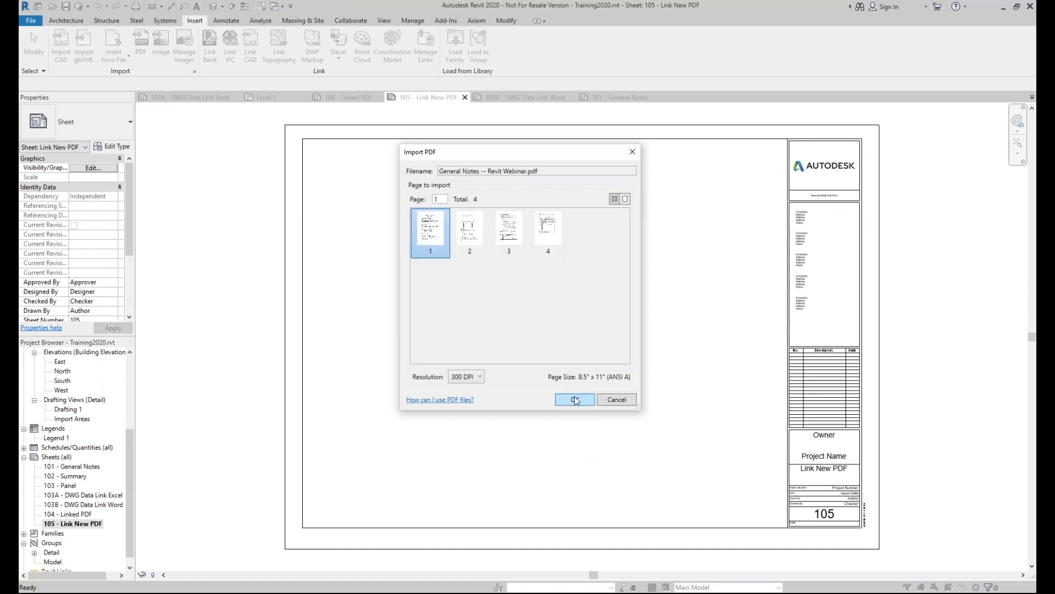
- Review the resolution choices, keep 300 DPI, and place the PDF page in the upper-left corner of the sheet border
left_click(472, 377)
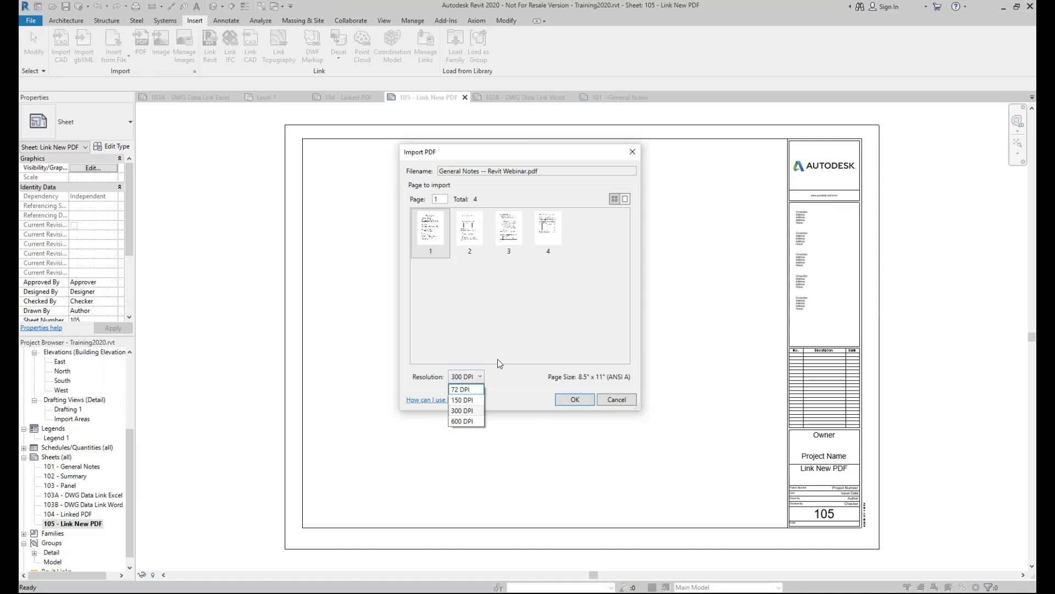
left_click(507, 378)
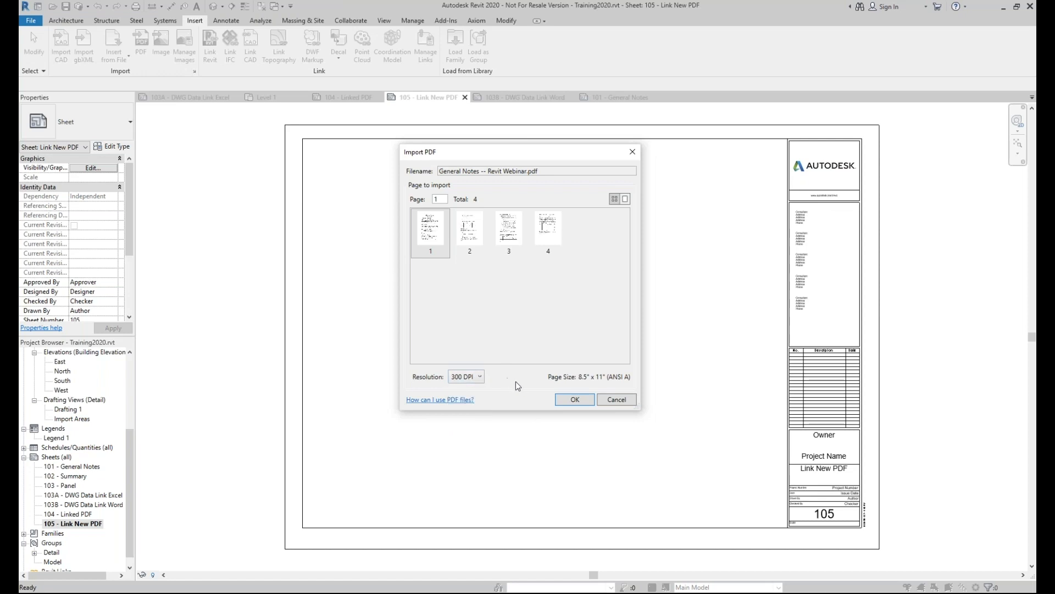
left_click(569, 406)
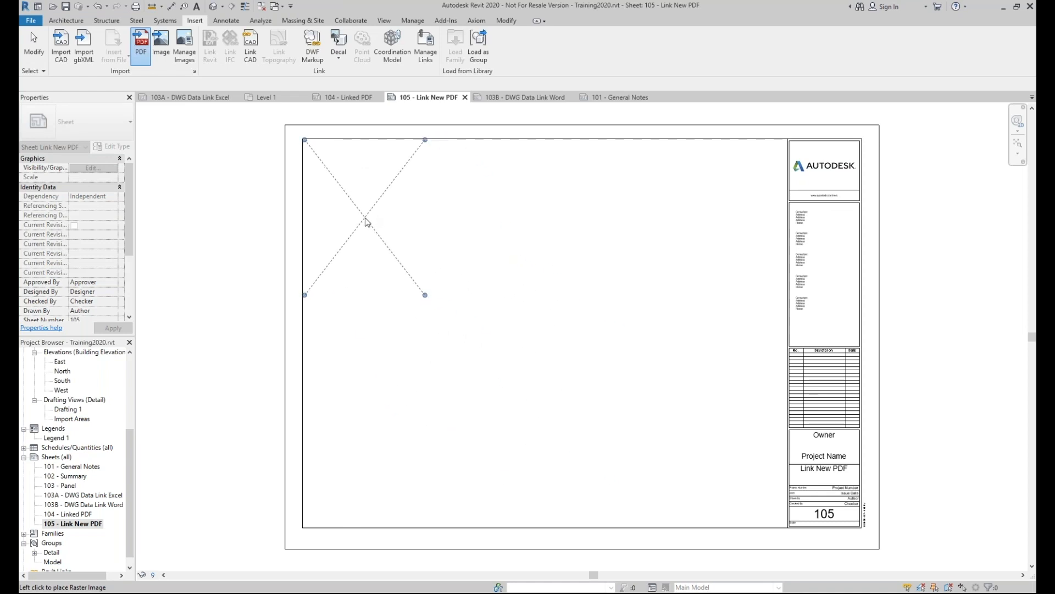
left_click(367, 222)
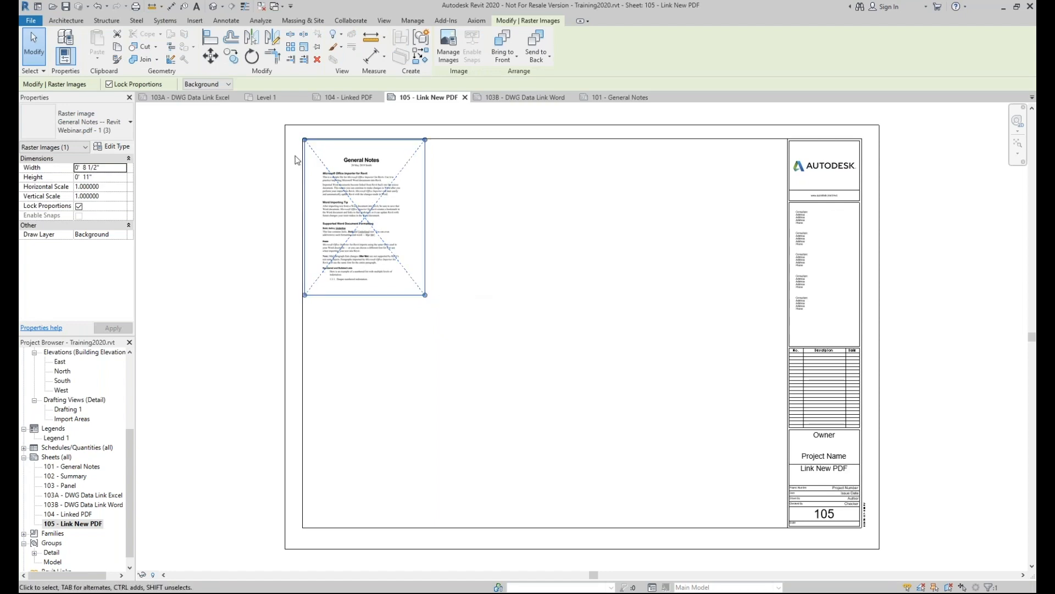
- Align the PDF image with the border's upper-left corner and enlarge it proportionally to the border's full height, about 1' 9" by 2' 3"
left_click_drag(328, 144, 324, 147)
left_click_drag(324, 145, 323, 145)
left_click_drag(424, 295, 603, 529)
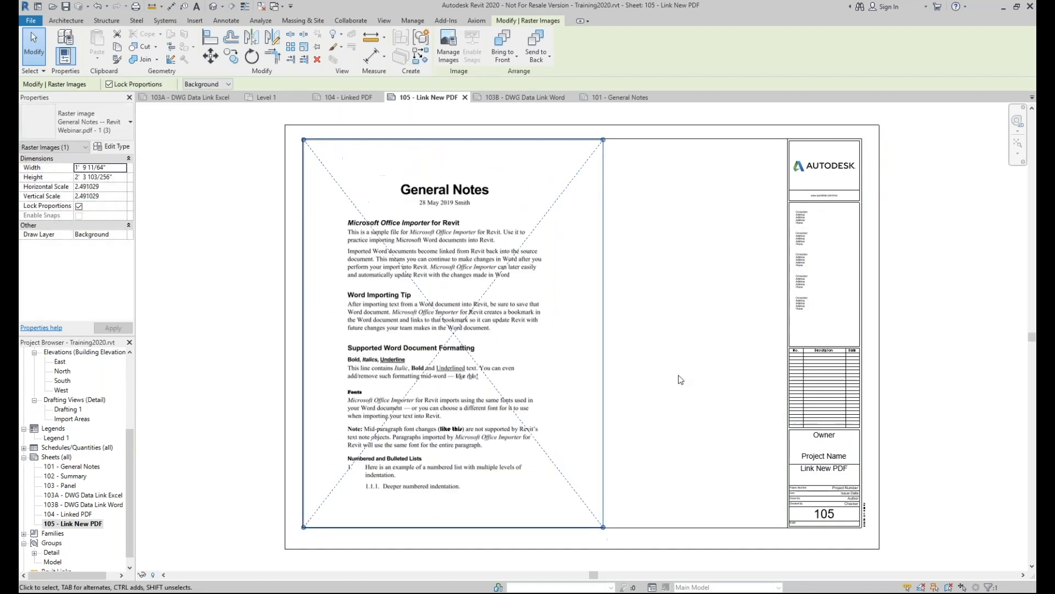
- Deselect the PDF image on the sheet and open the Level 1 floor plan to view its PDF underlay
left_click(681, 379)
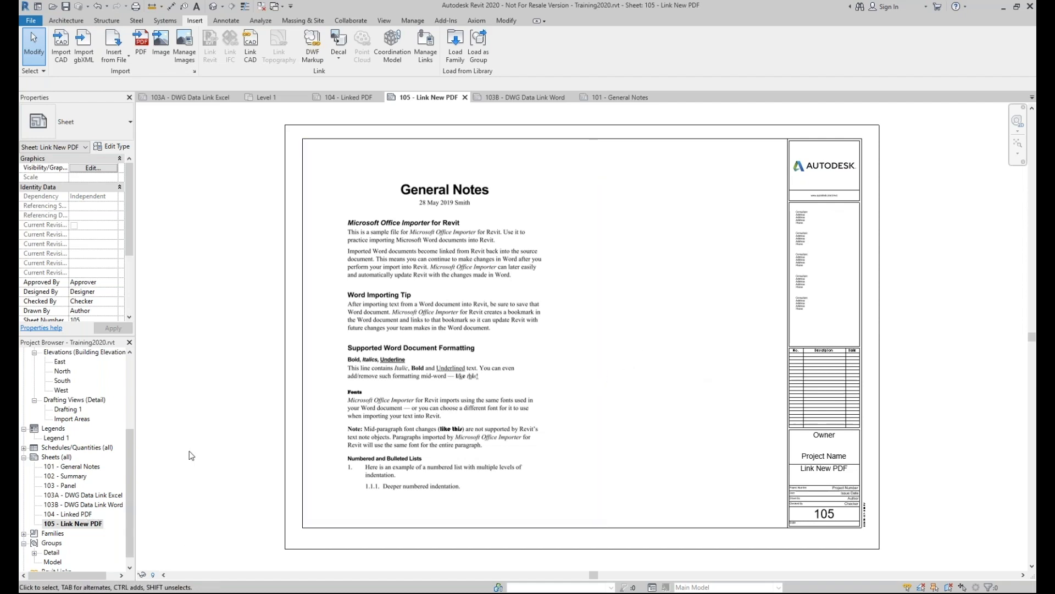
left_click(130, 365)
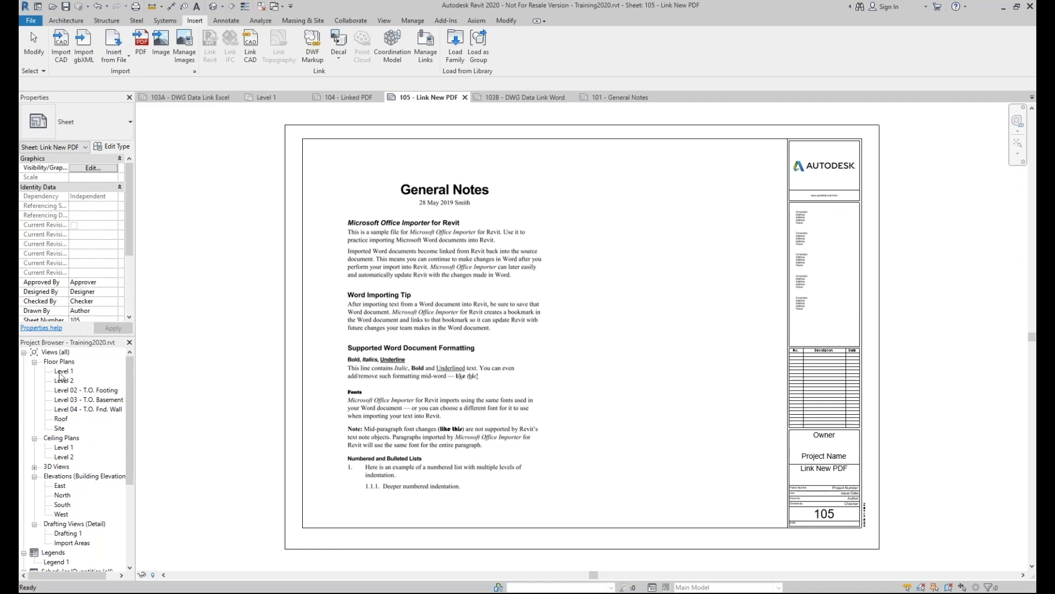
double_click(63, 371)
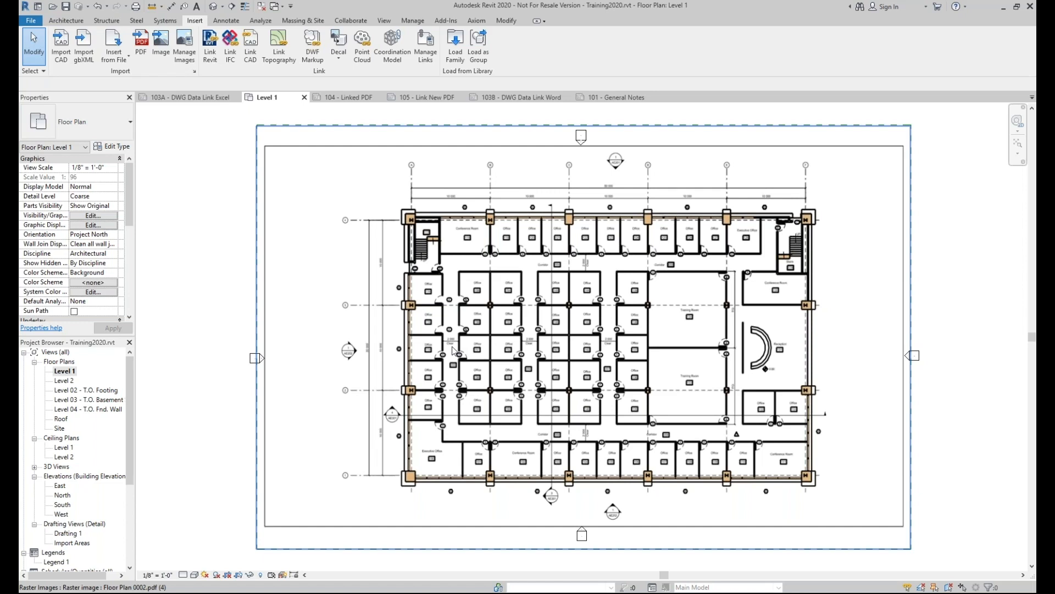
left_click(222, 481)
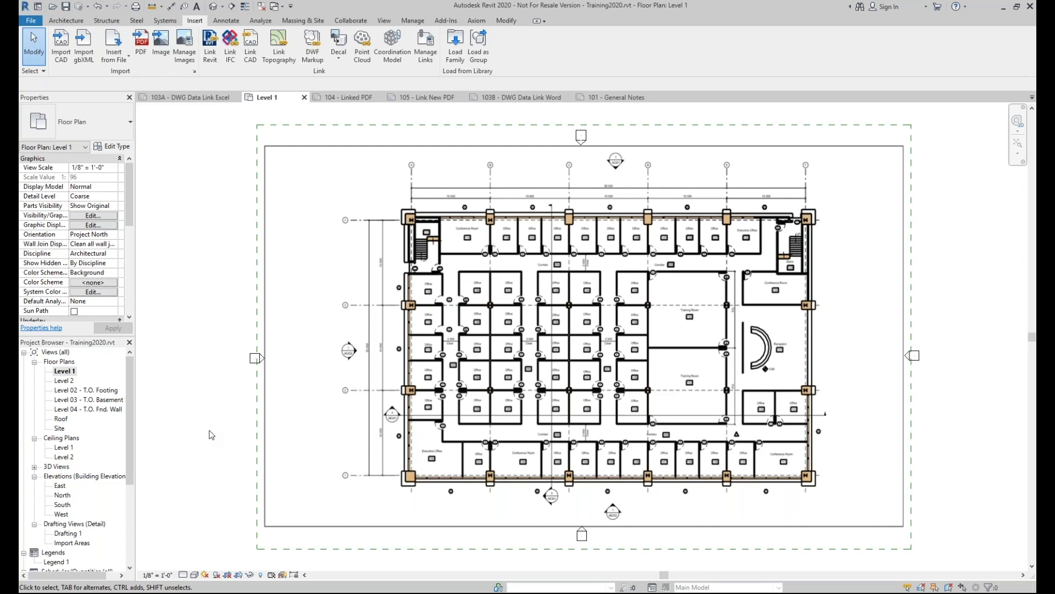
- Open sheet 101 - General Notes, fit it to the view and display the Axiom Microsoft Office Importer tools
left_click(128, 558)
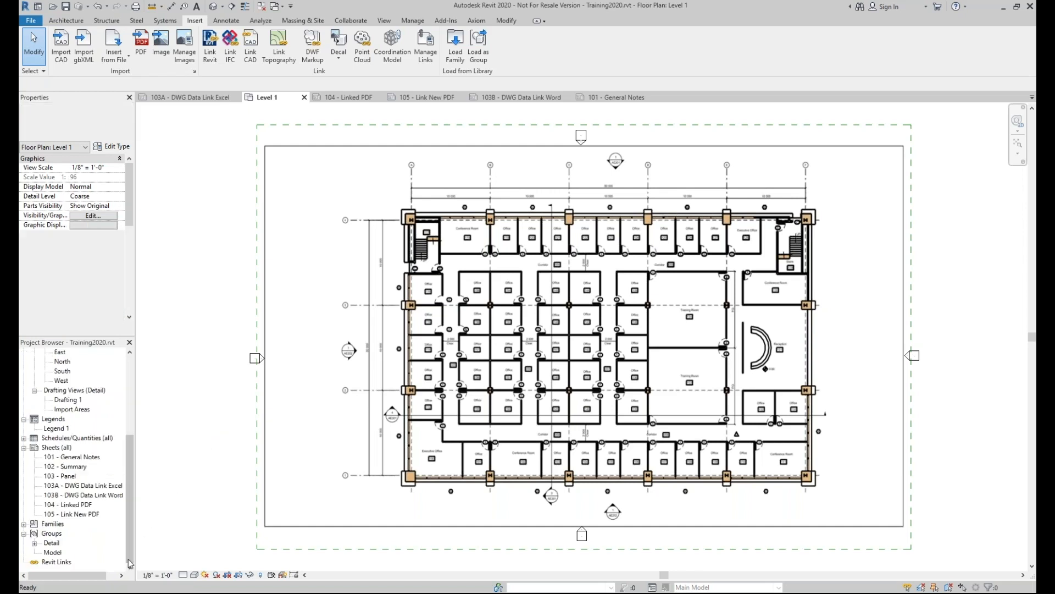
double_click(73, 458)
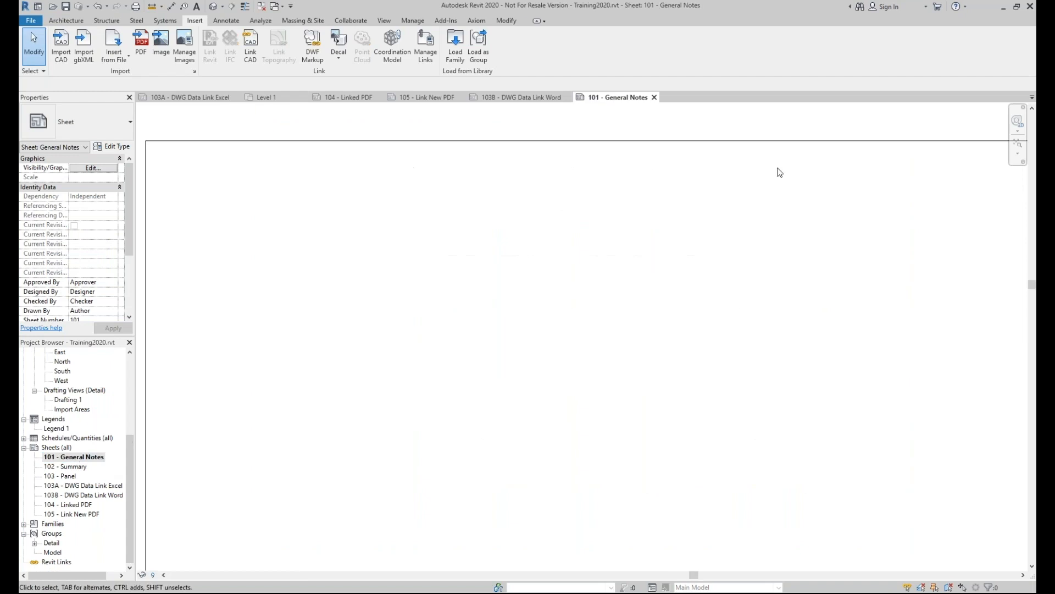
left_click(1018, 144)
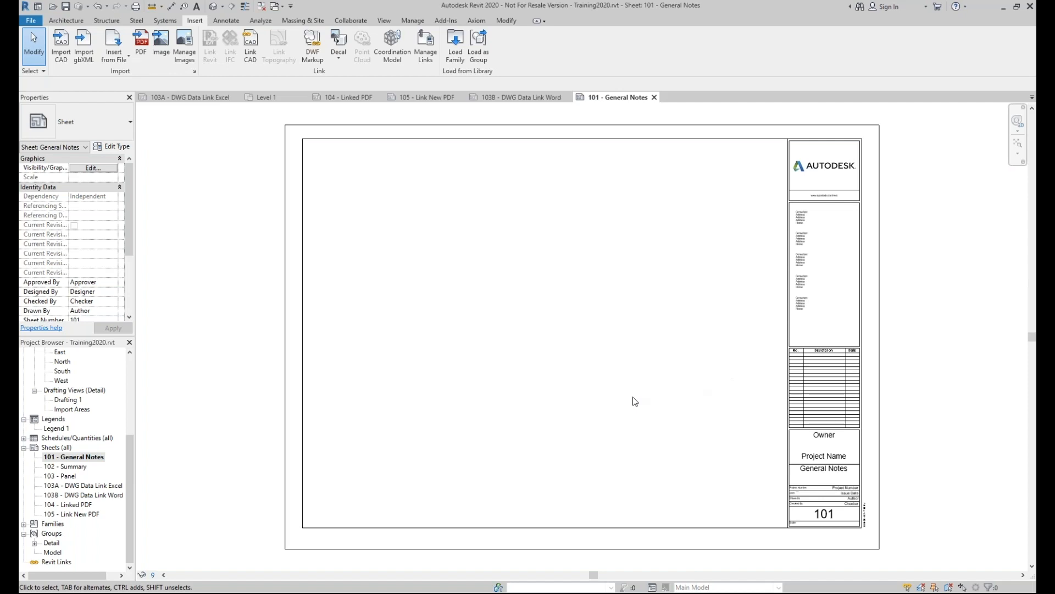
left_click(478, 21)
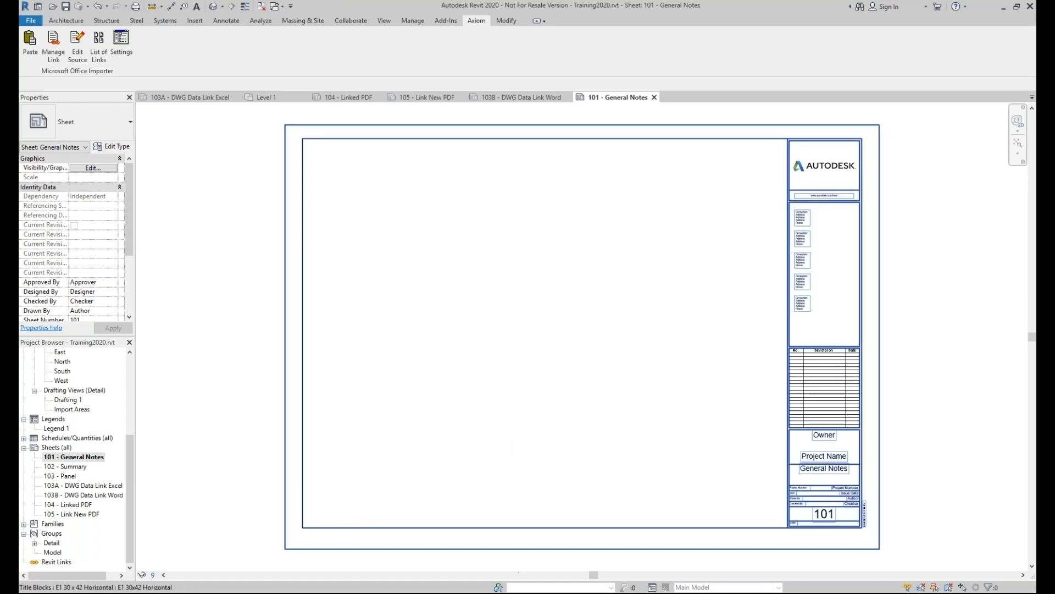
- Switch to General Notes -- Revit Webinar.docx in Word and copy from the General Notes title through the second body paragraph
left_click(592, 588)
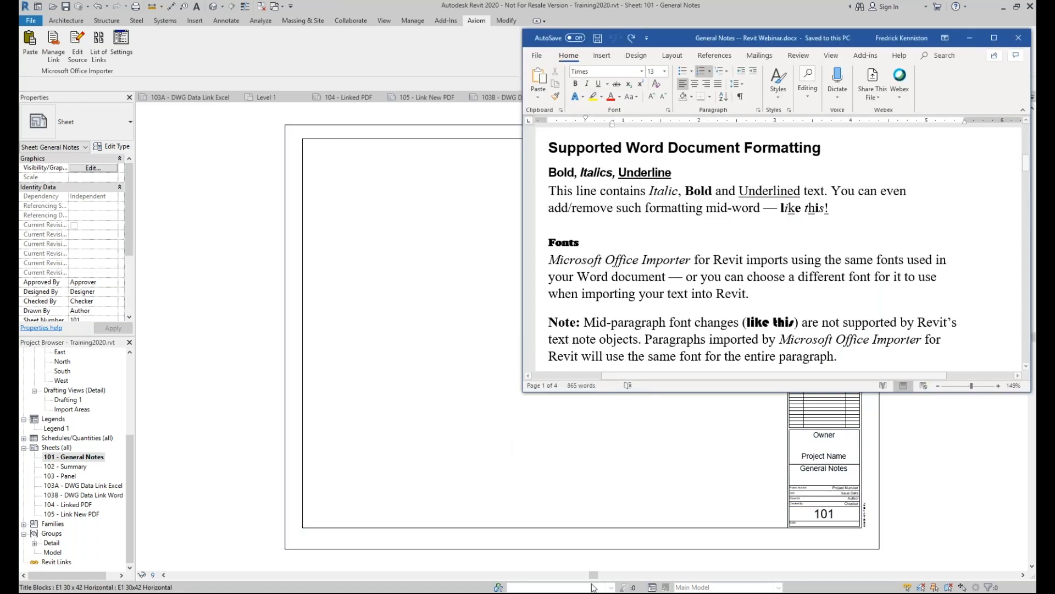
left_click(994, 38)
scroll(625, 420, "up", 5)
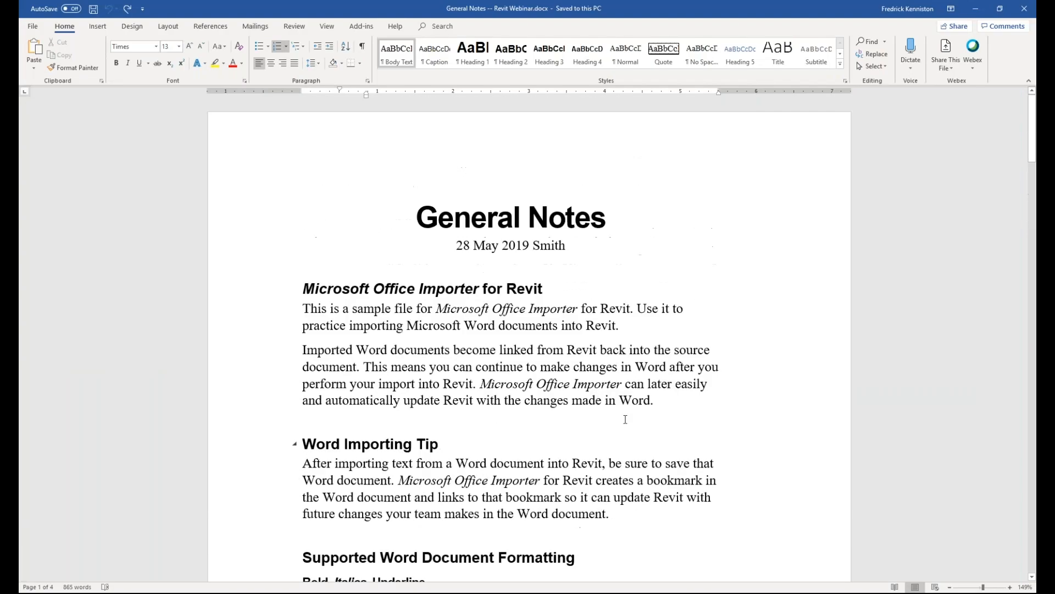
left_click_drag(654, 401, 438, 220)
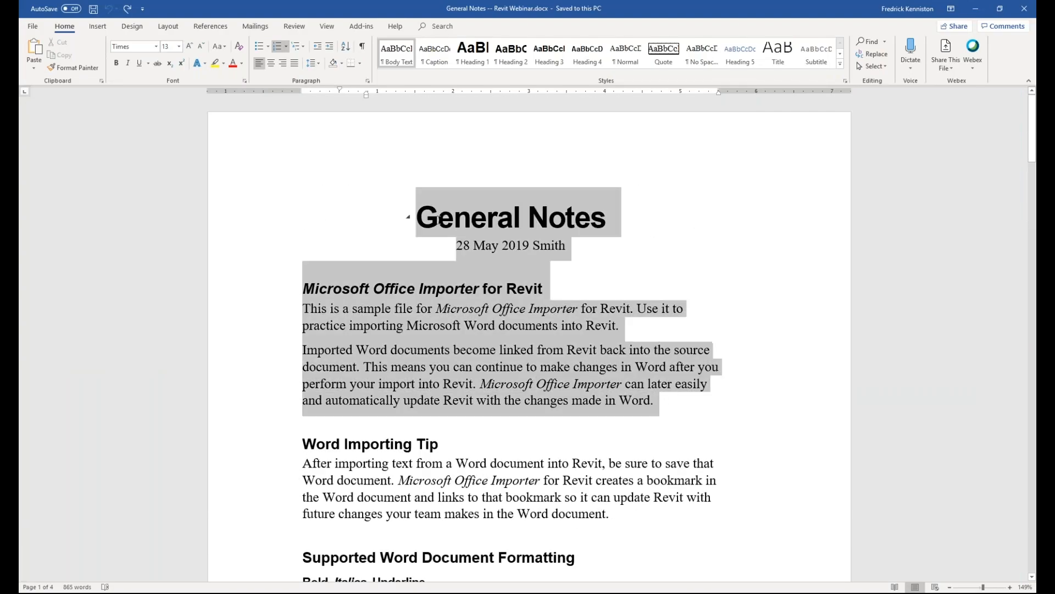
right_click(580, 222)
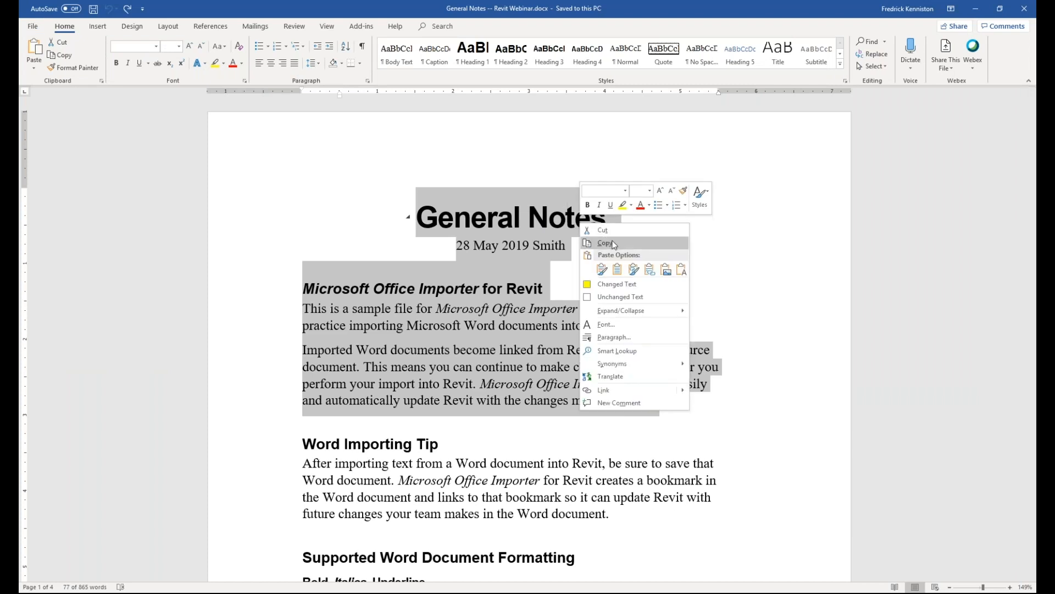
left_click(614, 244)
key("alt+Tab")
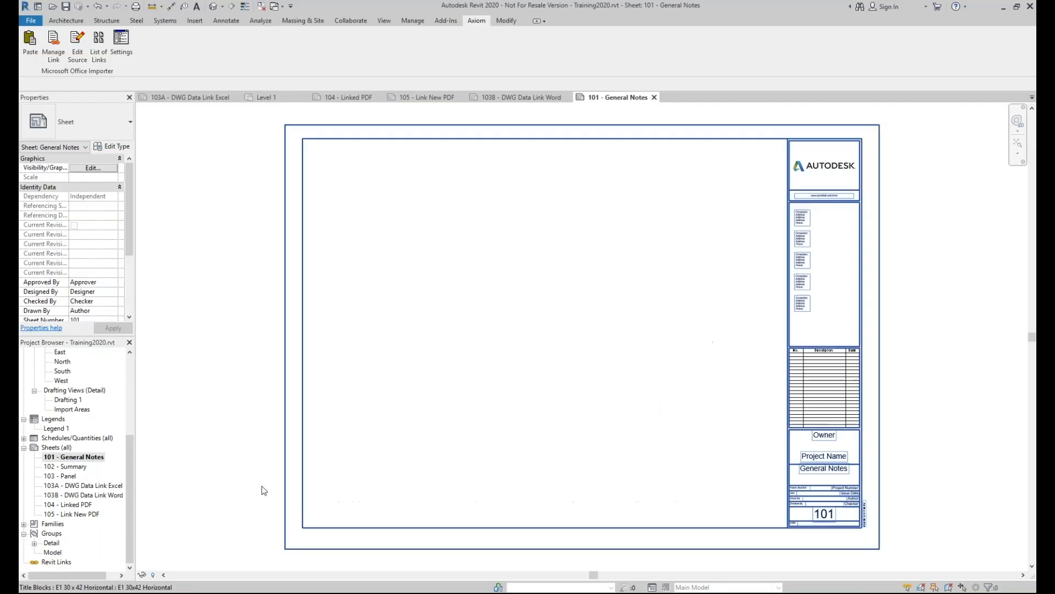
- Open sheet 102 - Summary and paste the copied Word text with Microsoft Office Importer at the border's upper-left corner
left_click(70, 467)
double_click(73, 469)
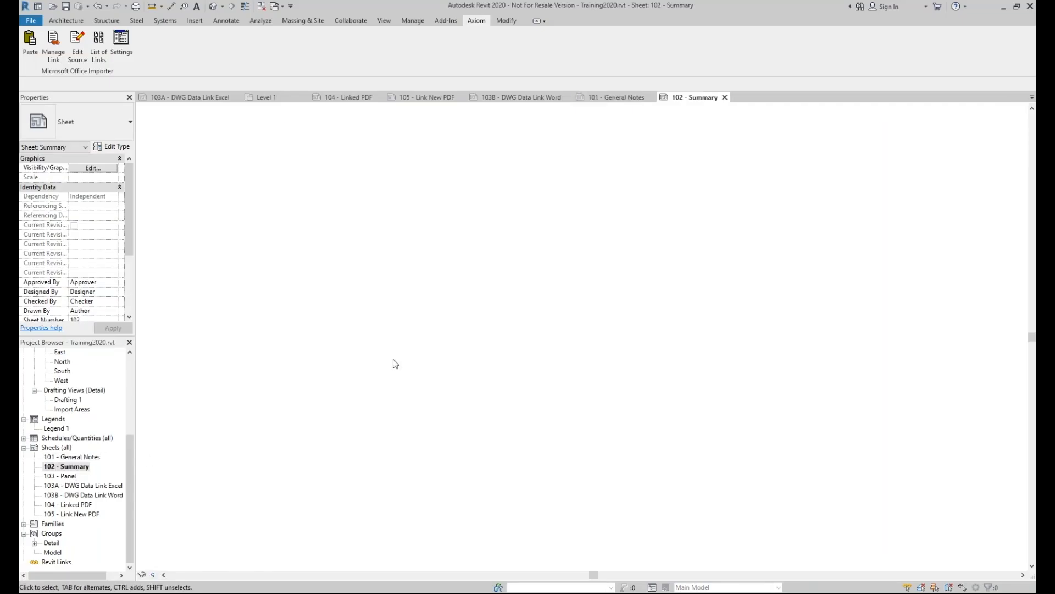
left_click(29, 42)
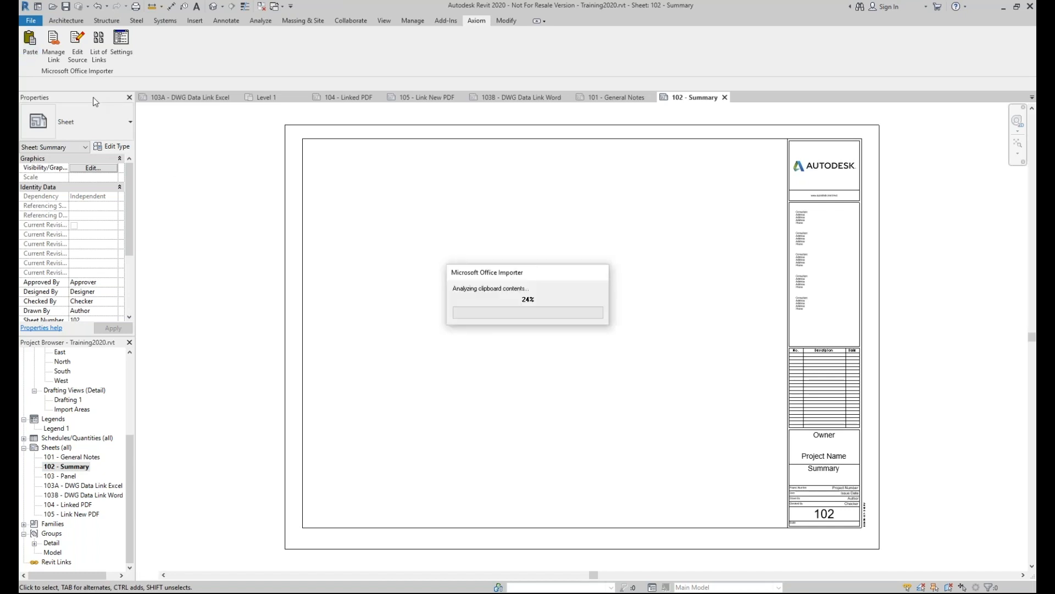
left_click(303, 138)
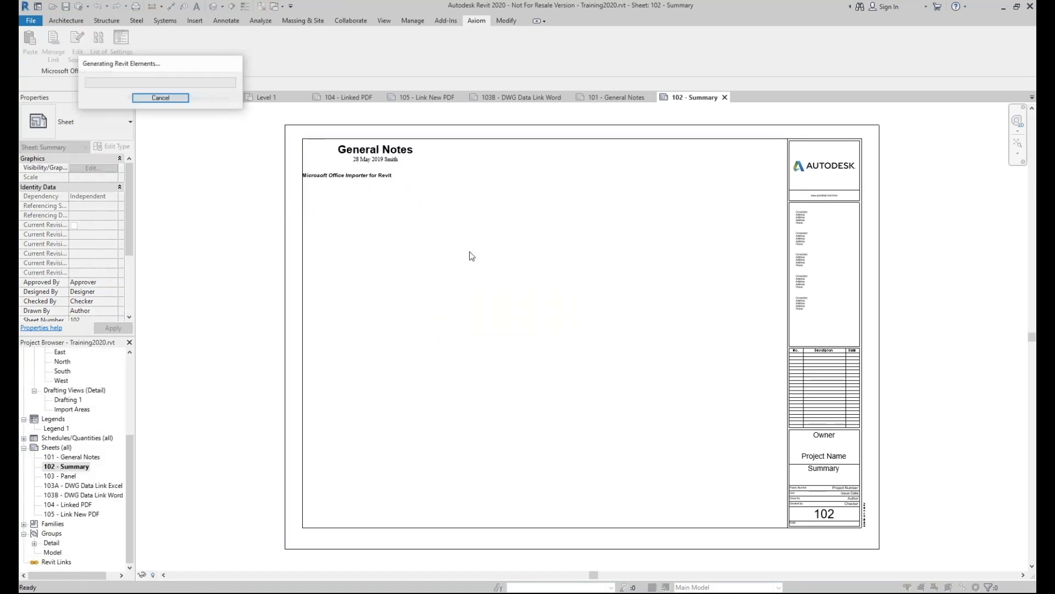
left_click(214, 288)
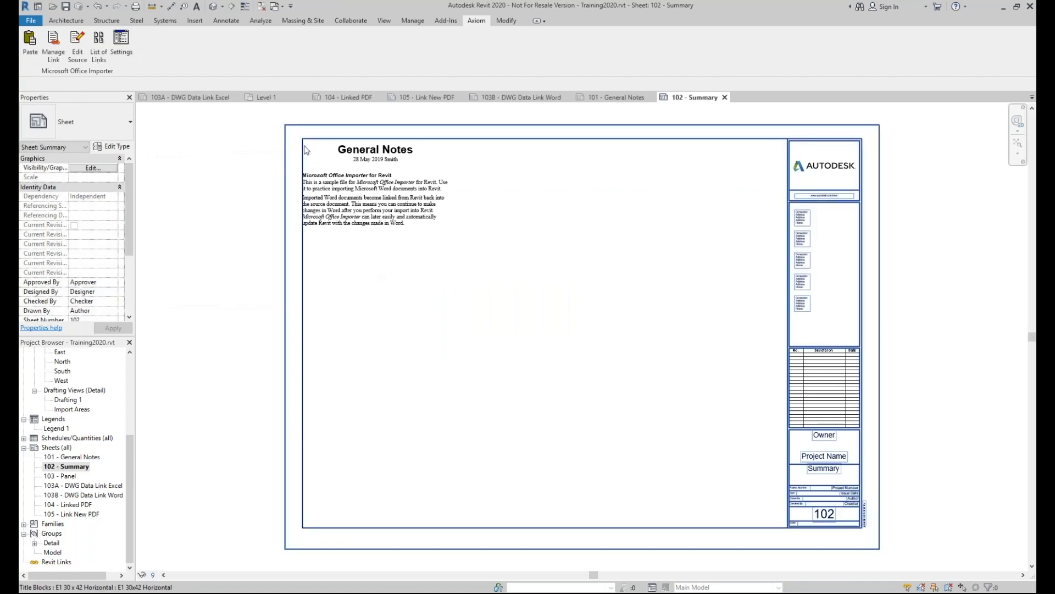
- Compare the pasted notes' fonts and formatting with the Word document side by side, and select the pasted text group to inspect it
scroll(303, 149, "up", 5)
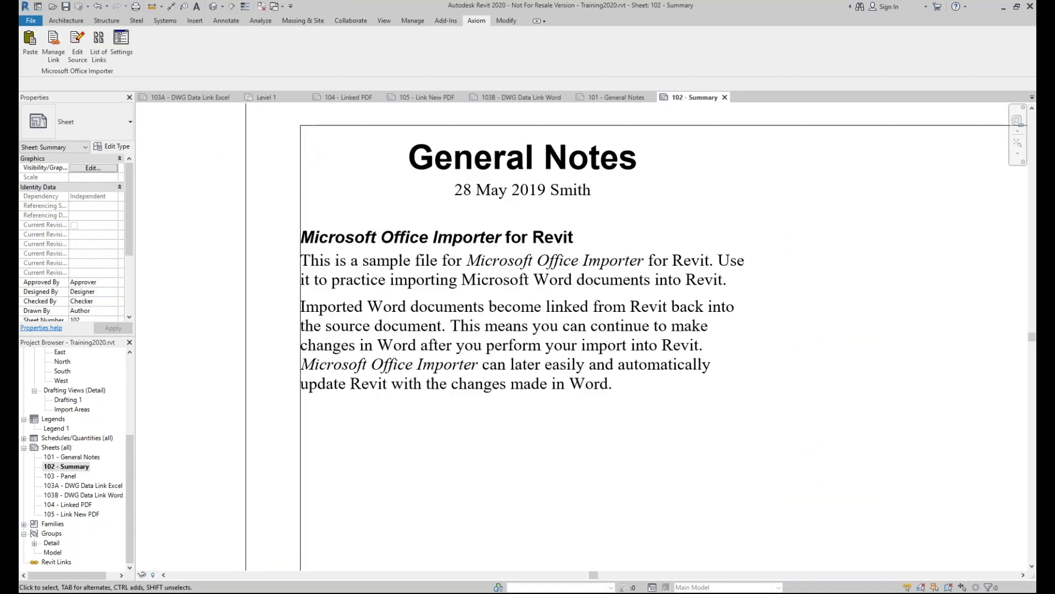
key("alt+Tab")
left_click(1000, 9)
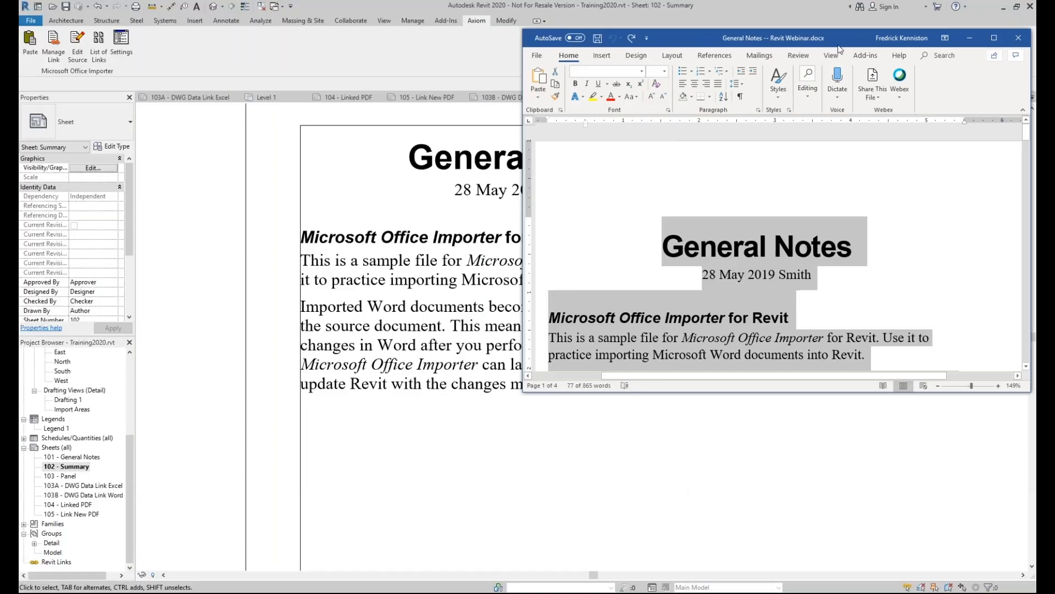
left_click_drag(841, 40, 872, 1)
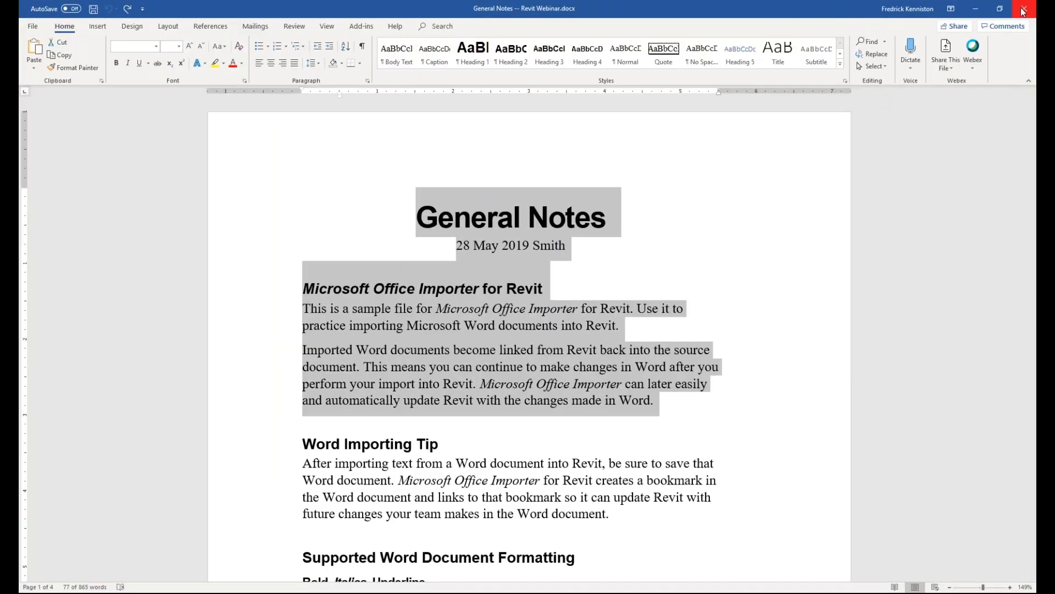
left_click(1001, 9)
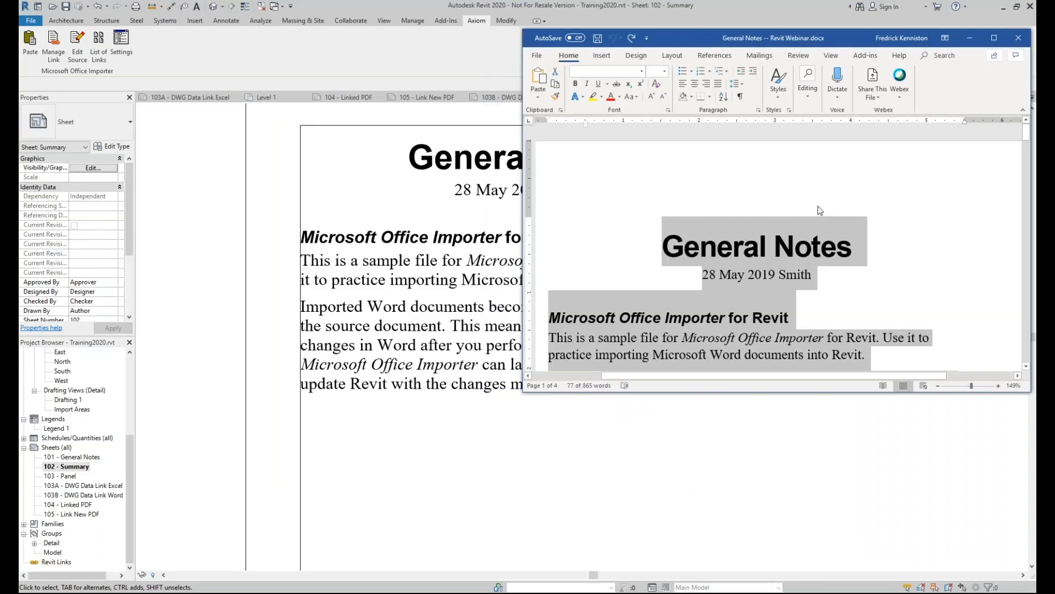
left_click(820, 210)
scroll(820, 209, "down", 2)
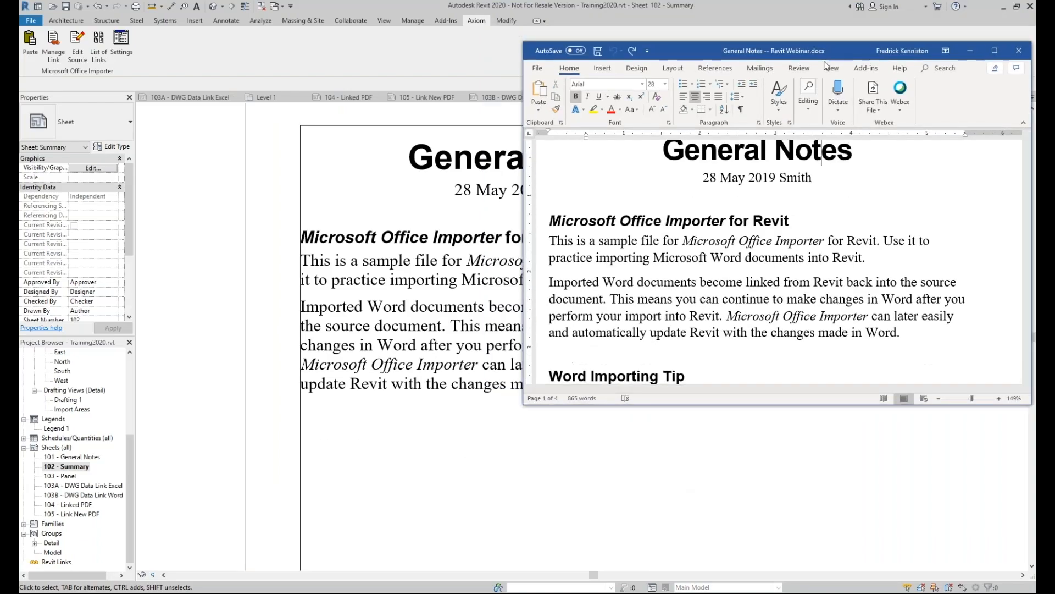
left_click_drag(814, 38, 818, 80)
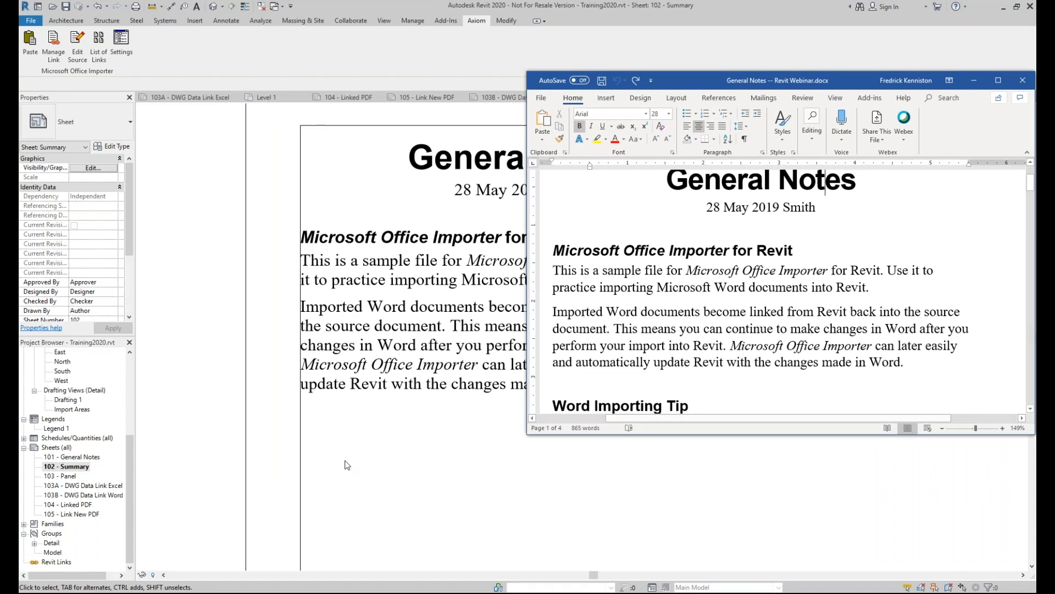
left_click(403, 450)
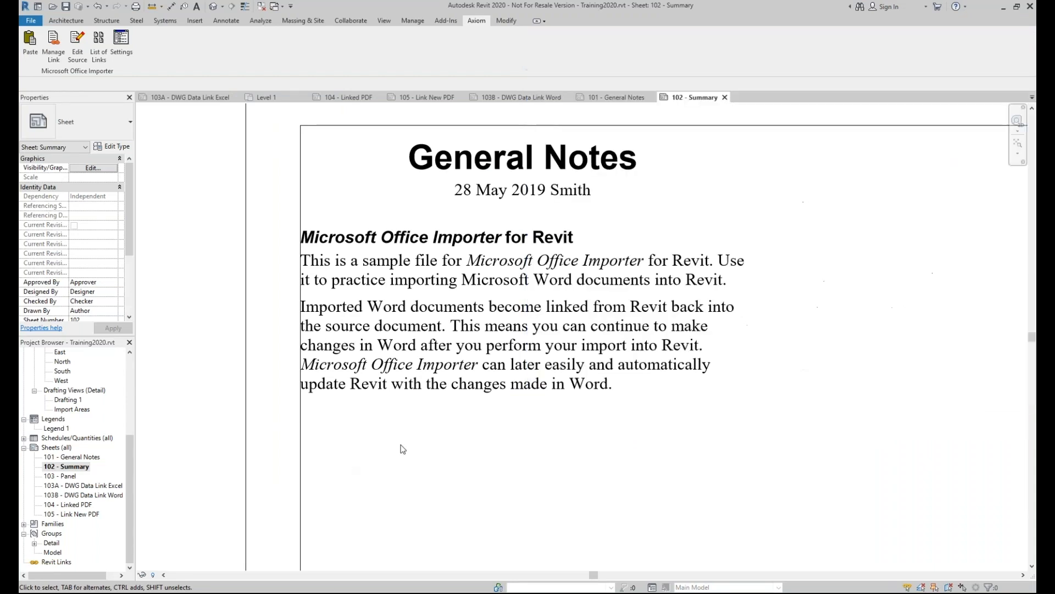
left_click(455, 233)
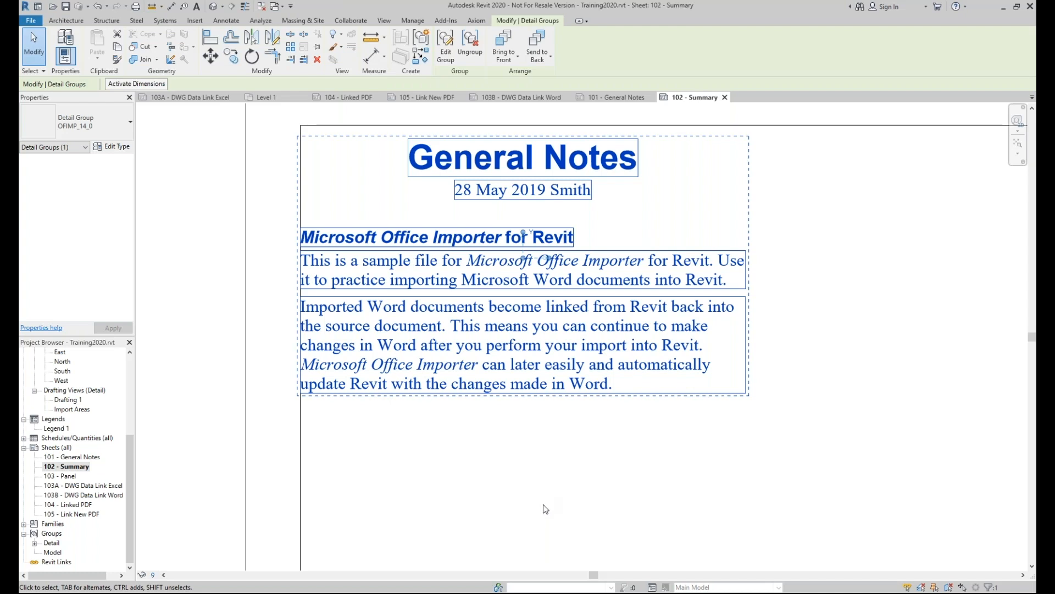
- Return to sheet 101 - General Notes with the Axiom import tools displayed and the selection cleared
double_click(81, 458)
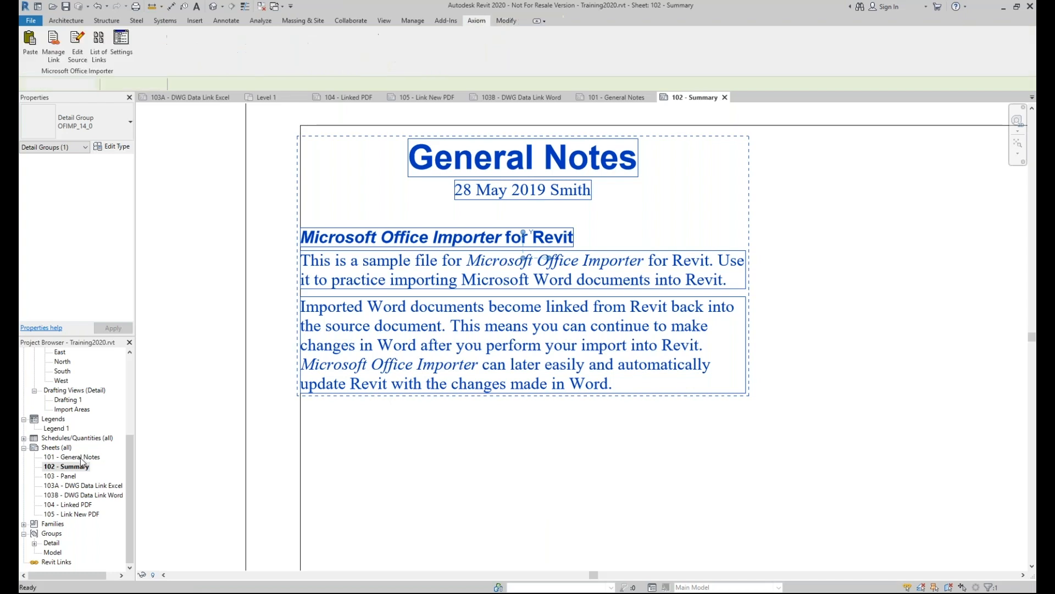
left_click(477, 22)
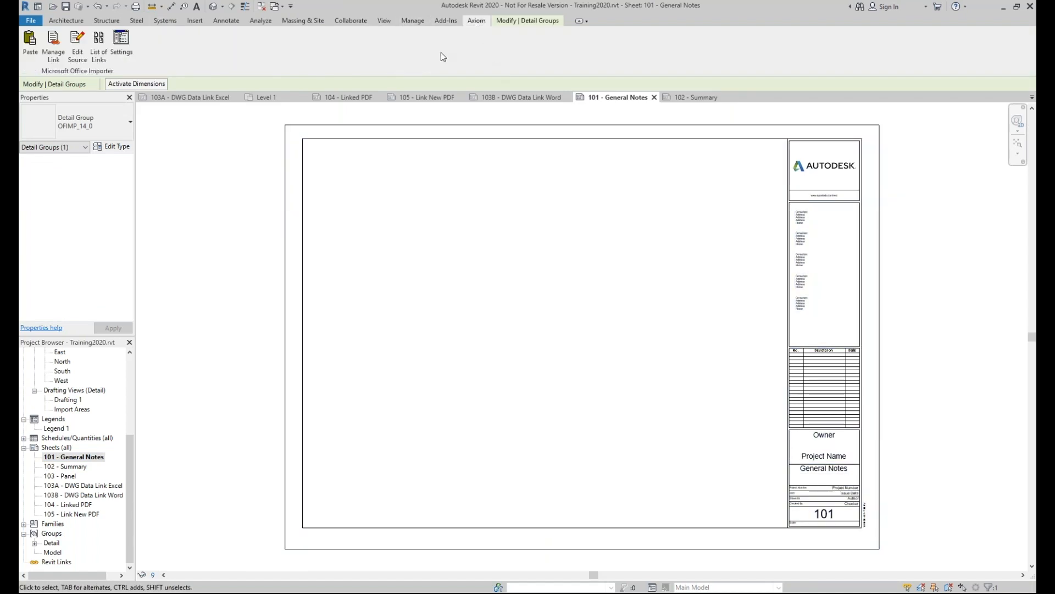
left_click(587, 283)
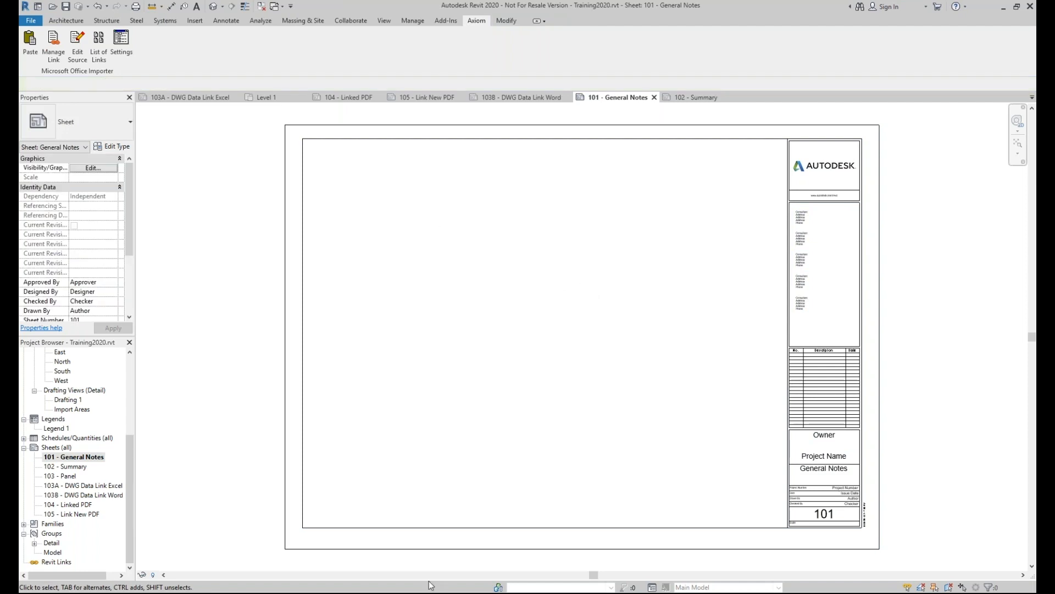
- Switch to Concrete Summary Revit.xlsx in Excel, copy the selected range A1:H24 of the concrete summary table, and return to Revit
mouse_move(431, 585)
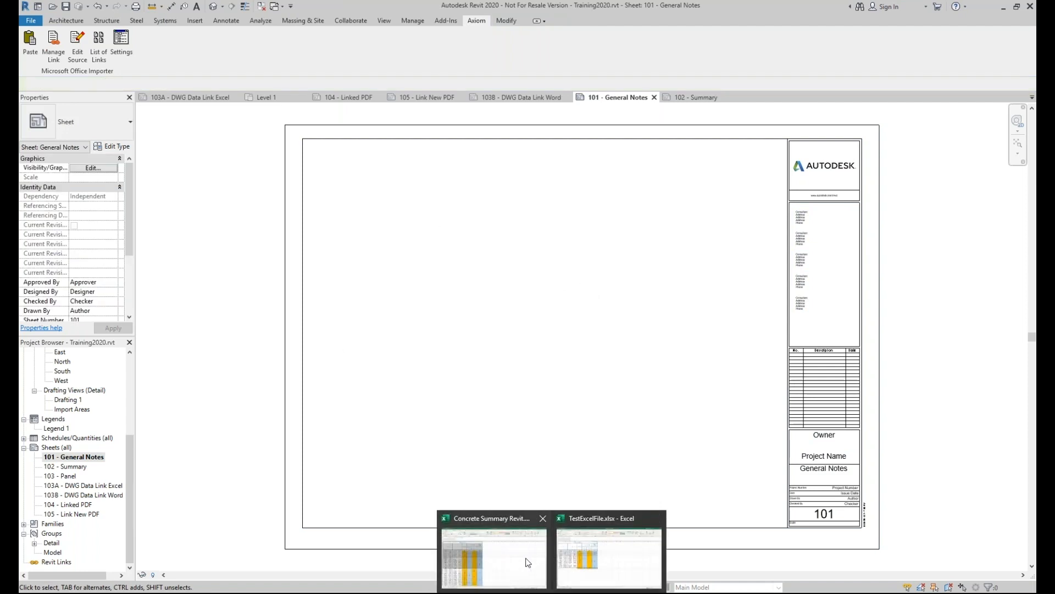
left_click(479, 563)
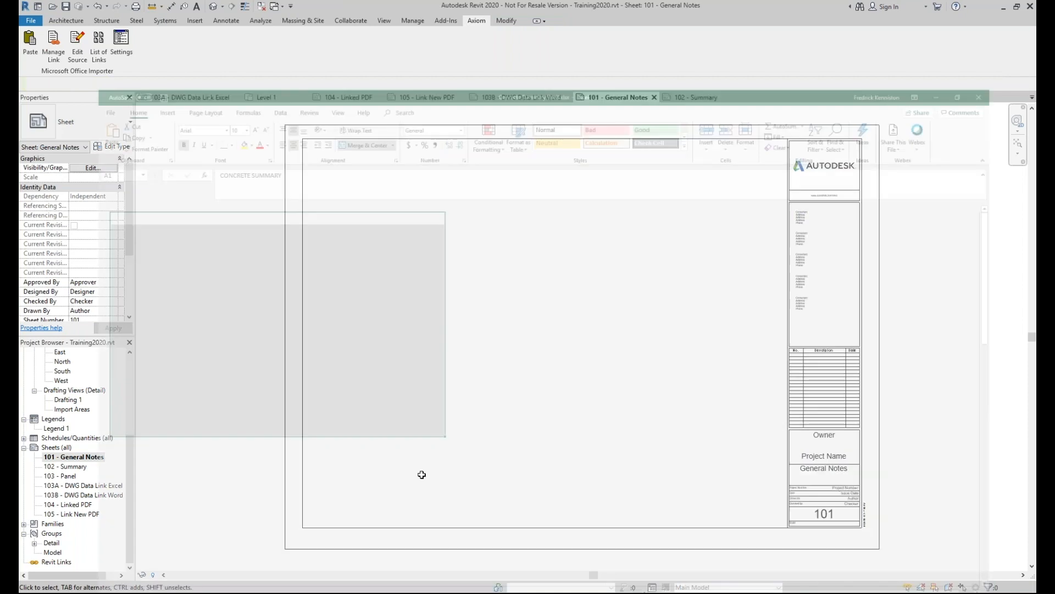
right_click(88, 193)
left_click(136, 216)
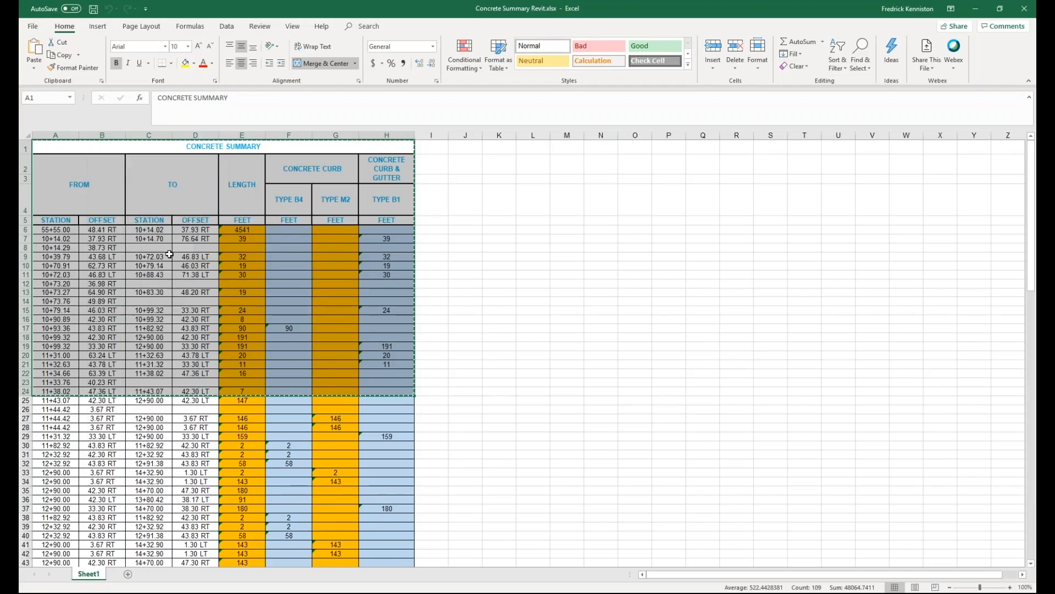
left_click(439, 587)
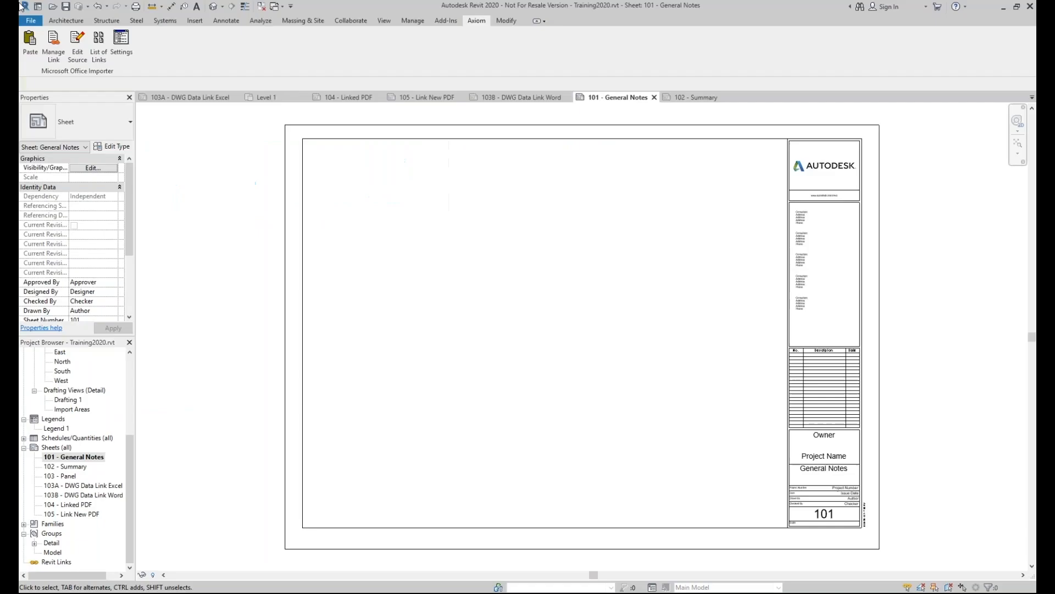
- Paste the Excel table with Microsoft Office Importer at the border's upper-left corner, keeping automatic update when the project opens
left_click(31, 49)
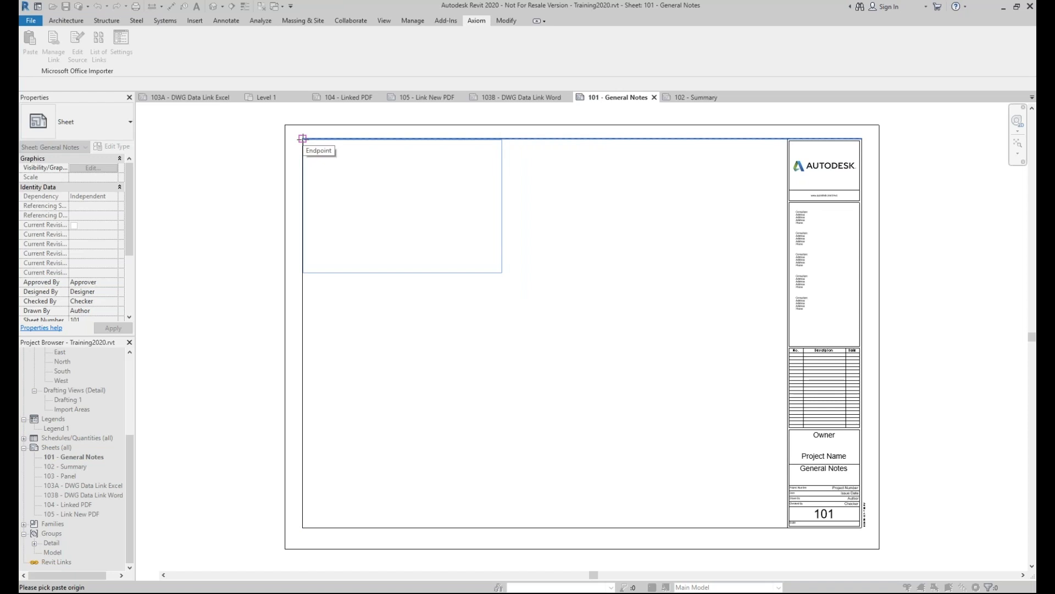
left_click(302, 138)
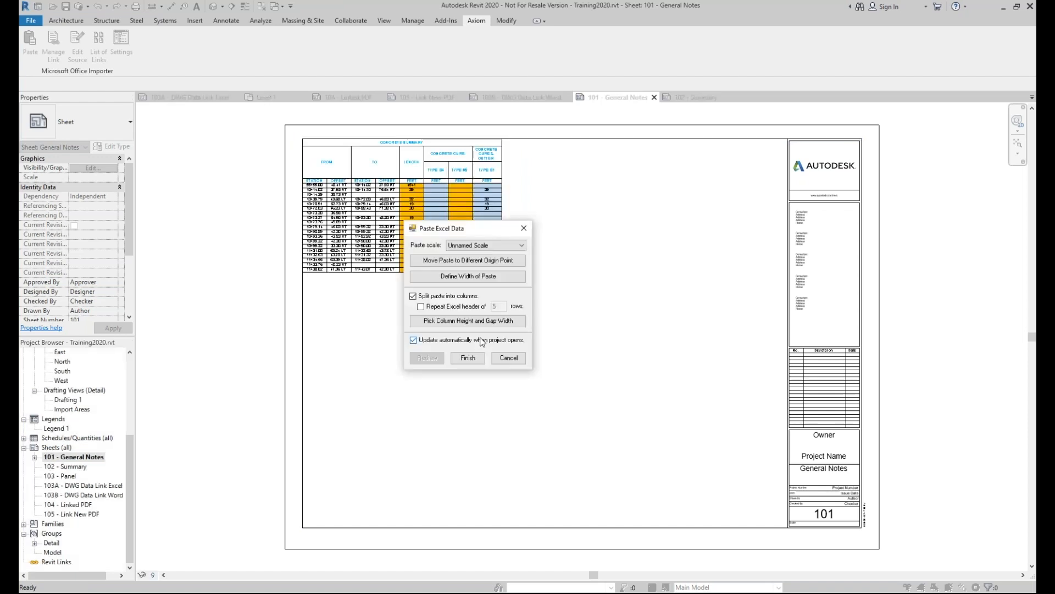
left_click(467, 358)
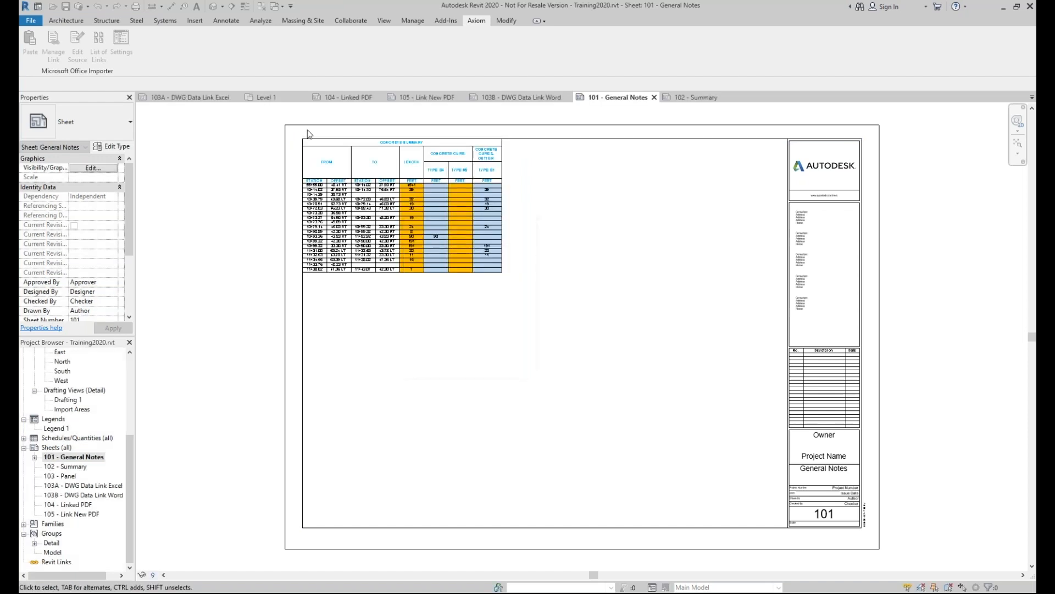
- Review the Microsoft Office Importer pasting options, including Schedules (Fastest) versus Text Notes and Lines for Excel files, and leave them as set
scroll(302, 151, "up", 4)
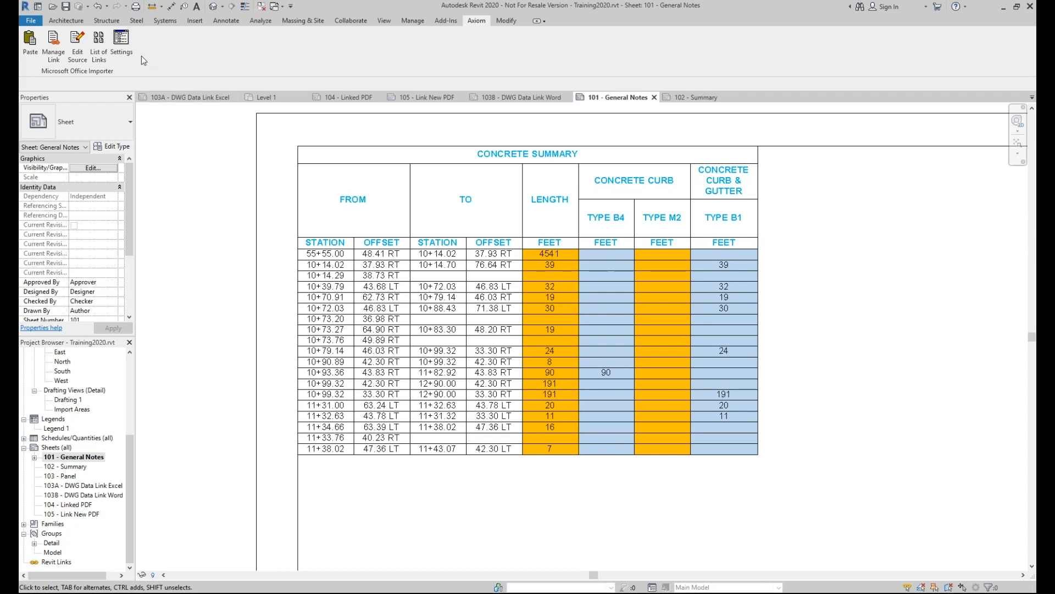
left_click(125, 40)
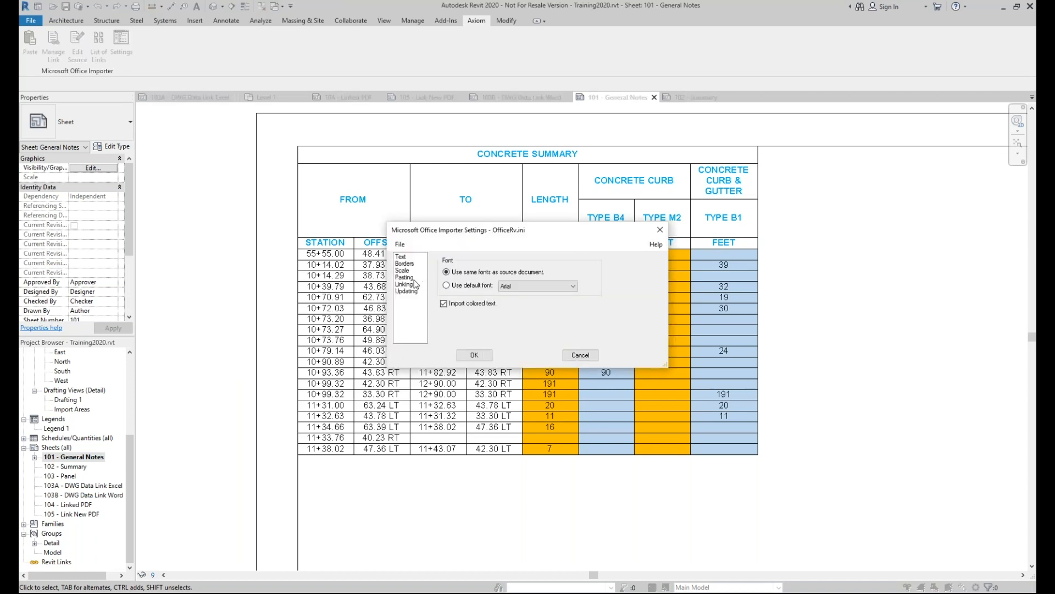
left_click(411, 277)
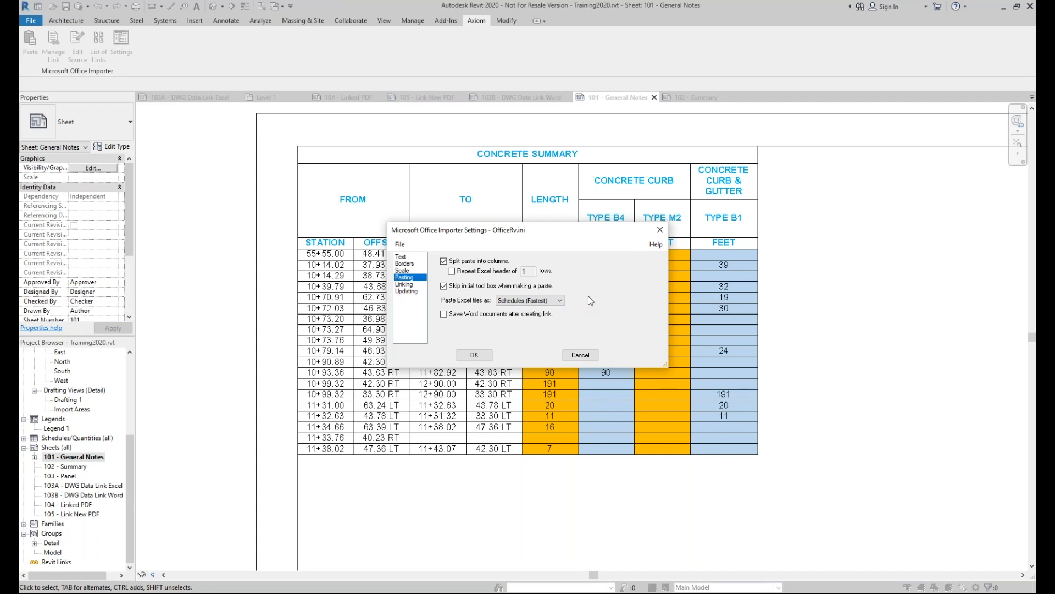
left_click(555, 300)
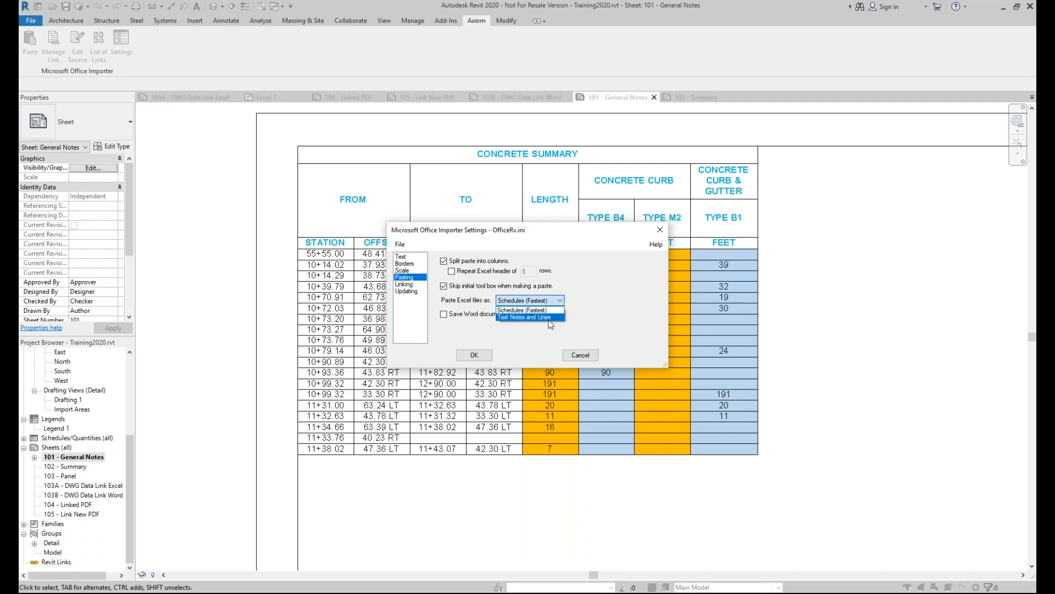
left_click(616, 310)
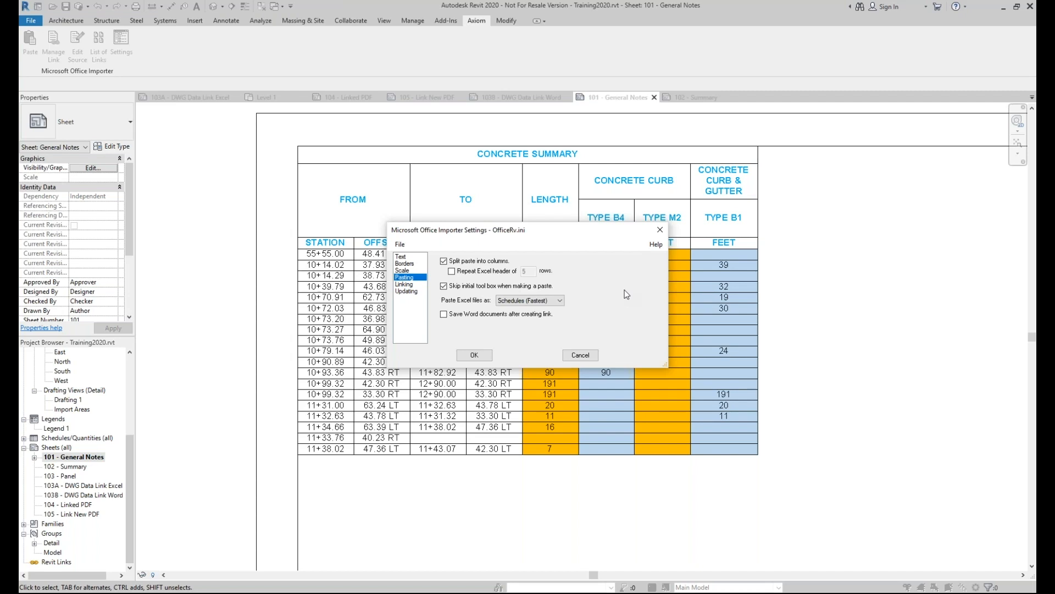
left_click(583, 355)
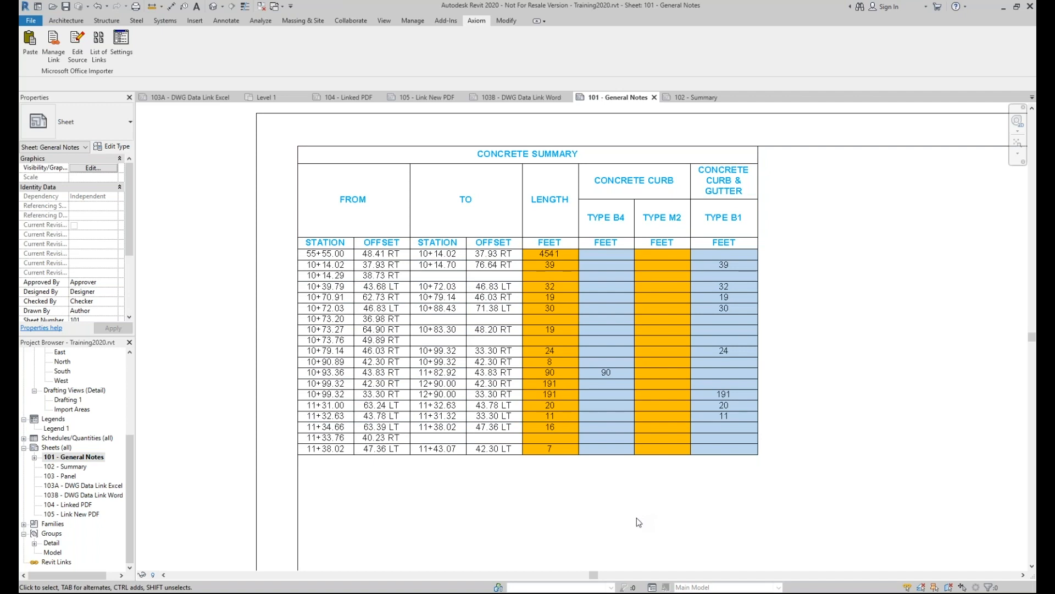
- Open the pasted table's Excel source through its link and recolor the header text in rows 1 to 5 red
left_click(53, 44)
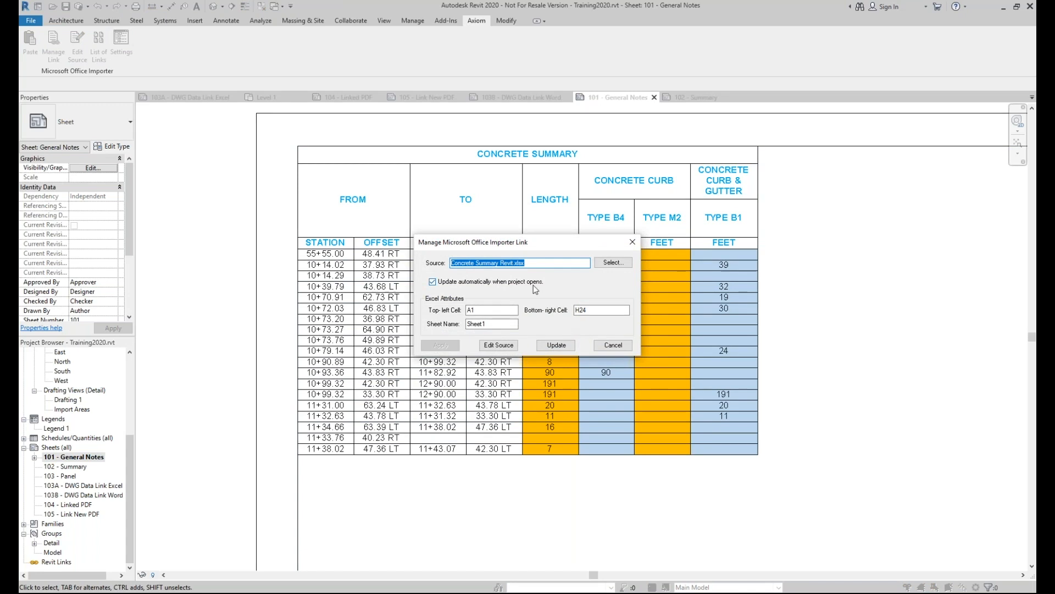
left_click(498, 346)
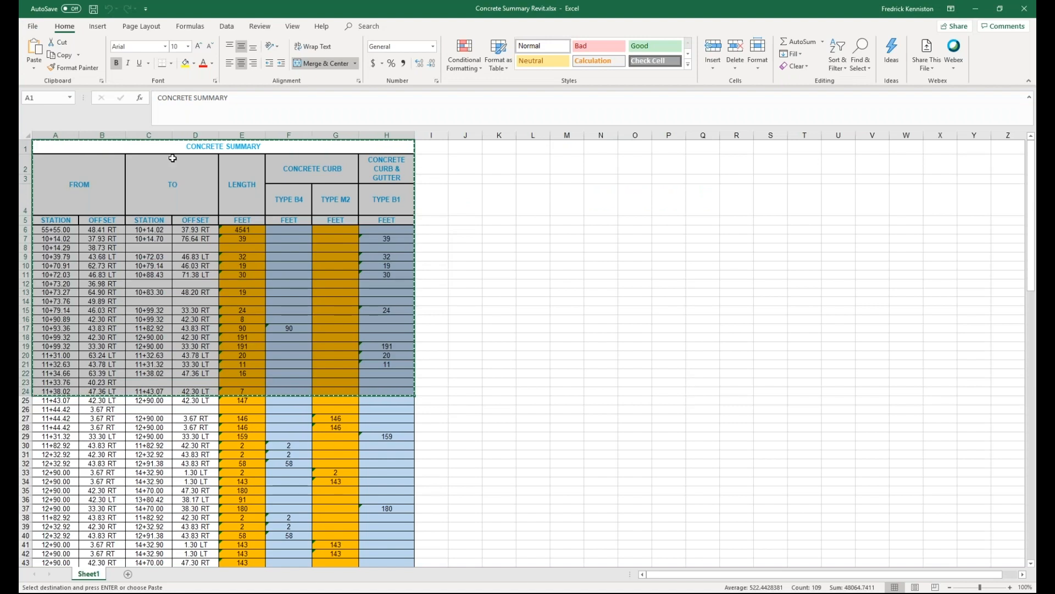
left_click_drag(181, 150, 182, 193)
left_click_drag(170, 152, 170, 223)
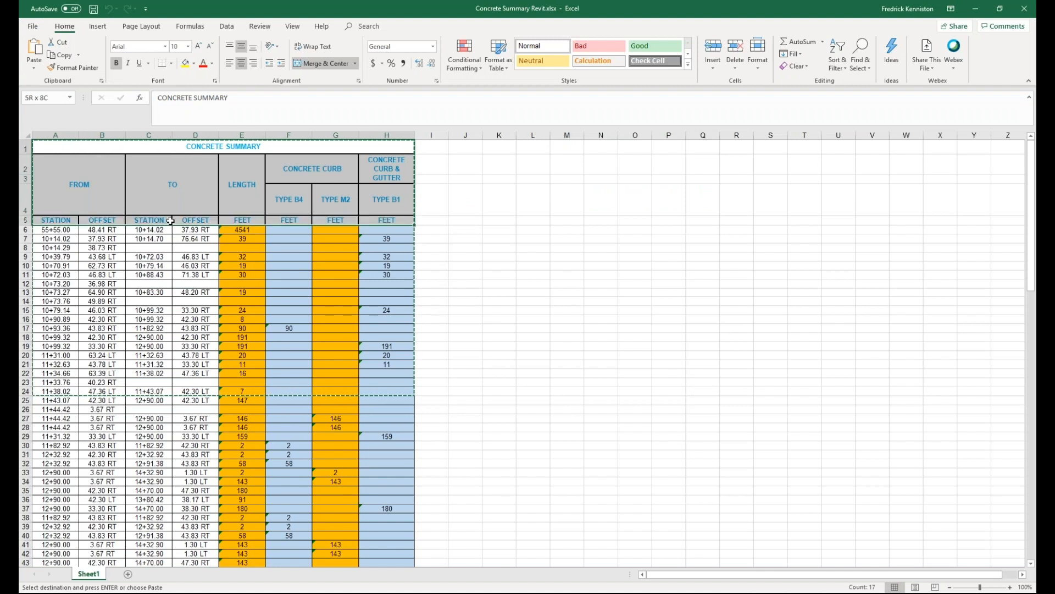
left_click(202, 65)
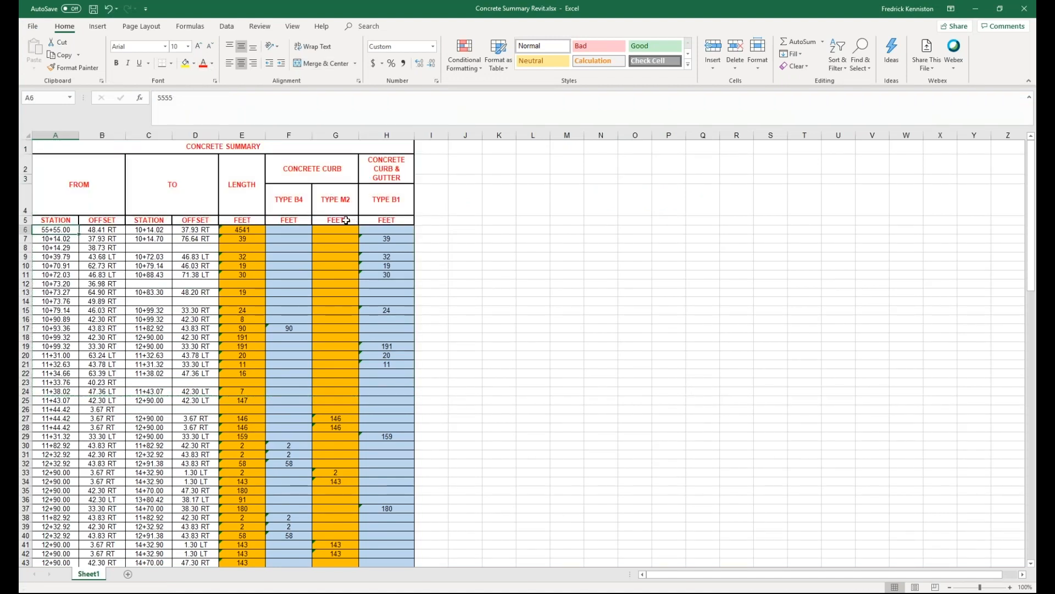
- Enter 777777 in cell A6, the first FROM station, and save the workbook
type("777777")
key("Tab")
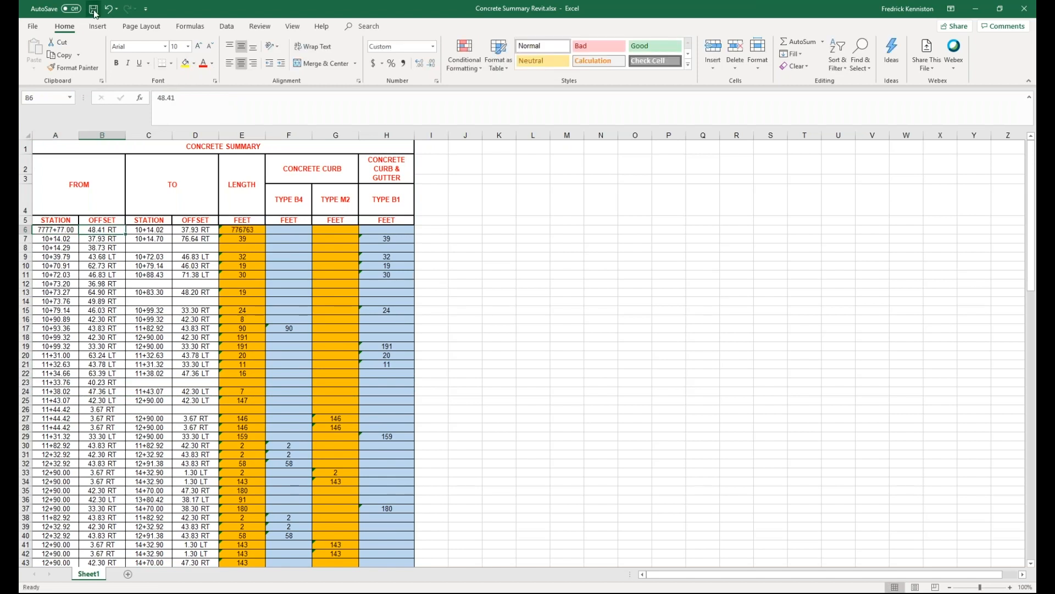
left_click(94, 9)
- Return to the importer link in Revit and update the concrete summary table from the saved workbook
mouse_move(448, 592)
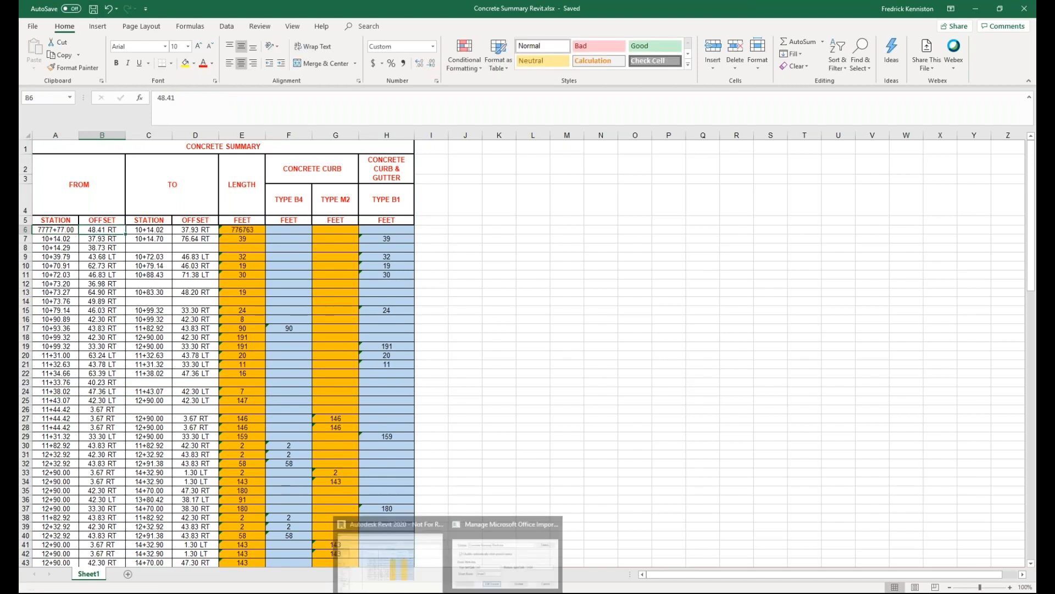
left_click(392, 556)
left_click(502, 551)
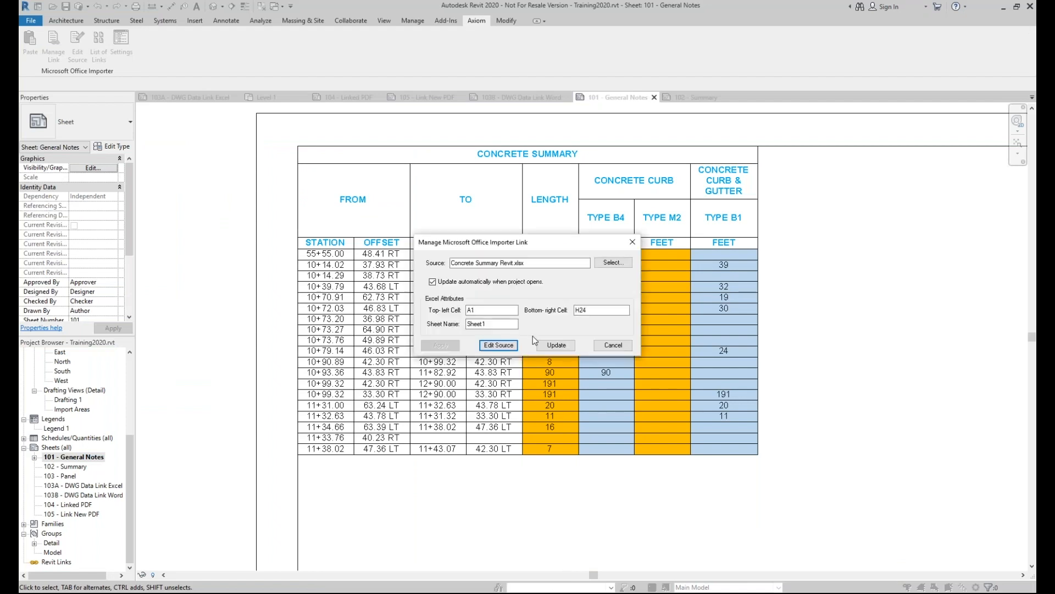
left_click(554, 381)
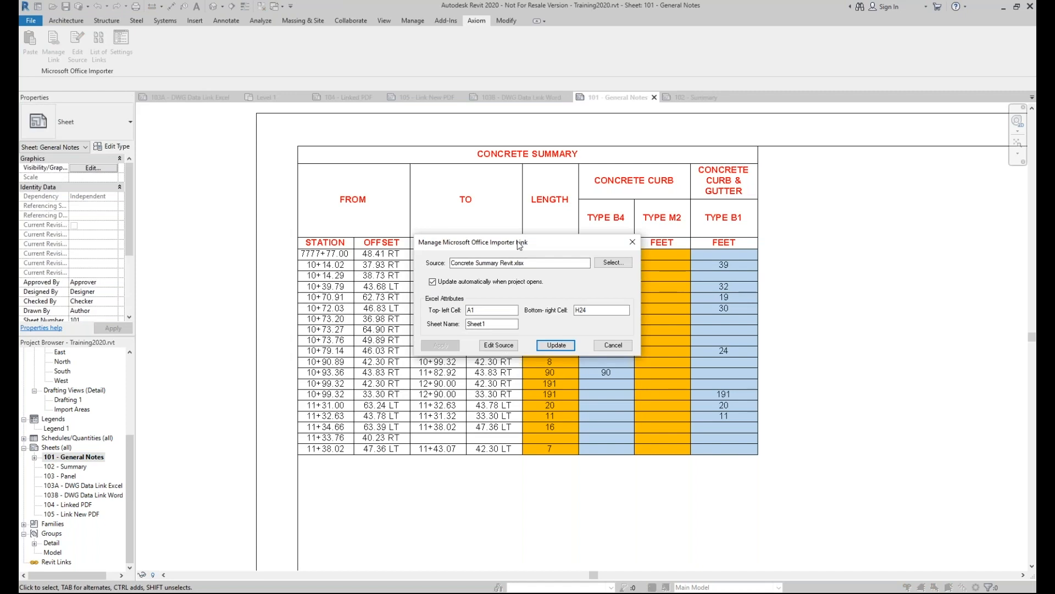
- Review the link's source and cell range, reopen the source workbook, and insert a blank column between the FROM station and offset columns
left_click_drag(538, 264, 448, 258)
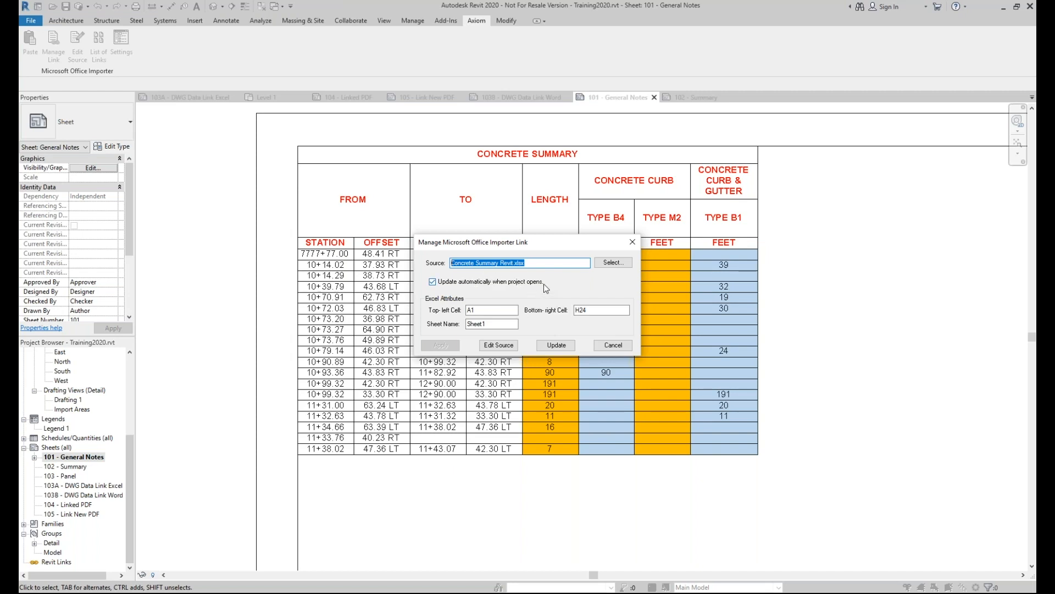
left_click(488, 311)
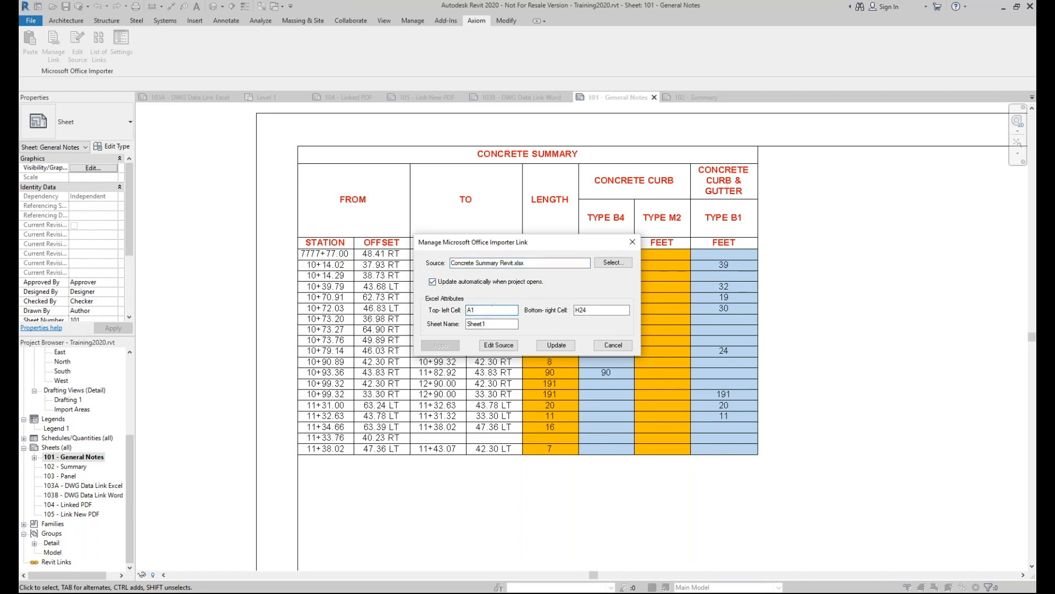
left_click(591, 310)
left_click(507, 346)
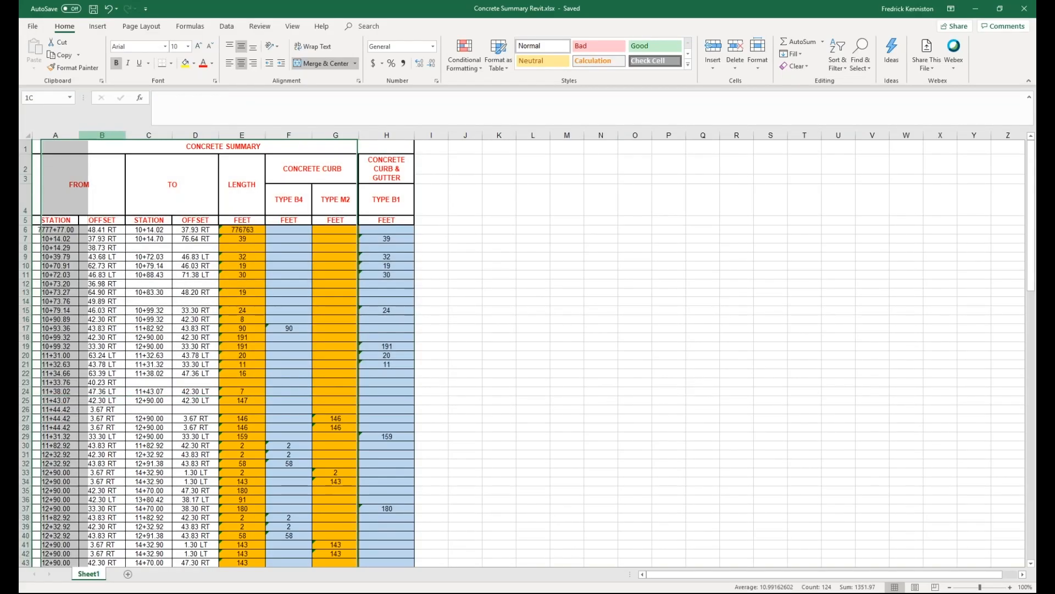
right_click(104, 133)
left_click(168, 210)
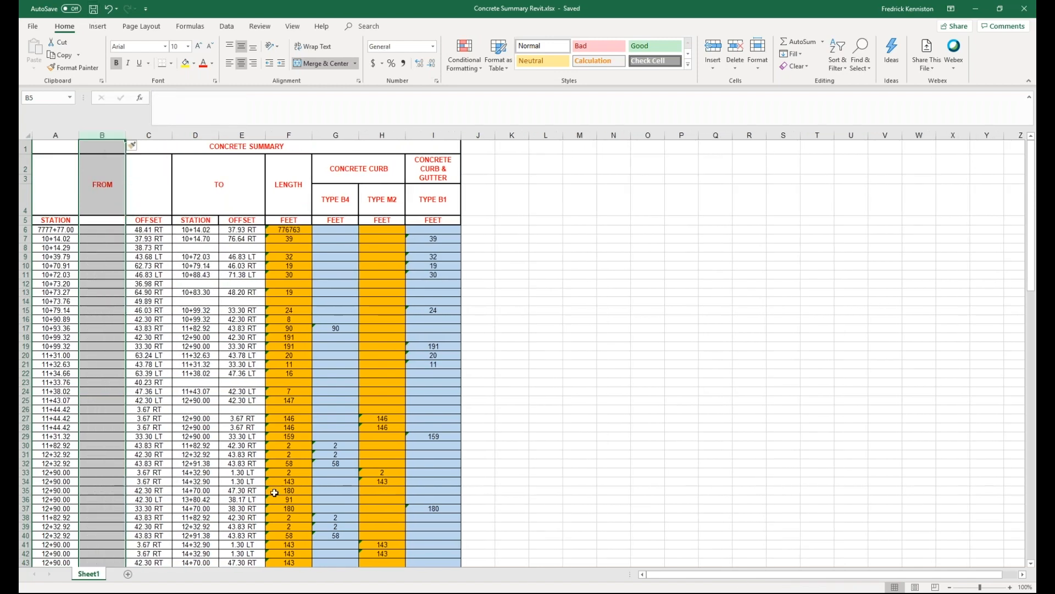
- Go back to Revit's importer link and update the sheet table with the inserted column
left_click(447, 593)
mouse_move(432, 577)
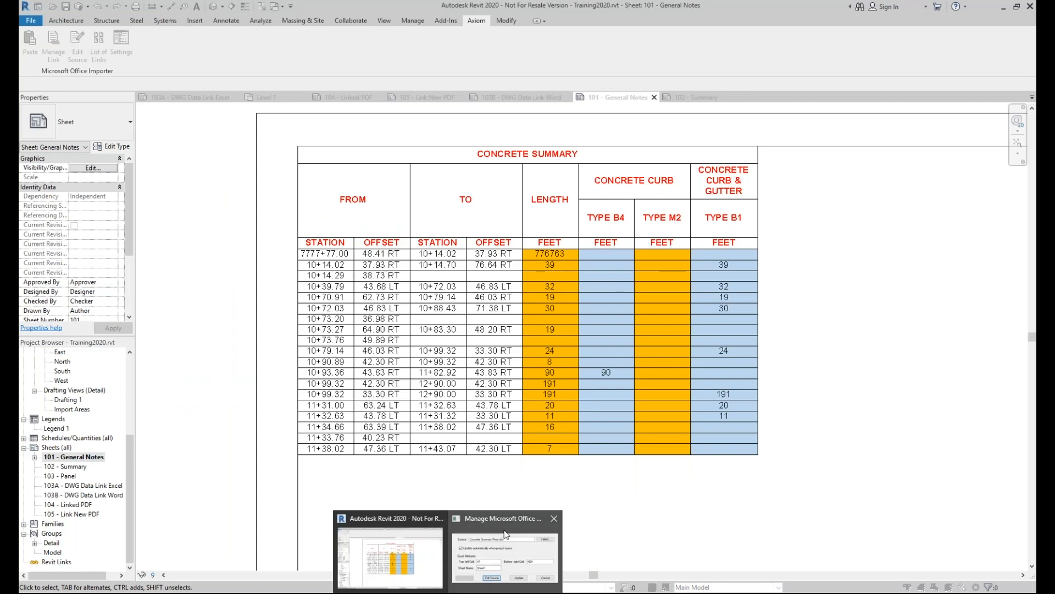
left_click(506, 550)
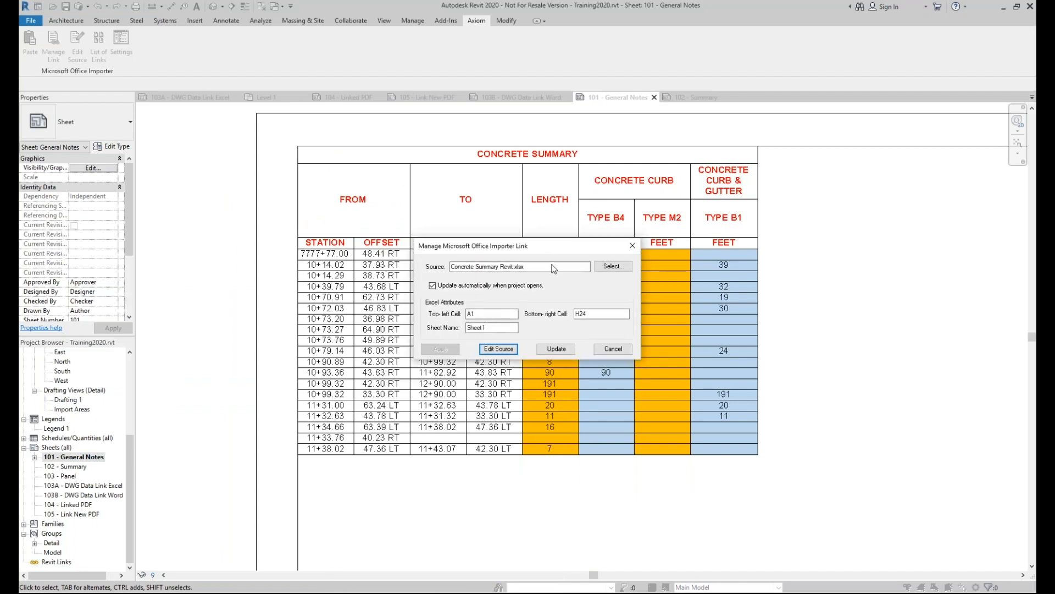
left_click_drag(552, 251, 552, 317)
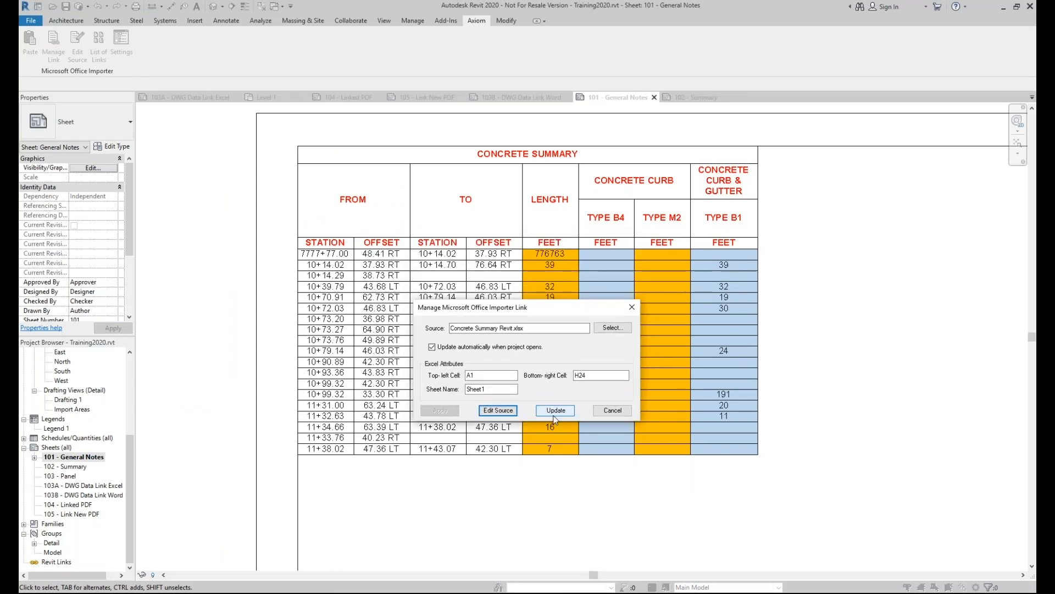
left_click(554, 412)
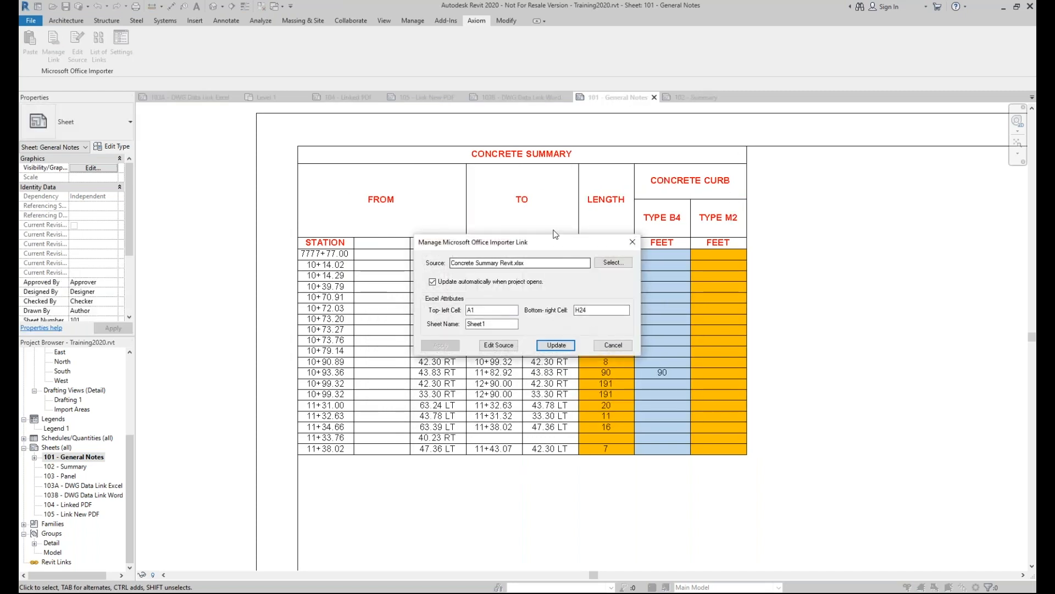
- Extend the link's bottom-right cell to I24, apply the change, and close the link settings
left_click_drag(552, 242, 522, 309)
left_click(550, 378)
key("BackSpace")
type("I")
key("Tab")
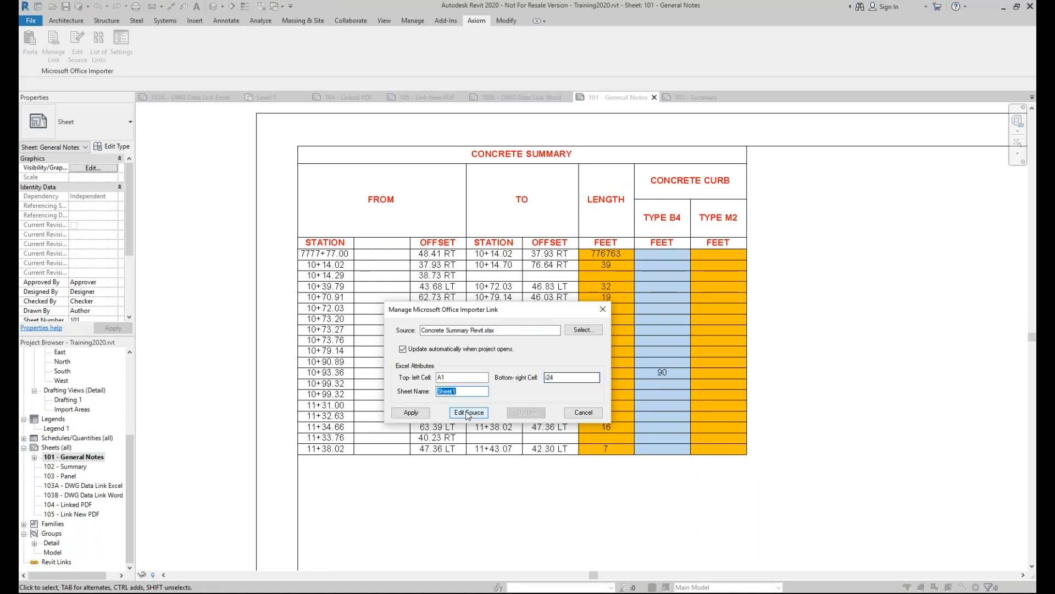
left_click(421, 414)
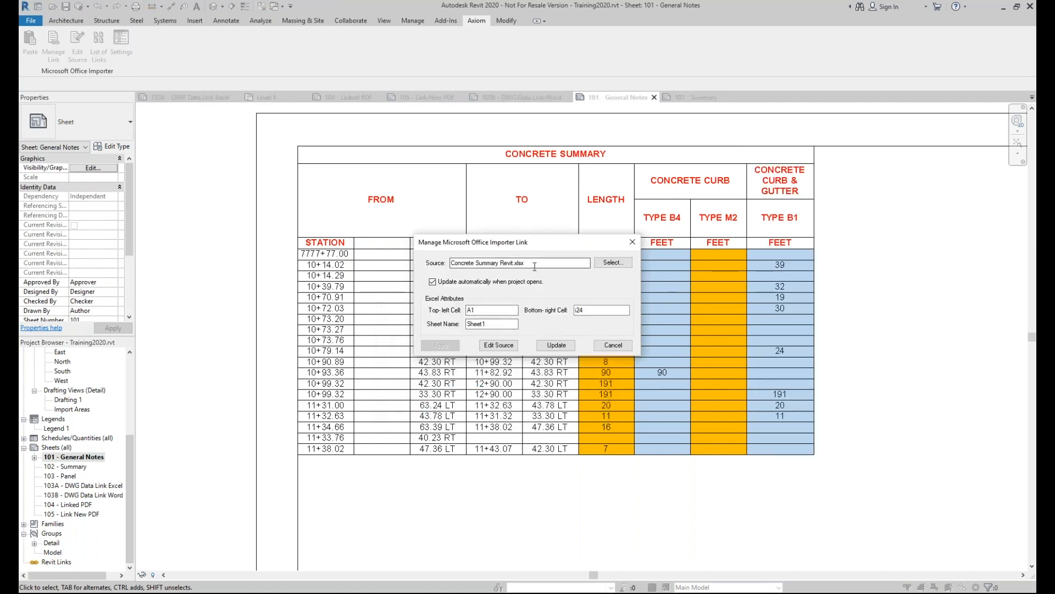
left_click(614, 345)
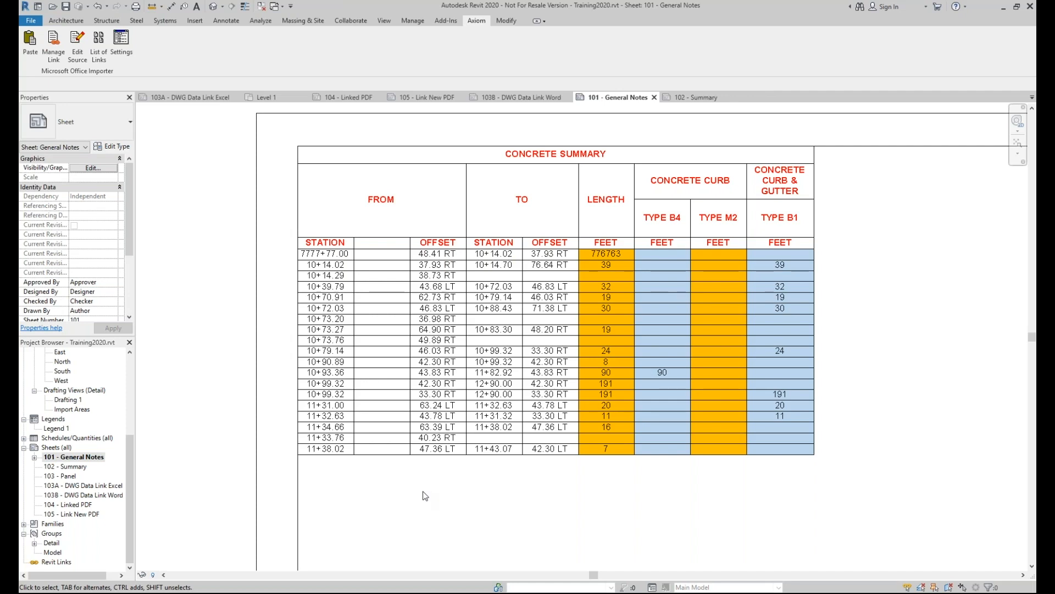
- Open the Drafting 1 view, then undo the column insertion in the Excel workbook and save it
double_click(69, 400)
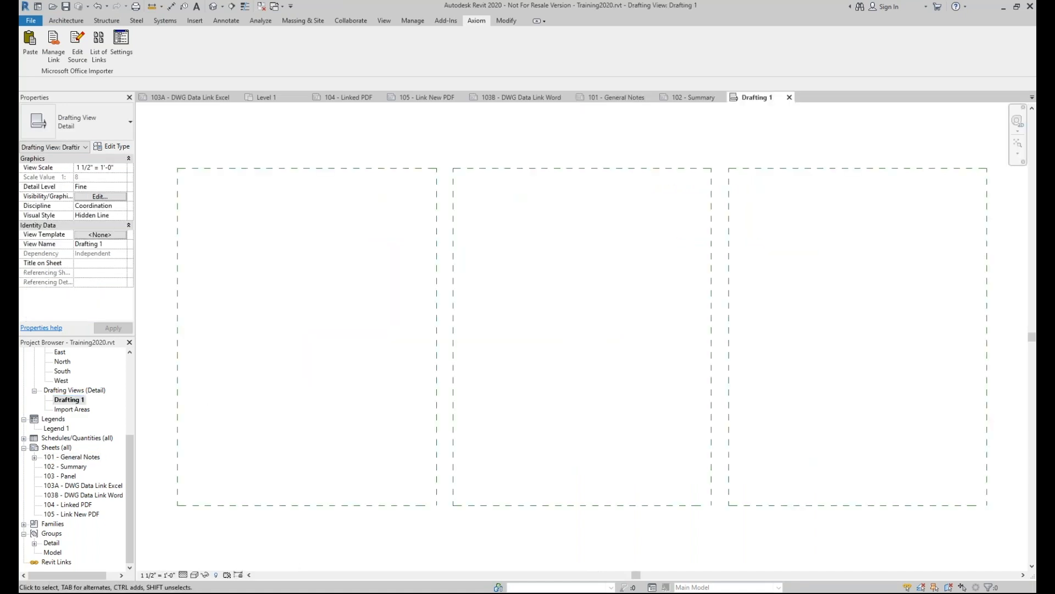
left_click(496, 582)
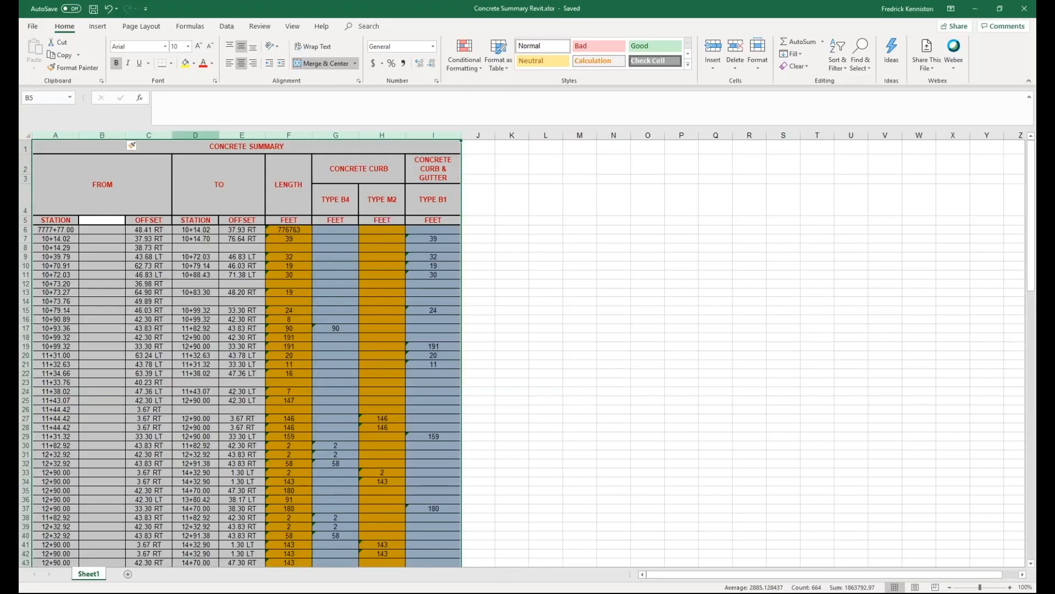
left_click(108, 9)
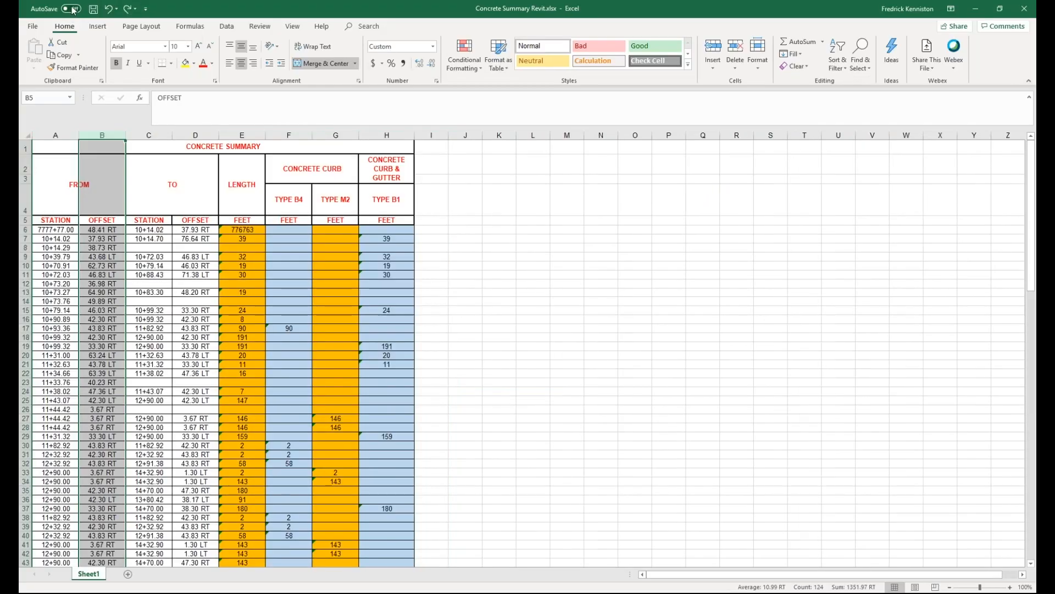
left_click(94, 8)
- Copy range A1:H25 of the concrete summary table in Excel and return to Revit
left_click_drag(61, 150, 110, 400)
right_click(158, 202)
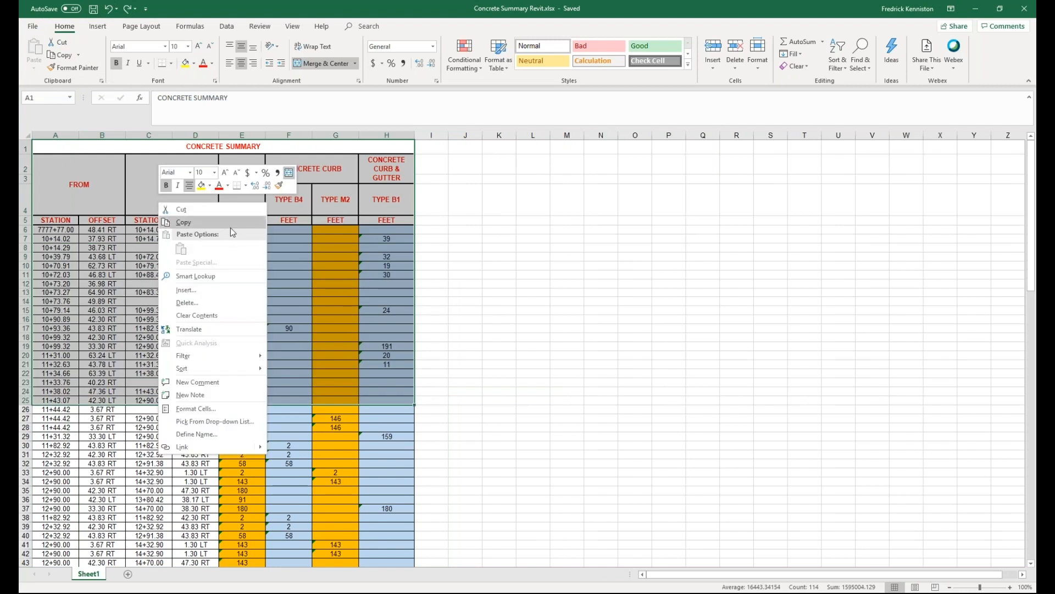
left_click(183, 222)
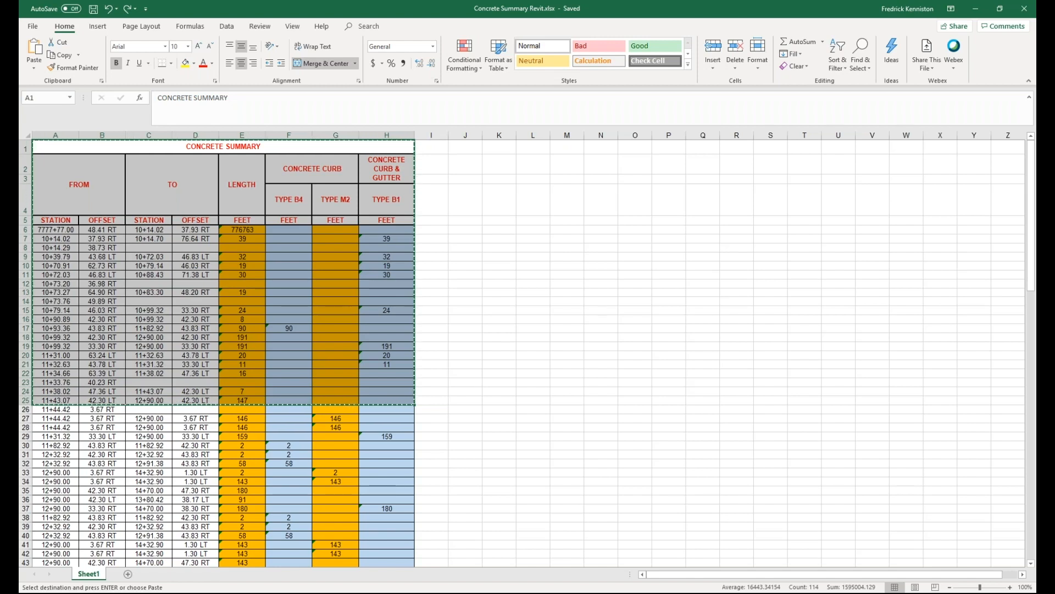
key("alt+Tab")
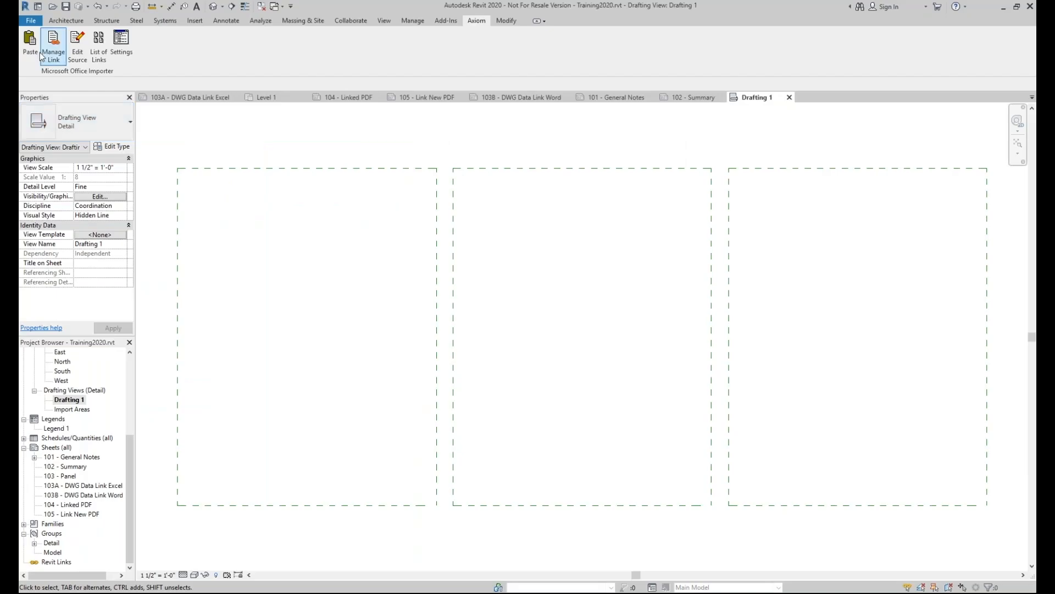
- Paste the table with Microsoft Office Importer at the first dashed frame's upper-left corner in Drafting 1, and select the resulting detail group
left_click(33, 45)
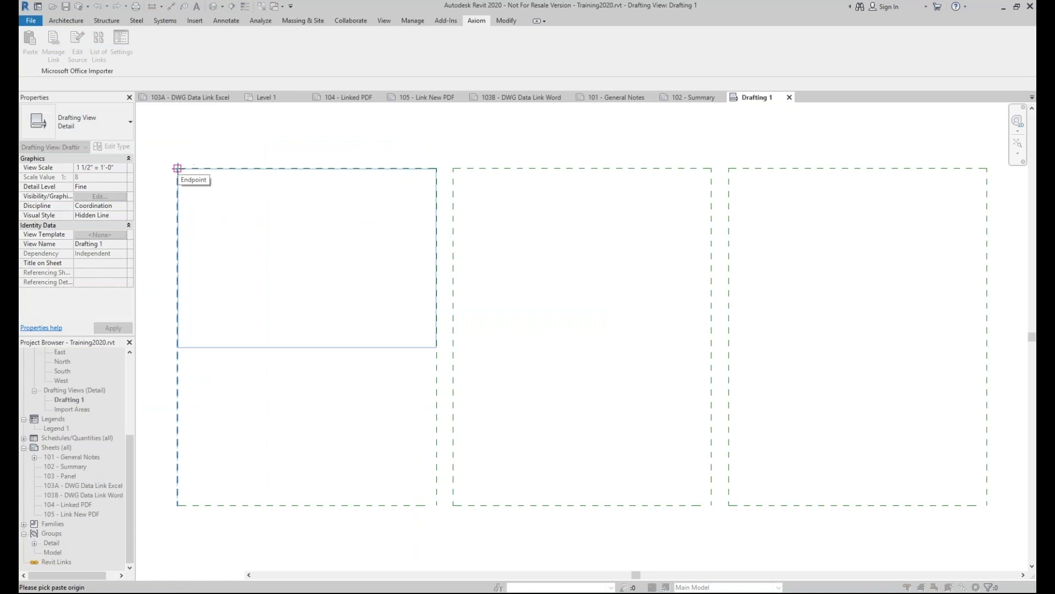
left_click(177, 168)
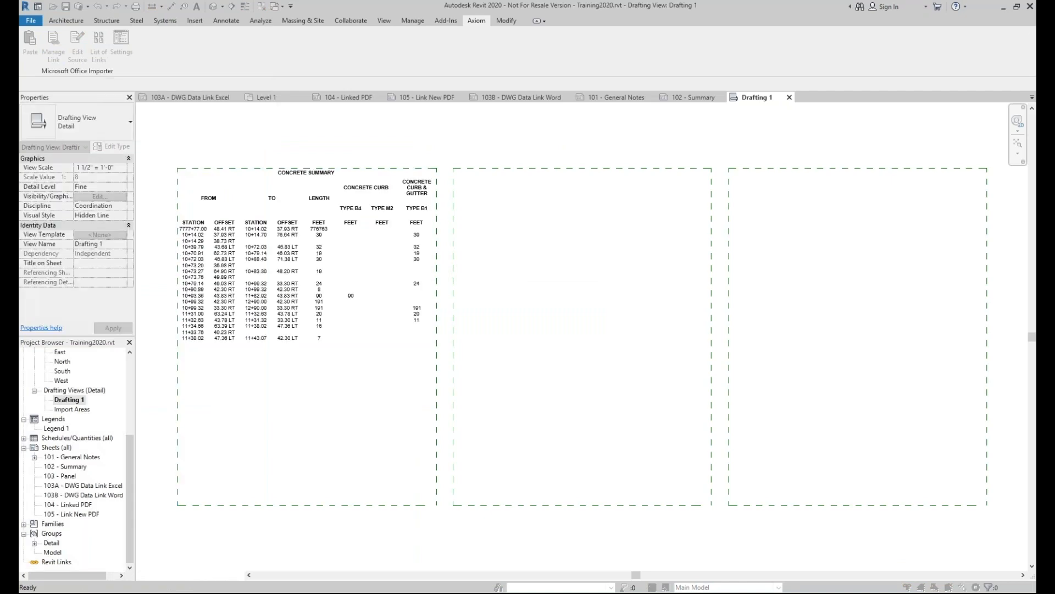
left_click(310, 359)
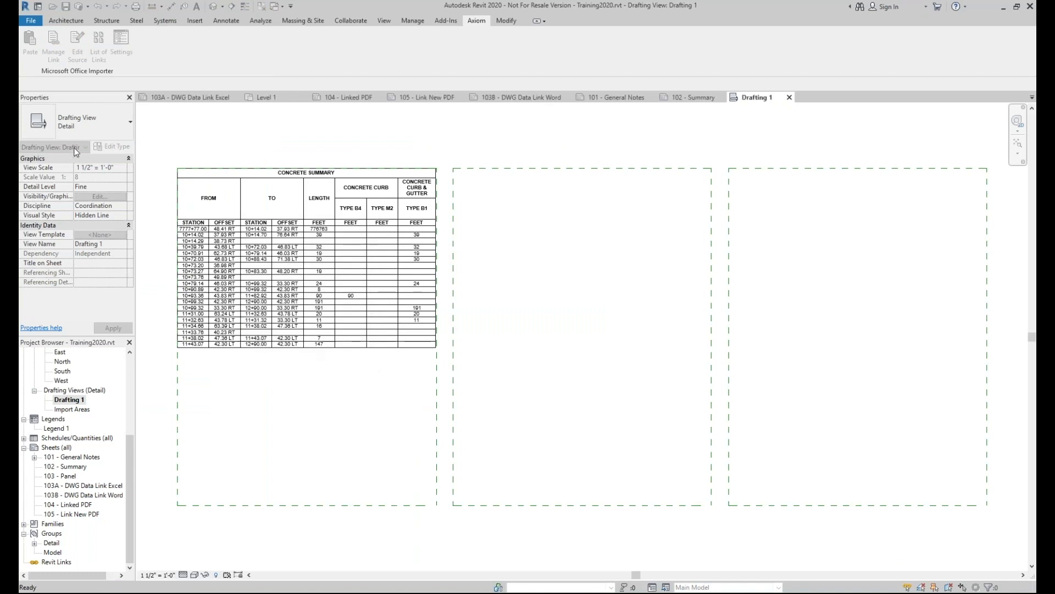
left_click(176, 205)
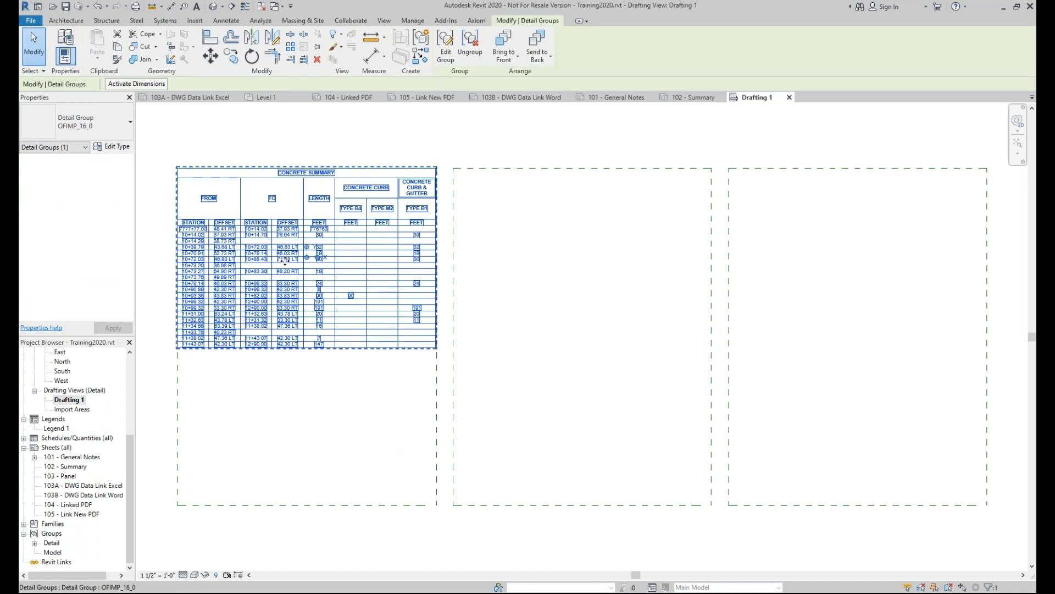
- Open the Legend 1 view and paste the copied Excel table with Microsoft Office Importer at the dashed frame's upper-left corner
left_click(283, 398)
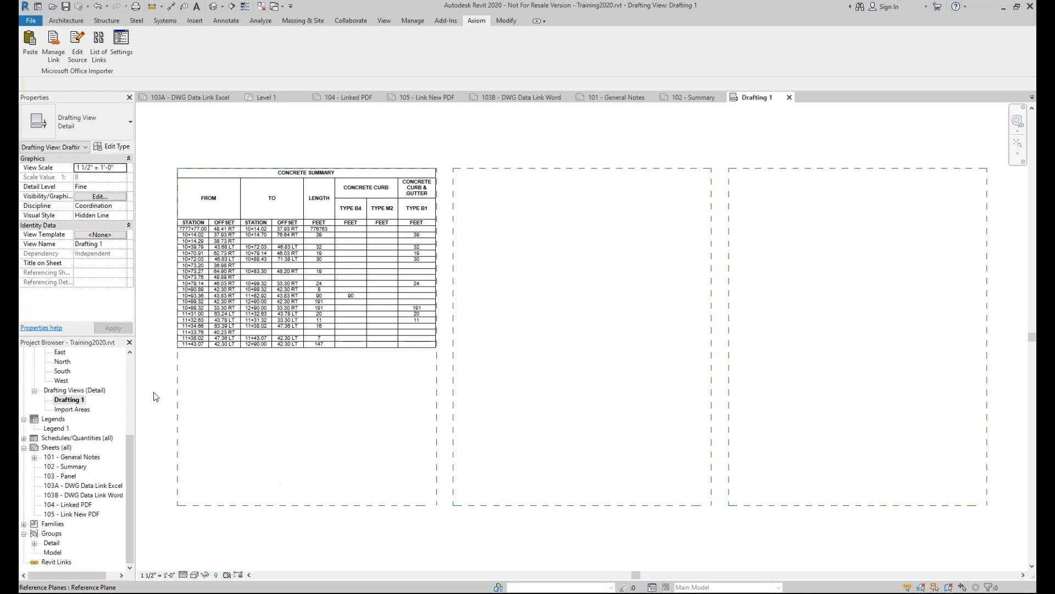
double_click(57, 428)
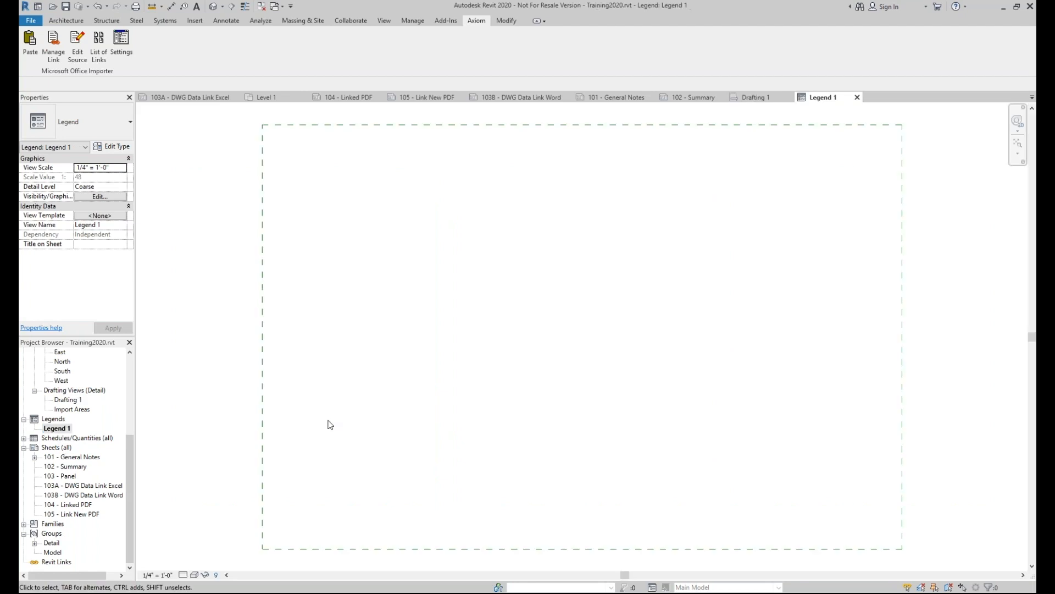
left_click(30, 43)
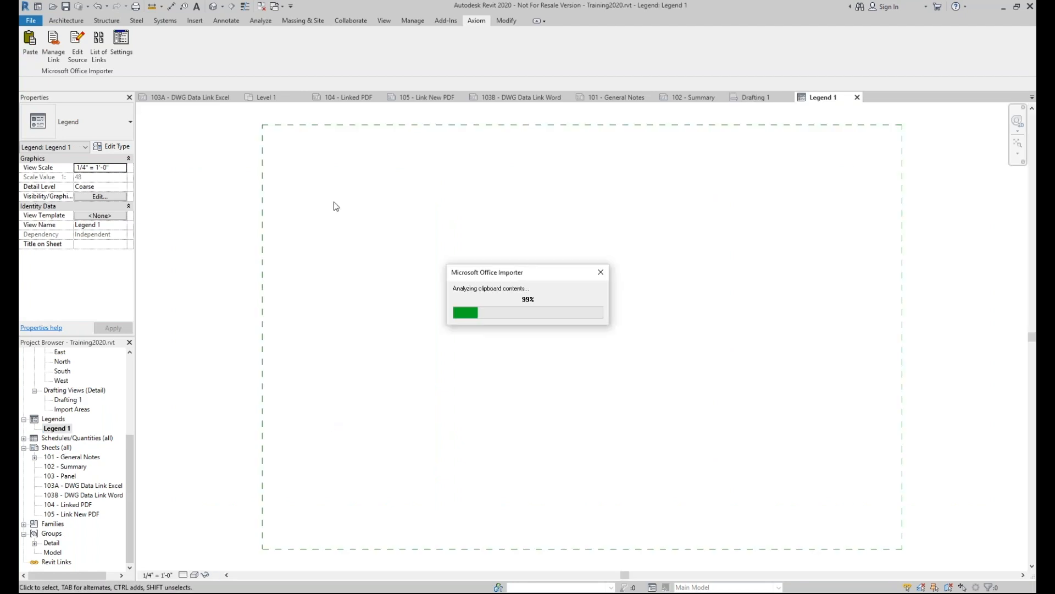
left_click(263, 126)
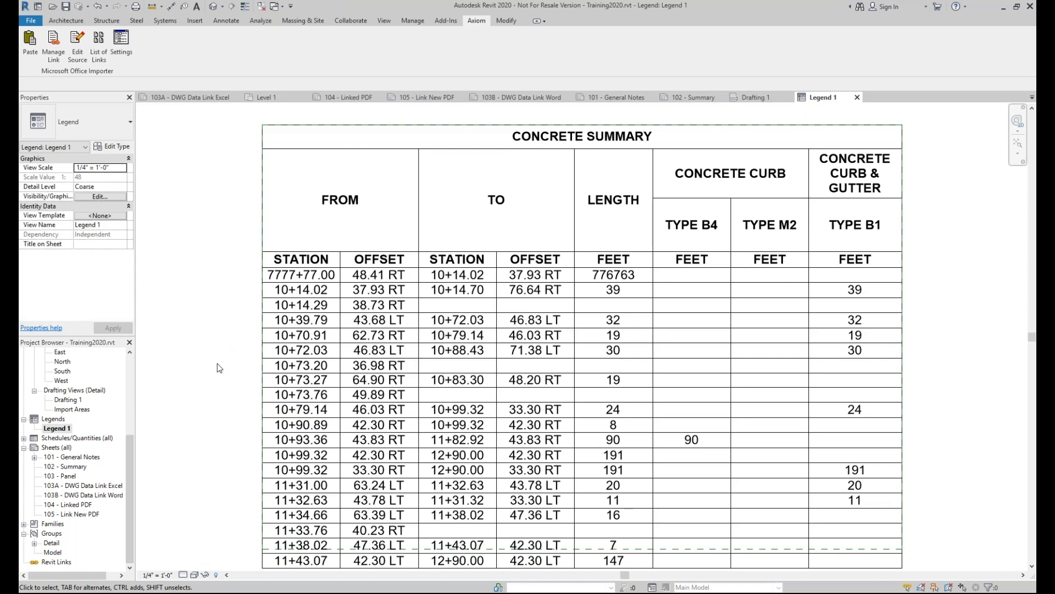
- Check the legend table's link settings and its source workbook in Excel, and return to Revit without changing the link
left_click(53, 44)
left_click(498, 345)
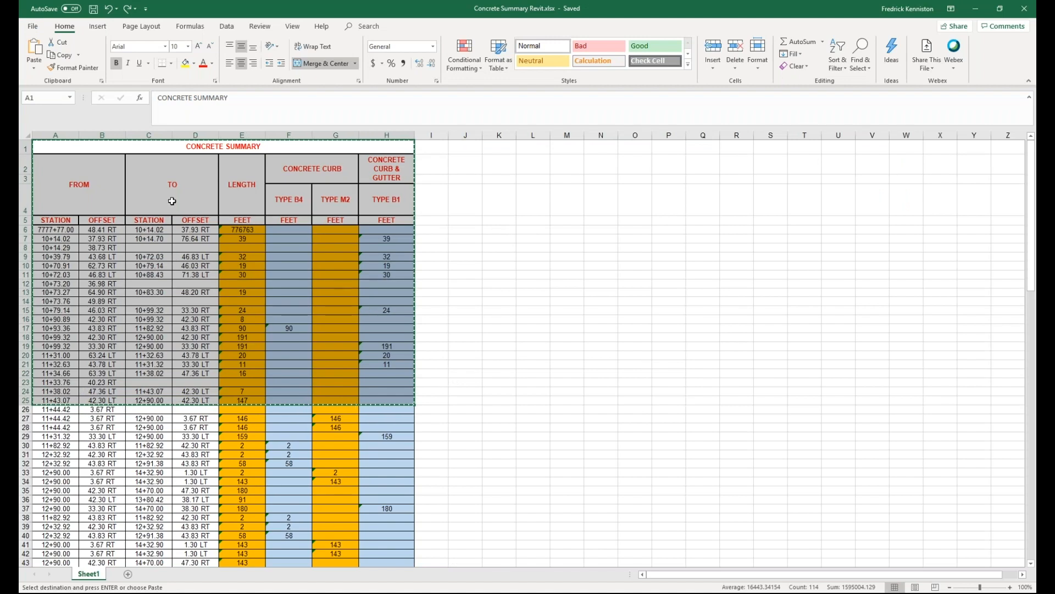
left_click(976, 8)
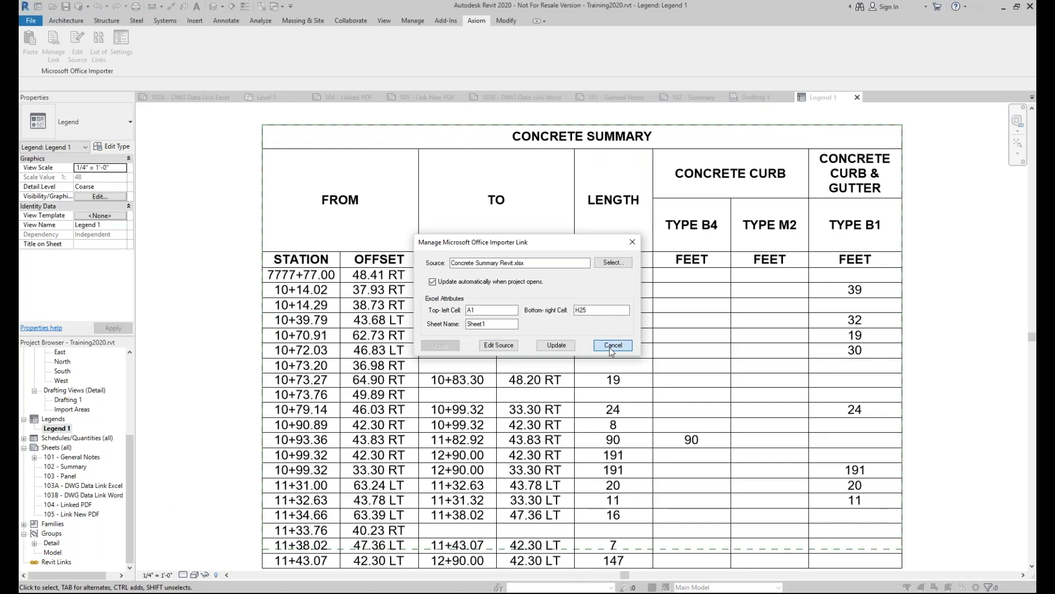
left_click(609, 347)
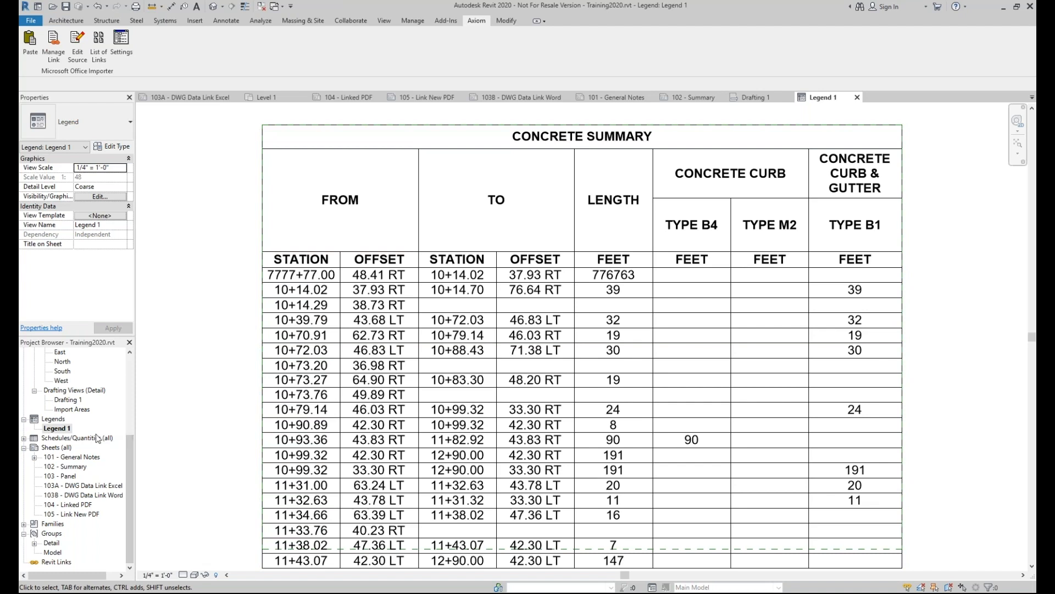
- Open the Import Areas drafting view and bring up the list of Microsoft Office Importer links in the project
double_click(81, 411)
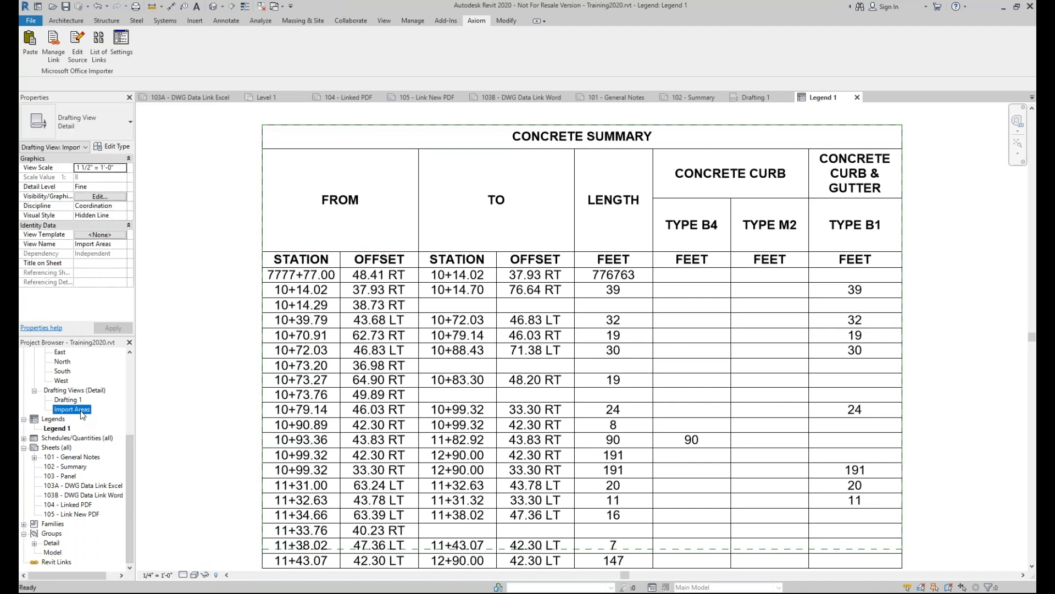
scroll(160, 198, "up", 5)
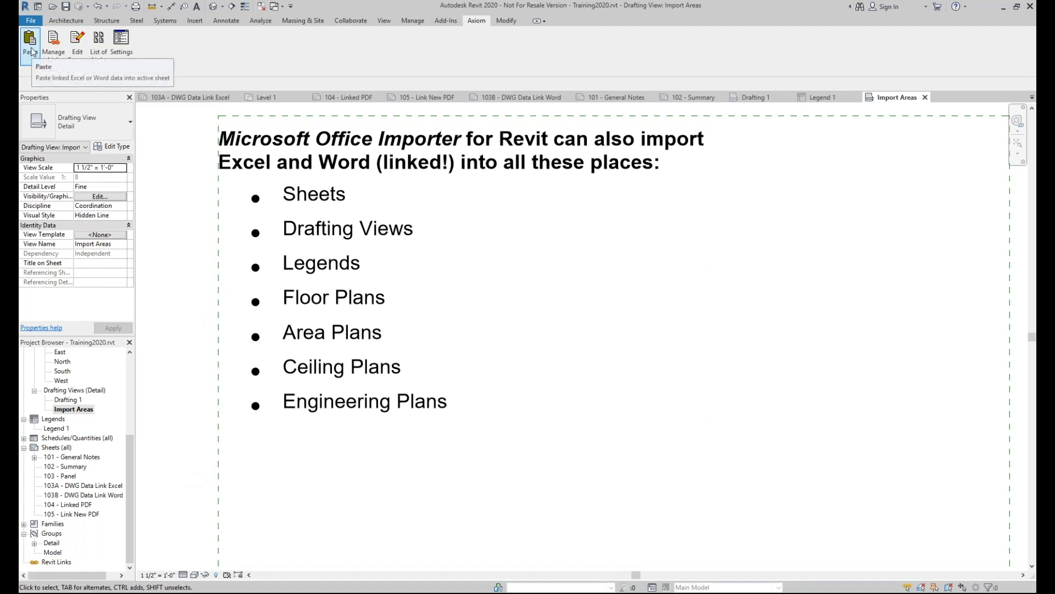
left_click(99, 45)
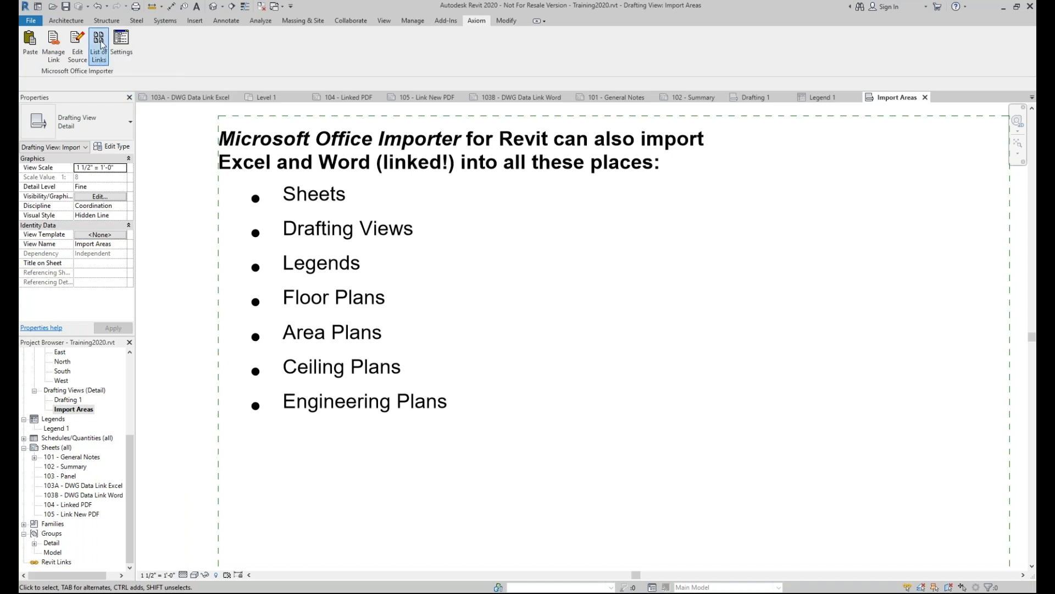
left_click_drag(321, 118, 527, 229)
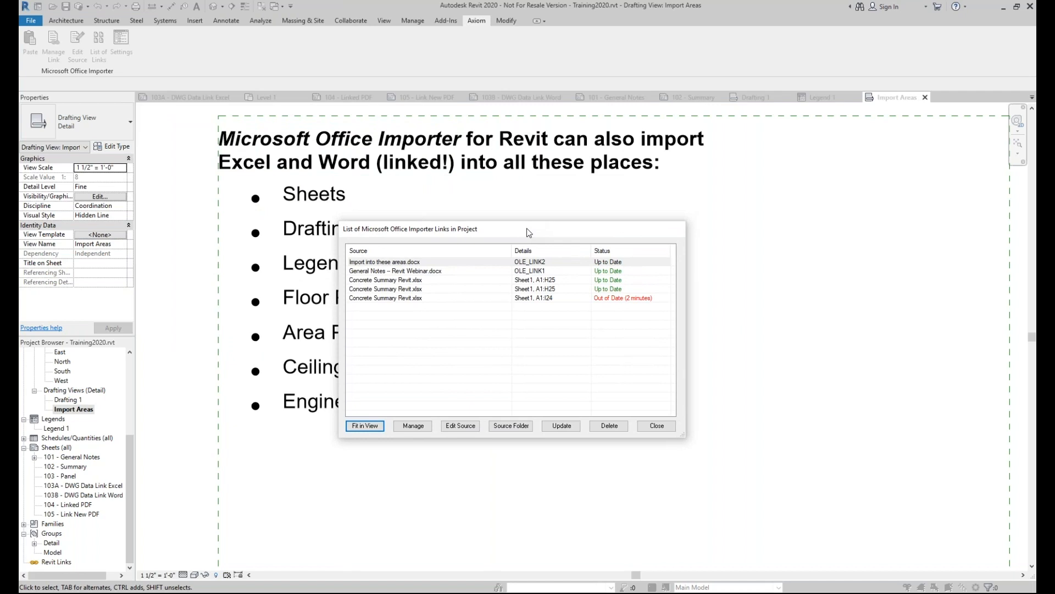
- Locate the A1:I24 Concrete Summary link on its sheet, reposition and enlarge the link list, and check that link's settings
left_click(416, 298)
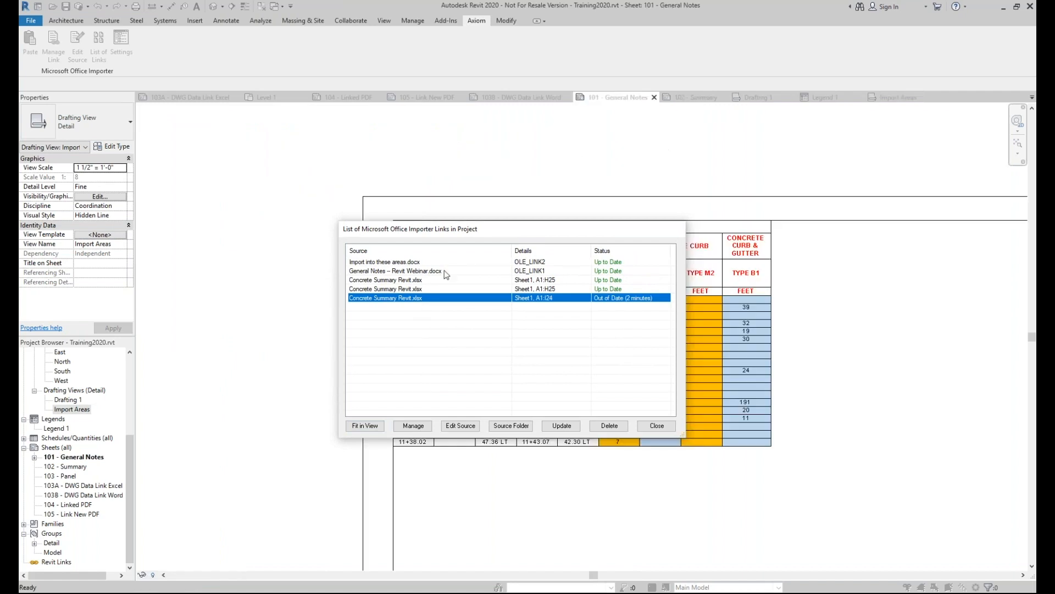
left_click_drag(503, 220, 504, 326)
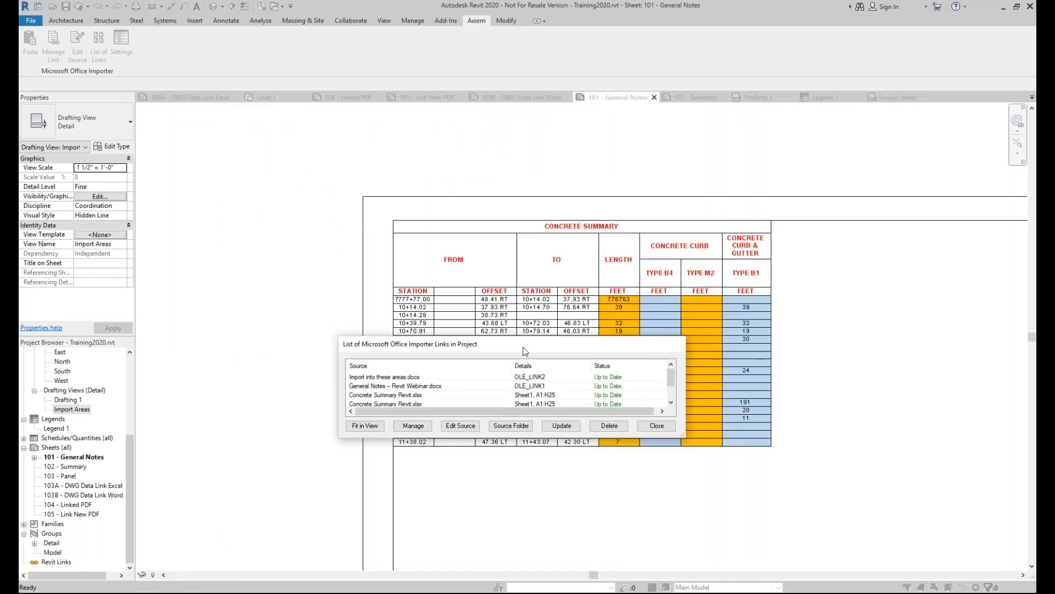
left_click_drag(511, 343, 521, 367)
left_click_drag(693, 458, 702, 524)
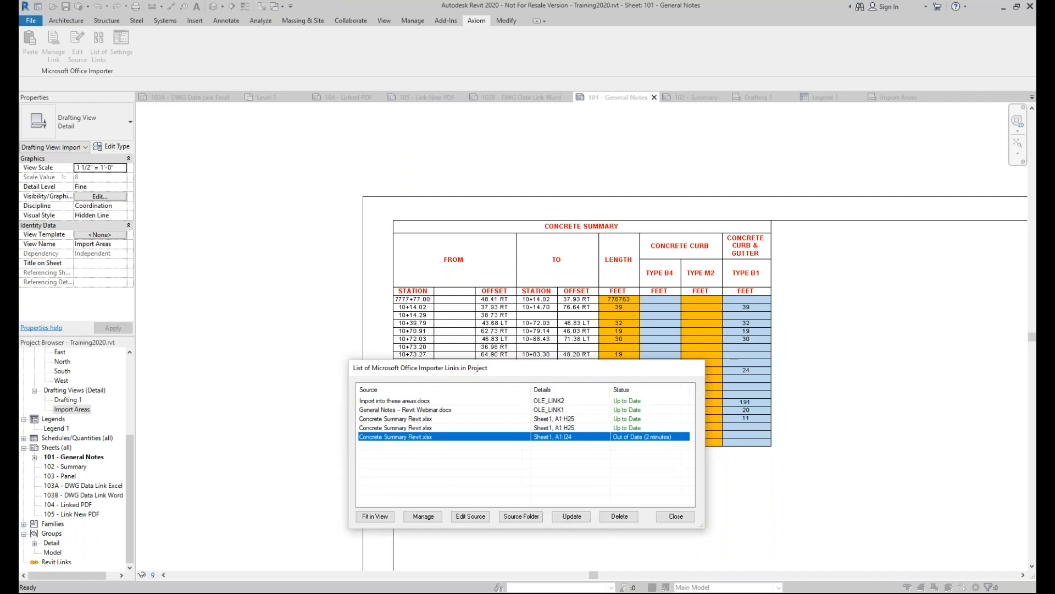
left_click(423, 516)
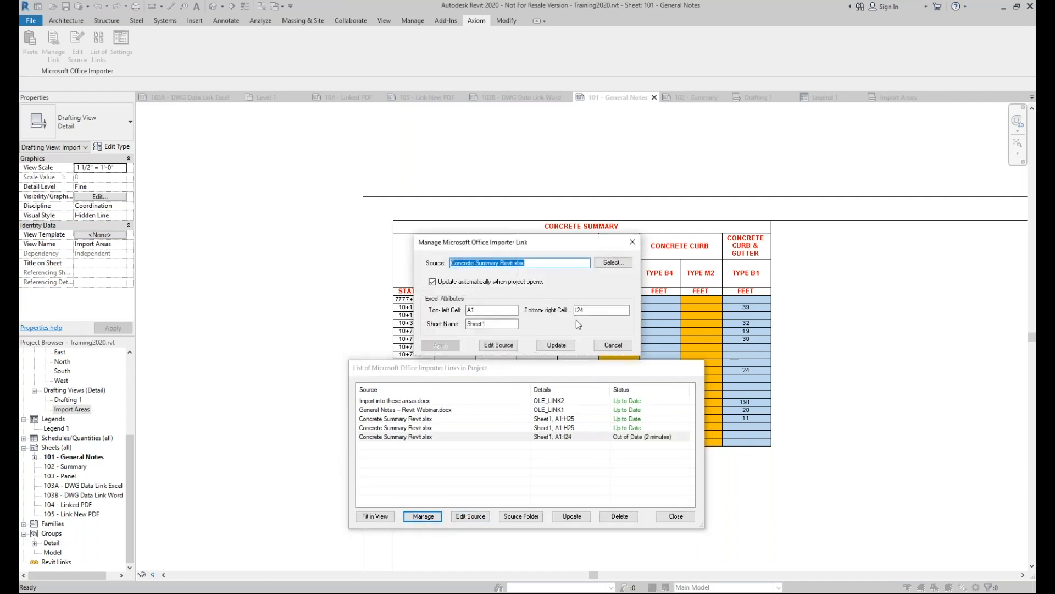
left_click(616, 346)
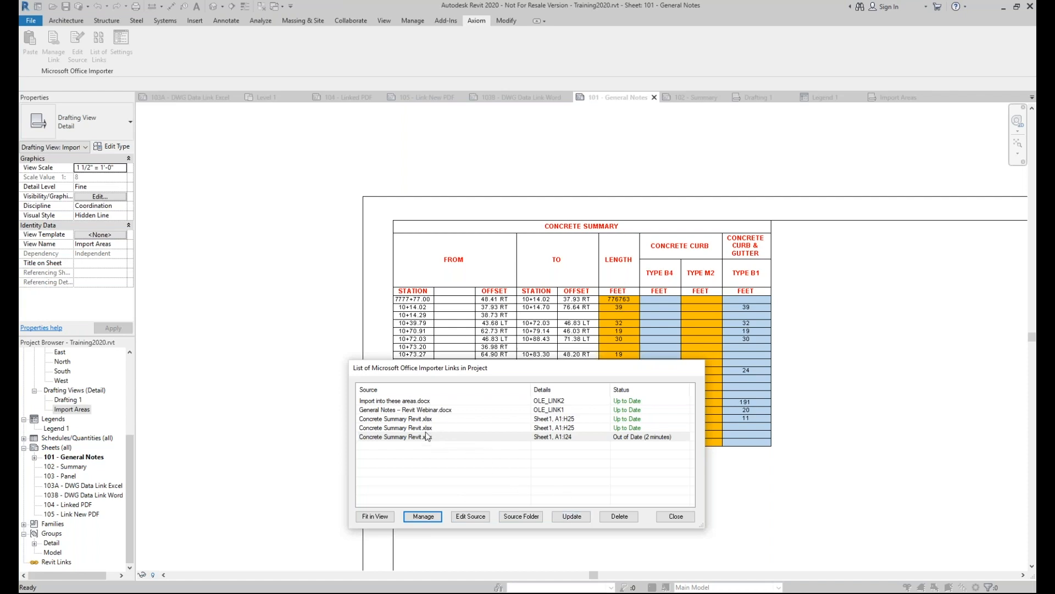
- Delete the three Concrete Summary Revit.xlsx links and the General Notes – Revit Webinar.docx link together, and close the link list
left_click_drag(426, 431, 424, 421)
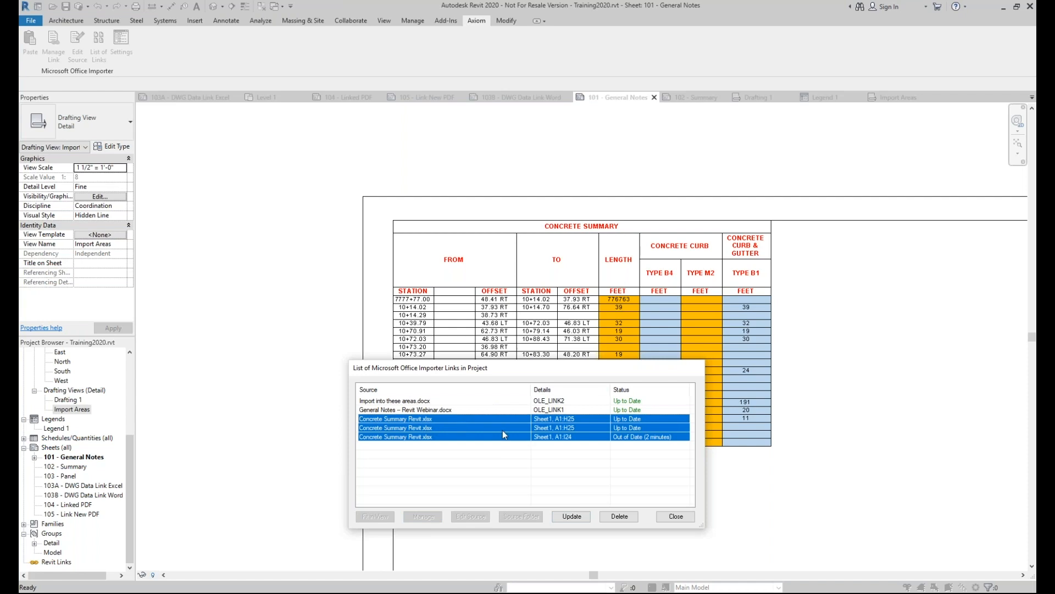
left_click(444, 410, "ctrl")
left_click(620, 516)
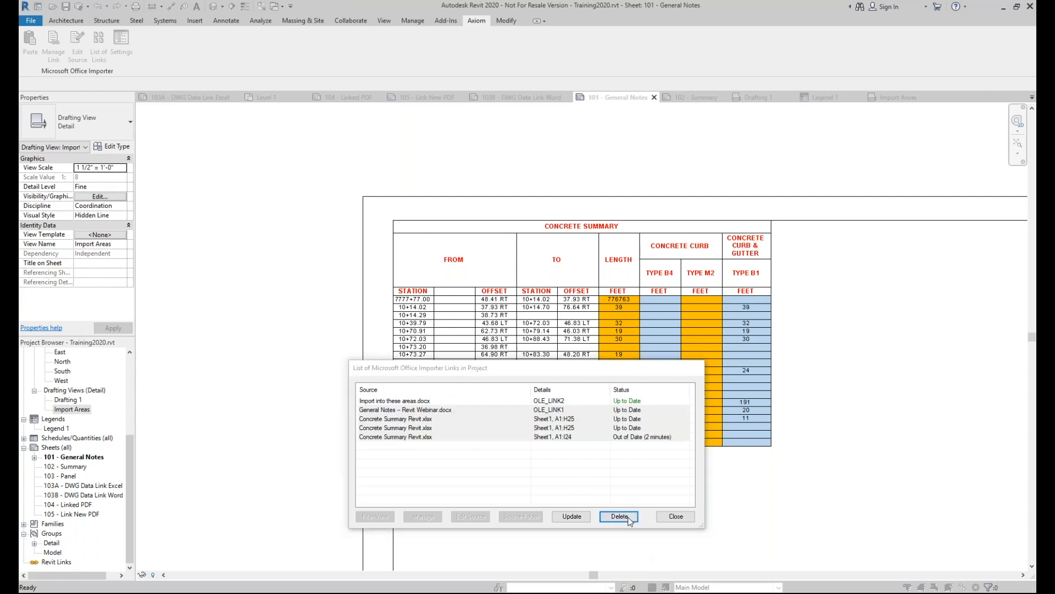
left_click(560, 474)
left_click(677, 516)
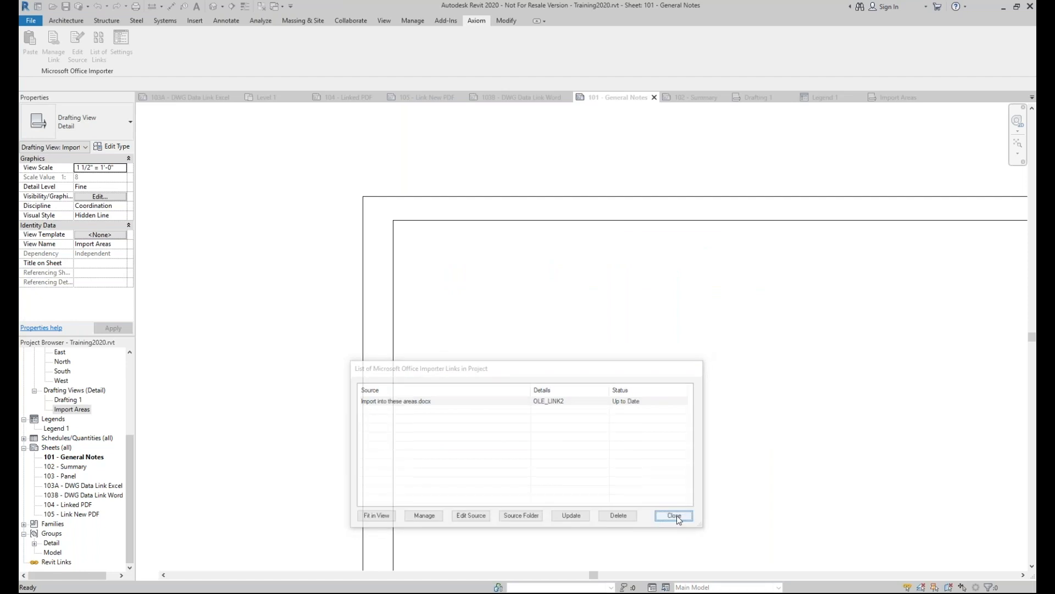
- In the importer's pasting settings, keep Split paste into columns on and Repeat Excel header off, and save and accept the settings
left_click(1018, 144)
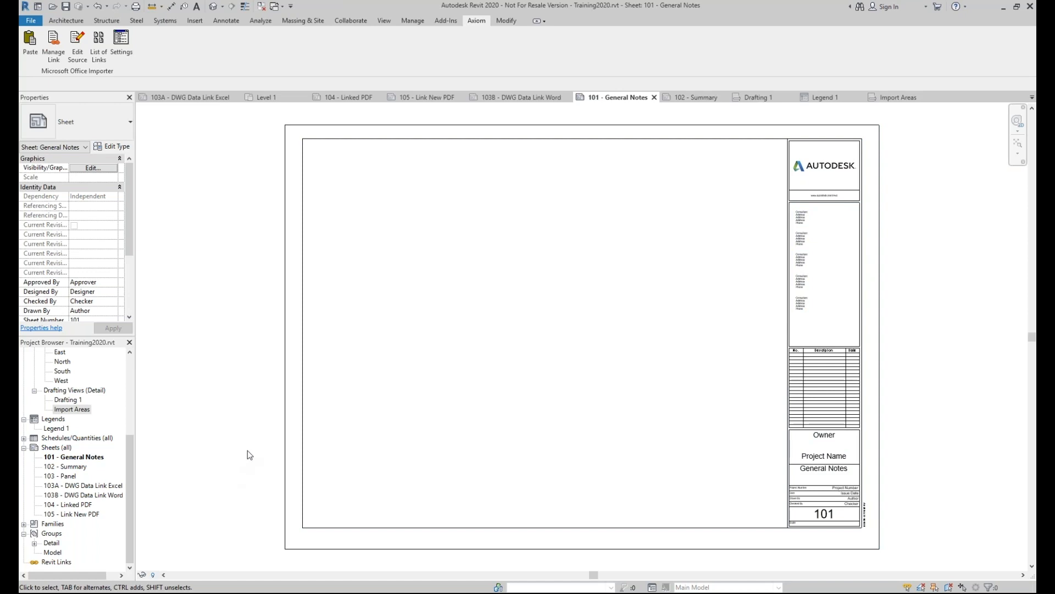
left_click(121, 41)
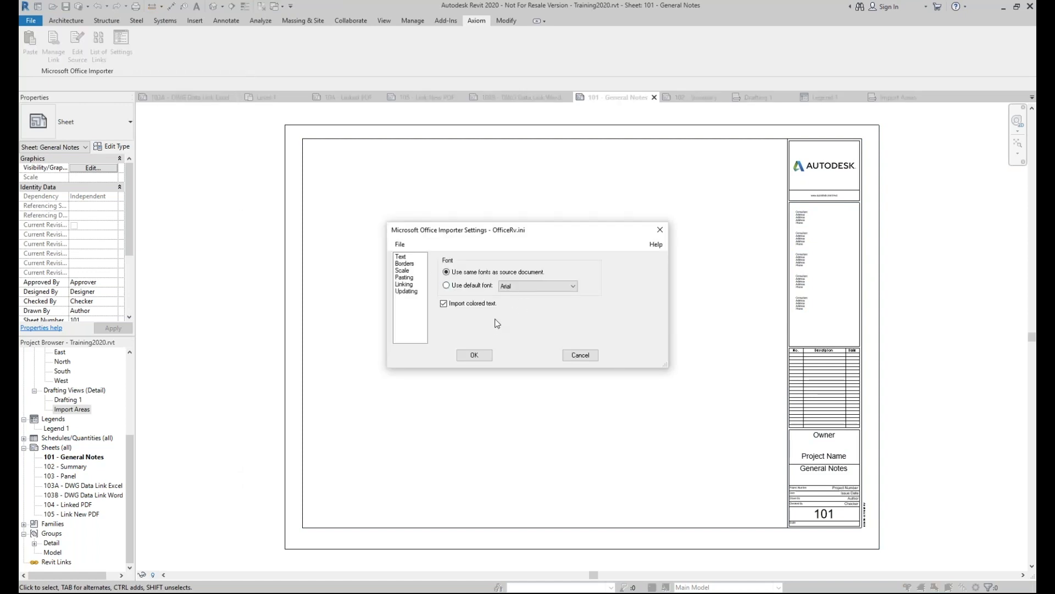
left_click(401, 278)
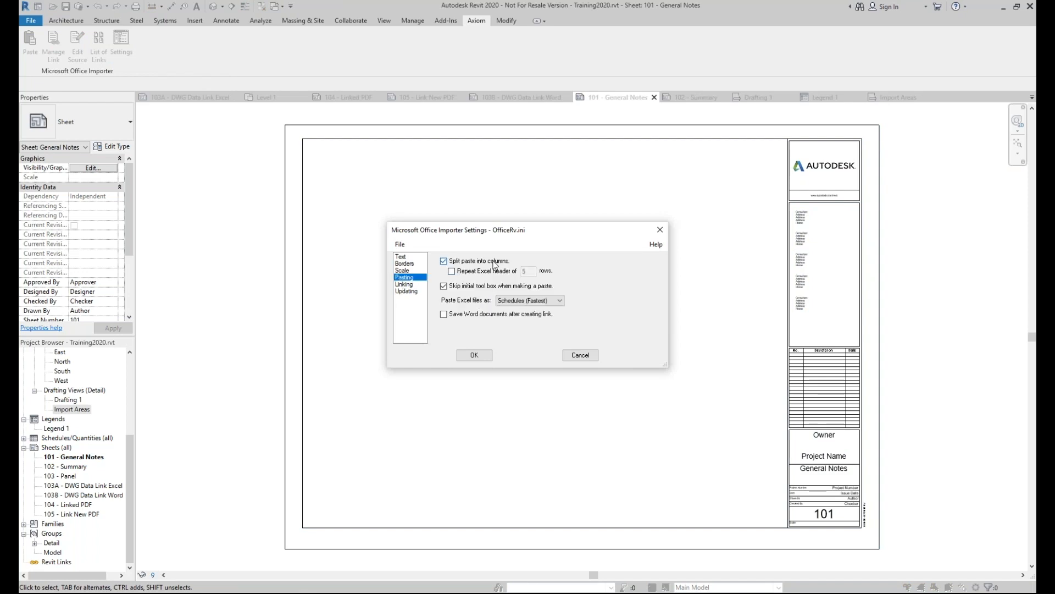
left_click(476, 272)
left_click(453, 272)
left_click(409, 248)
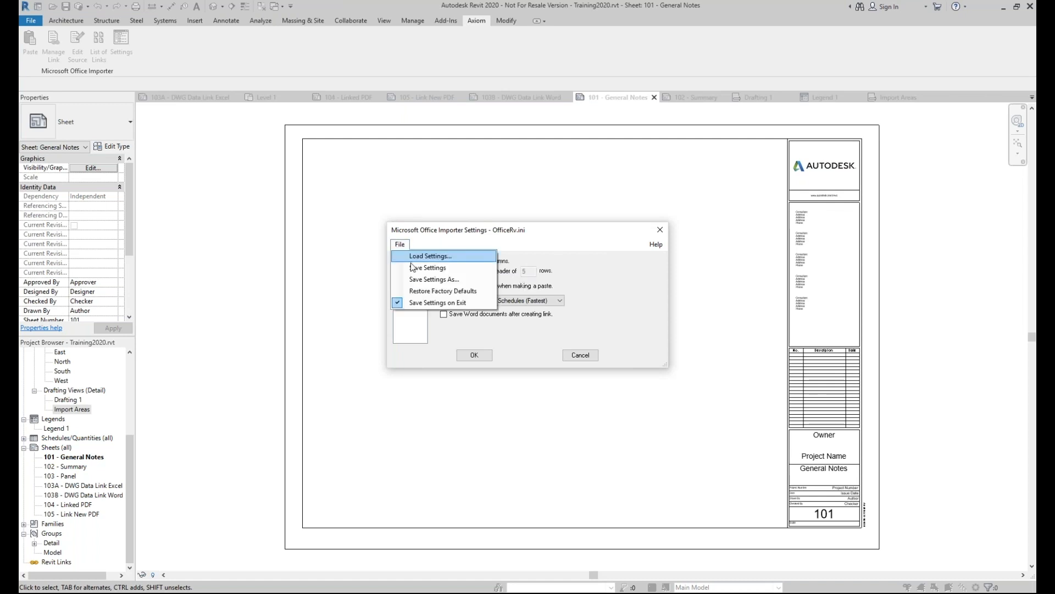
left_click(413, 268)
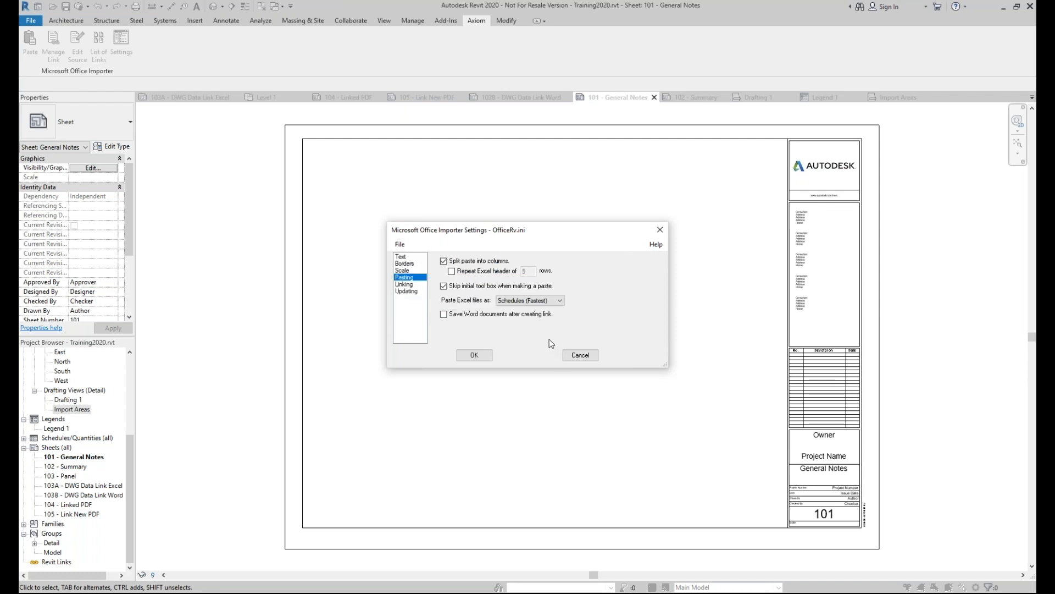
left_click(476, 356)
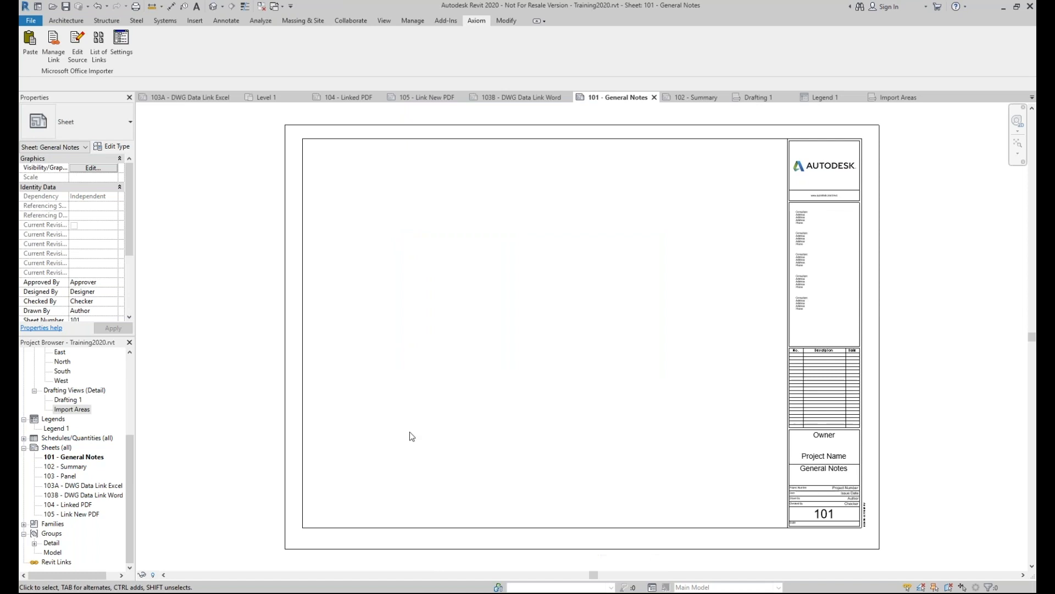
- Switch to Excel, copy the entire Sheet1 worksheet of the concrete summary workbook, and return to Revit
key("alt+Tab")
left_click(119, 212)
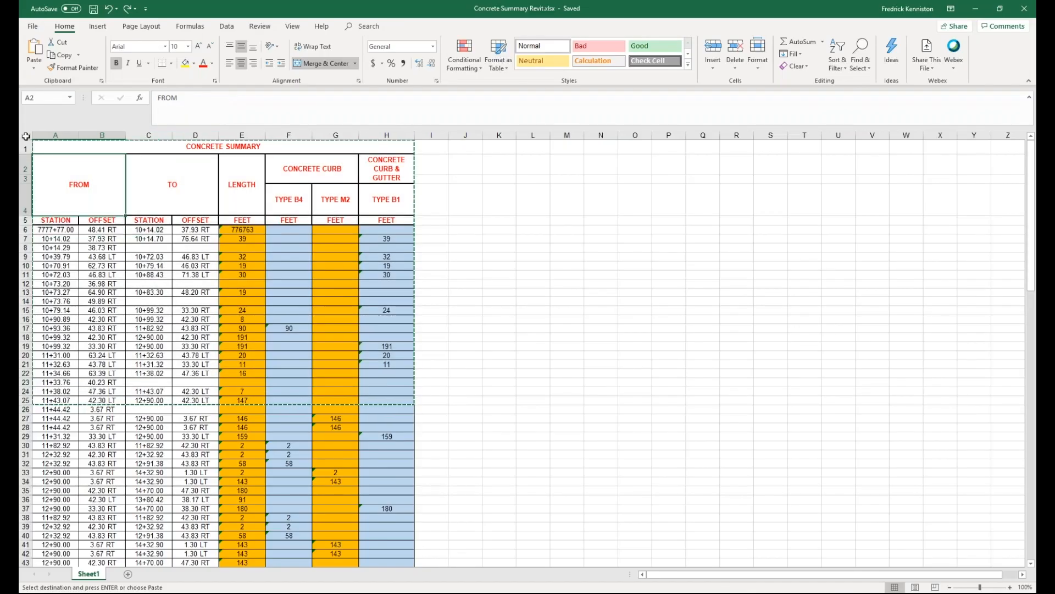
left_click(27, 135)
right_click(281, 242)
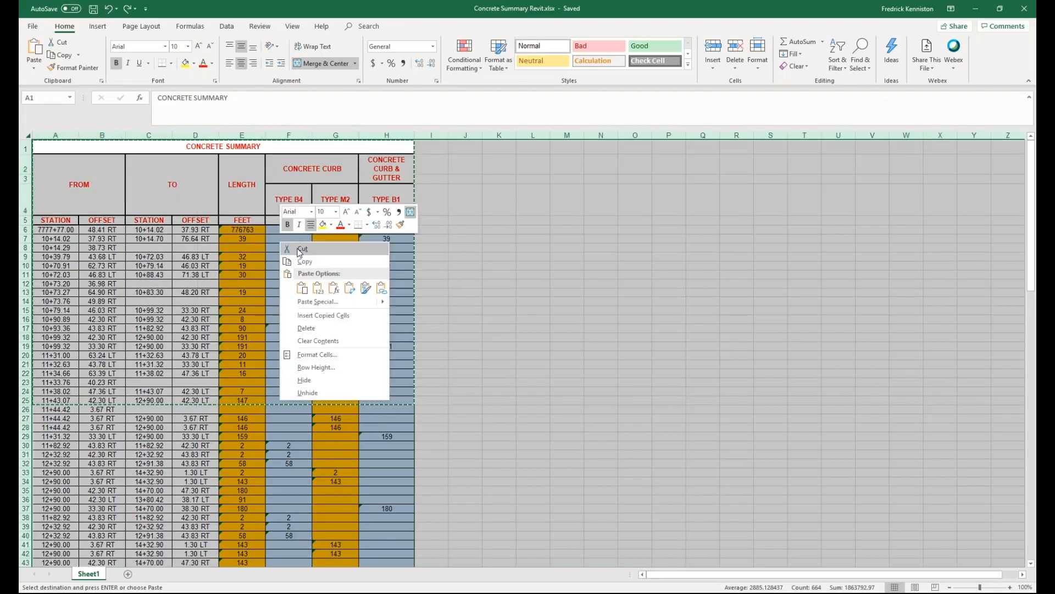
left_click(360, 262)
key("alt+Tab")
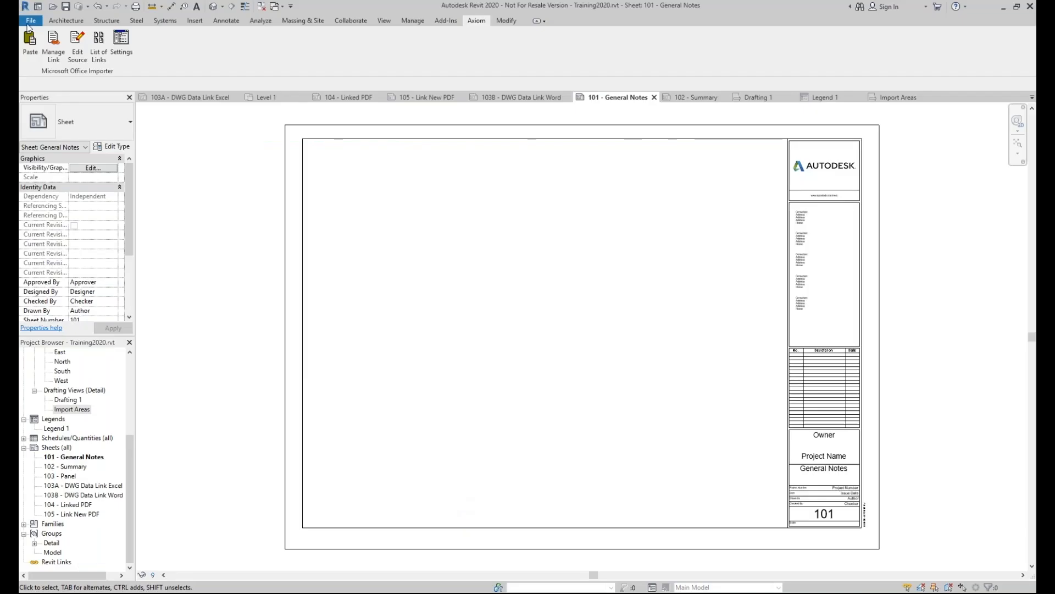
- Paste the worksheet at the inner border's upper-left corner on sheet 101, picking a column height near the bottom border and a gap between columns
left_click(40, 48)
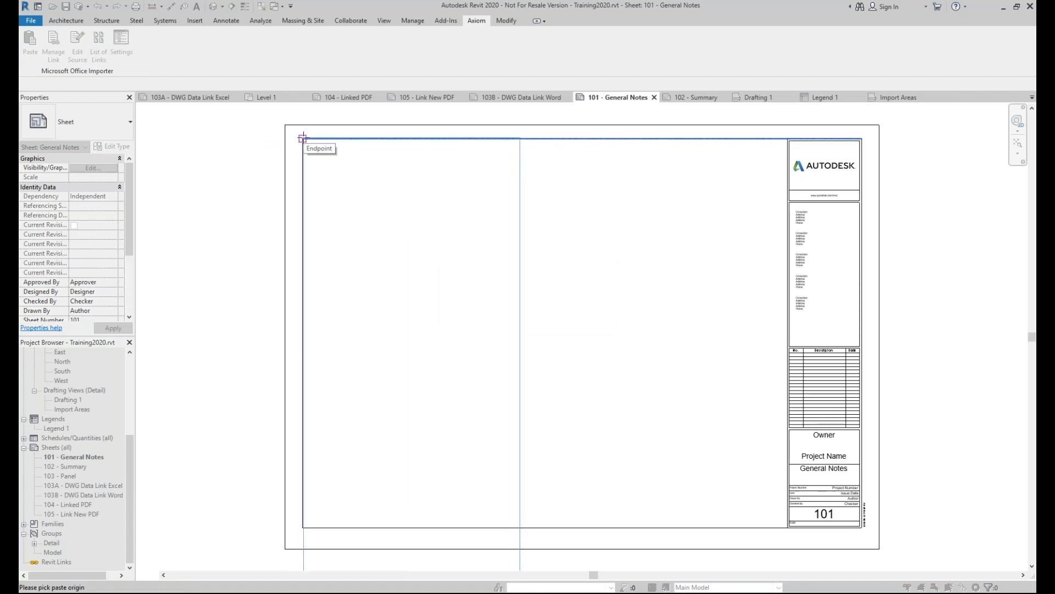
left_click(303, 138)
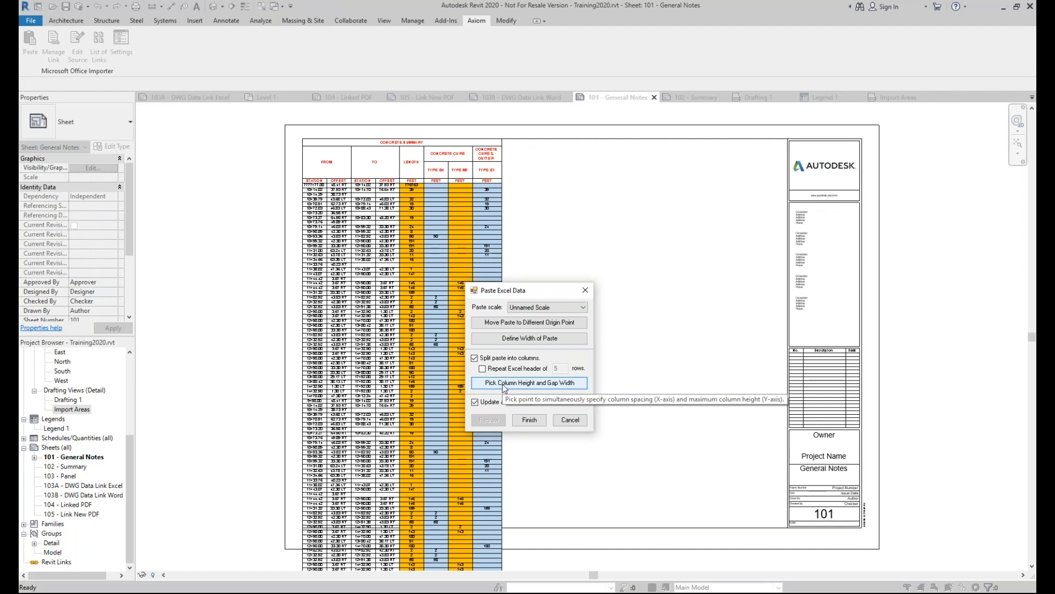
left_click(504, 385)
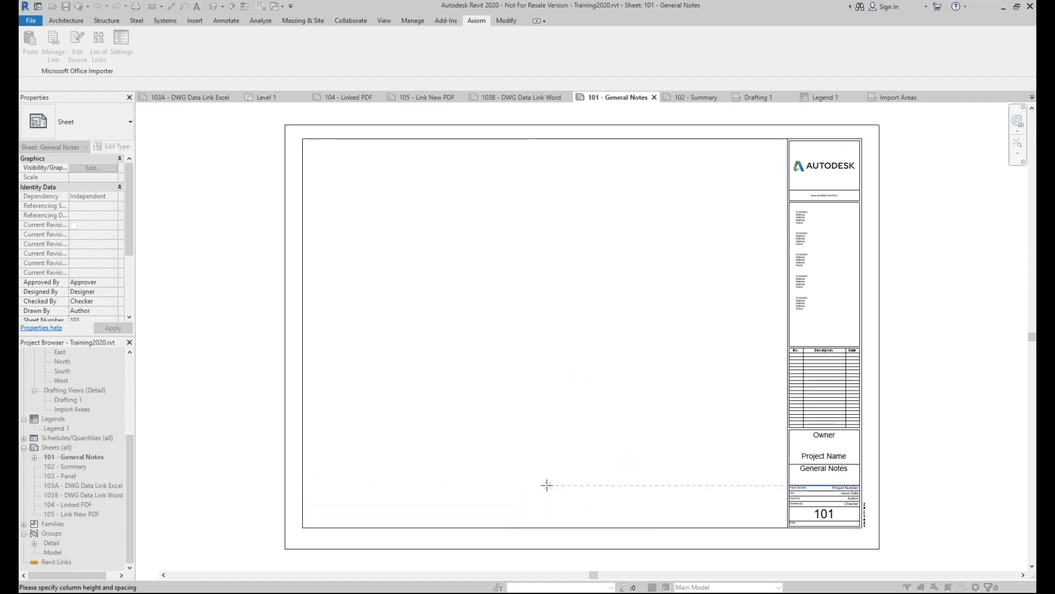
left_click(548, 521)
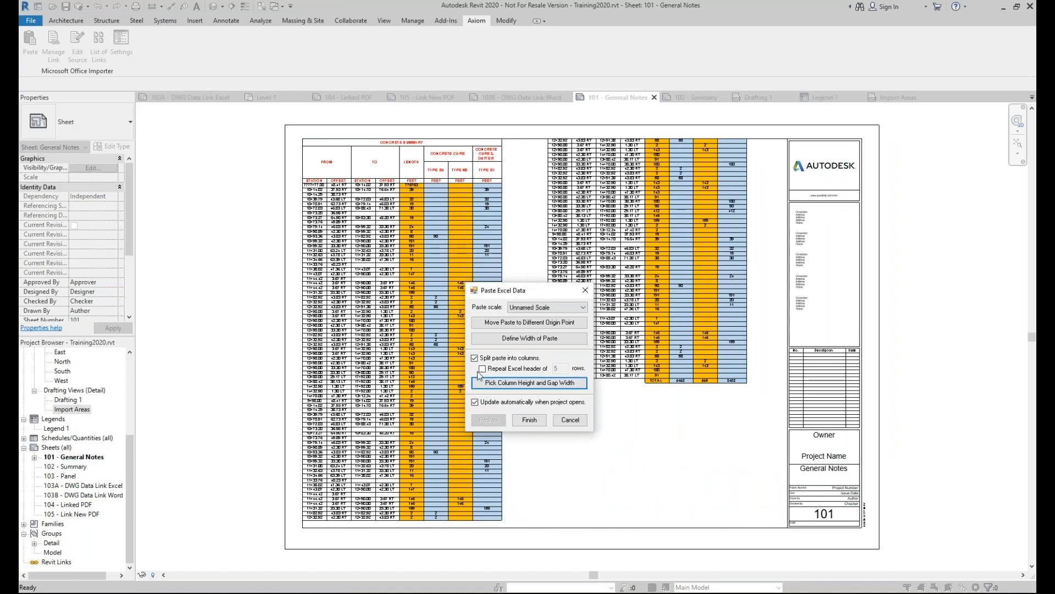
- Repeat the Excel header of 5 rows on each column of the paste, redraw it, and finish the paste
left_click(482, 368)
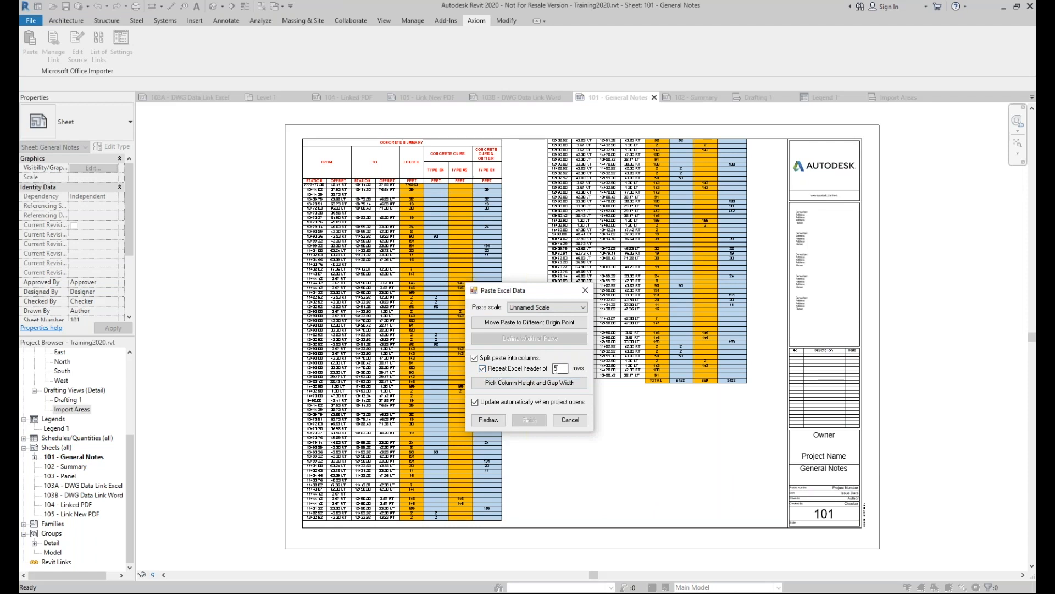
left_click(489, 420)
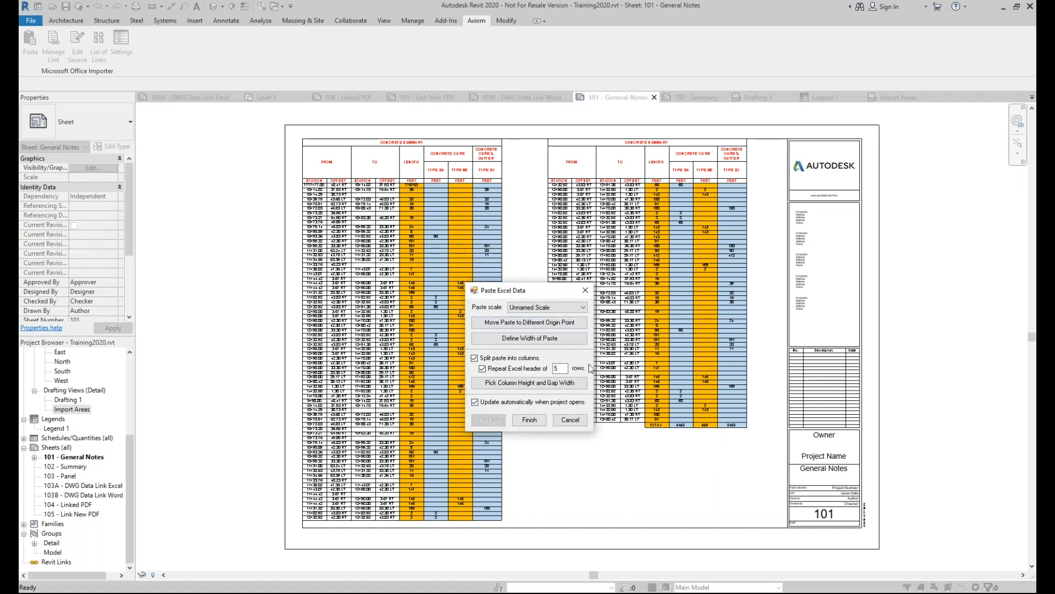
left_click(570, 420)
scroll(549, 167, "up", 4)
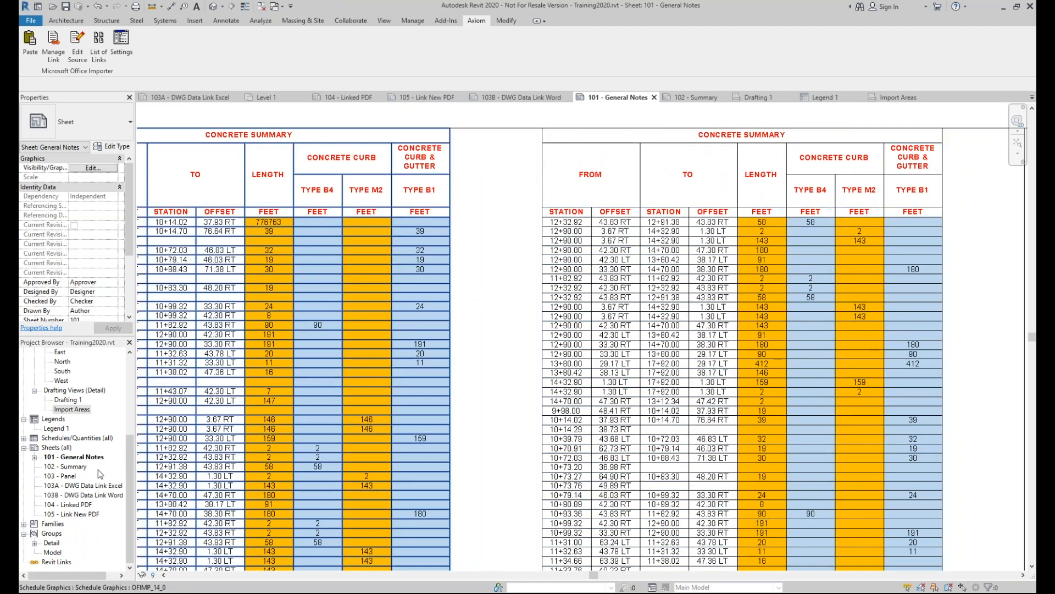
- Open sheet 102 - Summary with the whole sheet in view, and switch to the General Notes -- Revit Webinar.docx document in Word, maximized
double_click(77, 467)
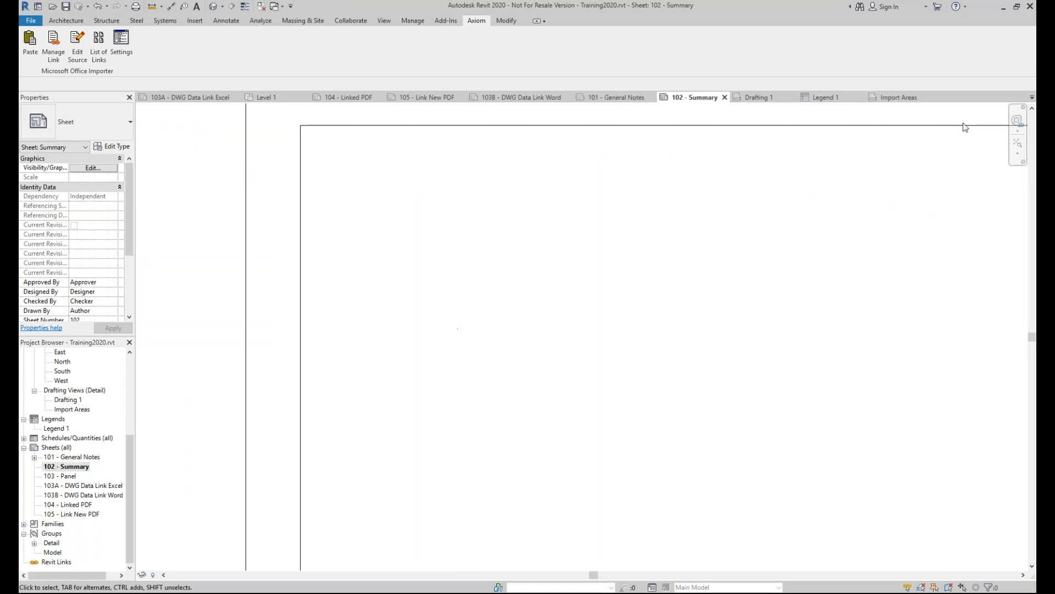
left_click(1018, 144)
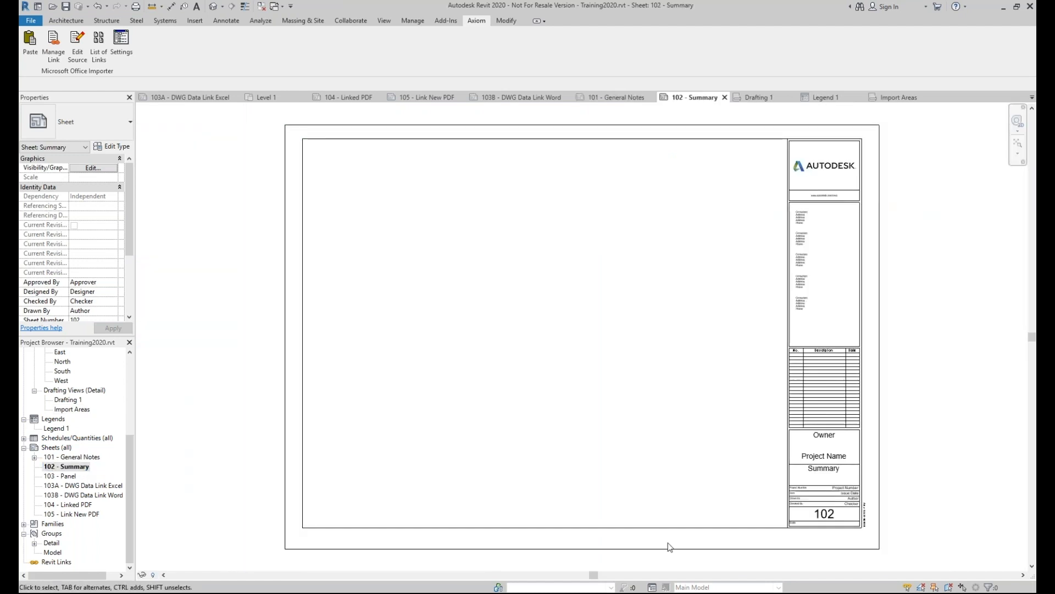
key("alt+Tab")
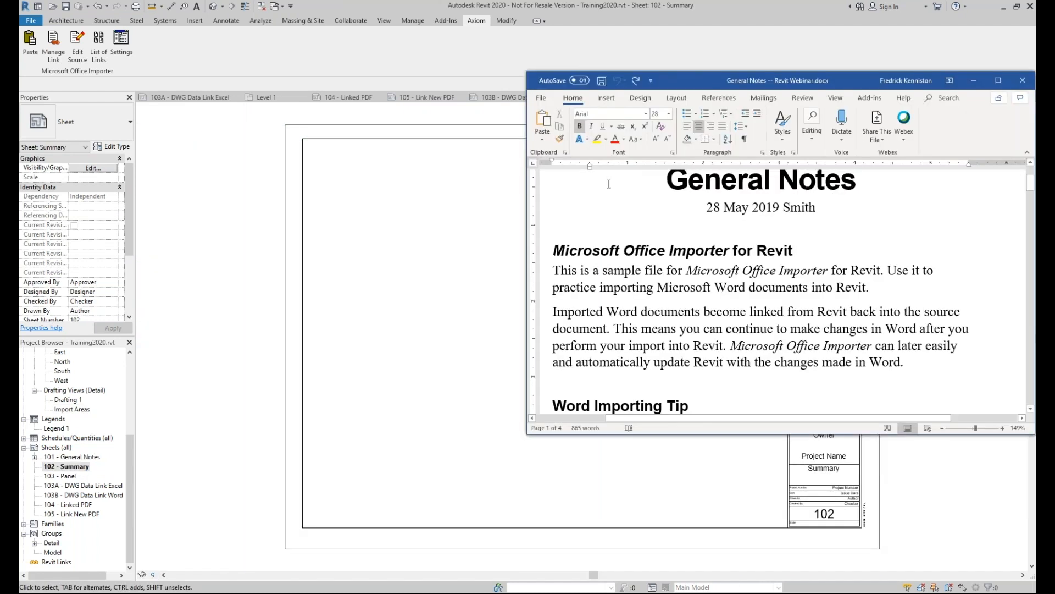
left_click_drag(927, 83, 434, 3)
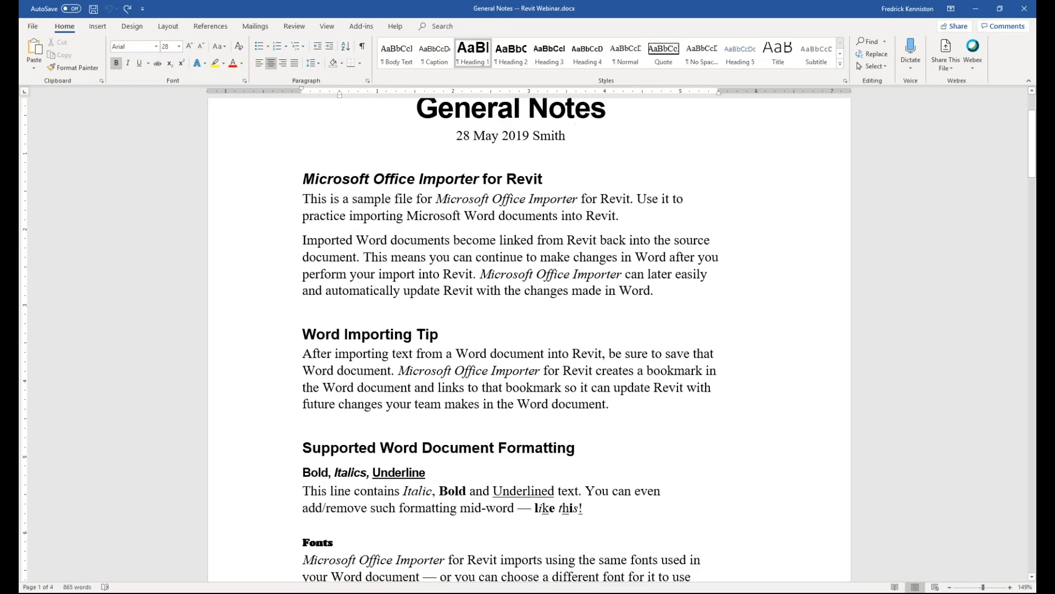
- Look through the General Notes document's fonts, numbered and bulleted lists, tables, superscripts and all-caps samples, and return to its beginning
scroll(539, 217, "down", 8)
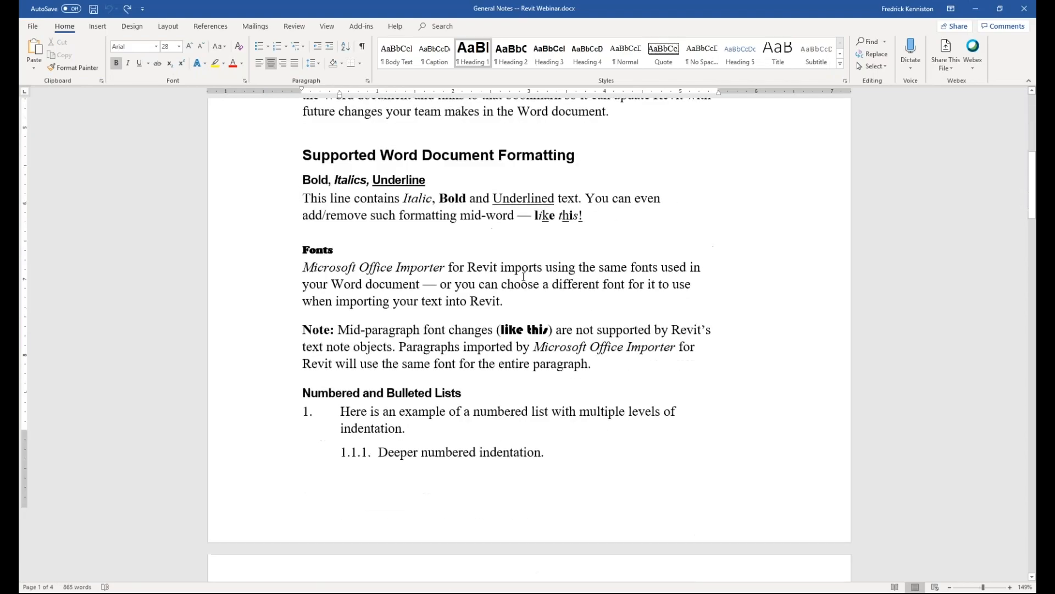
left_click(340, 303)
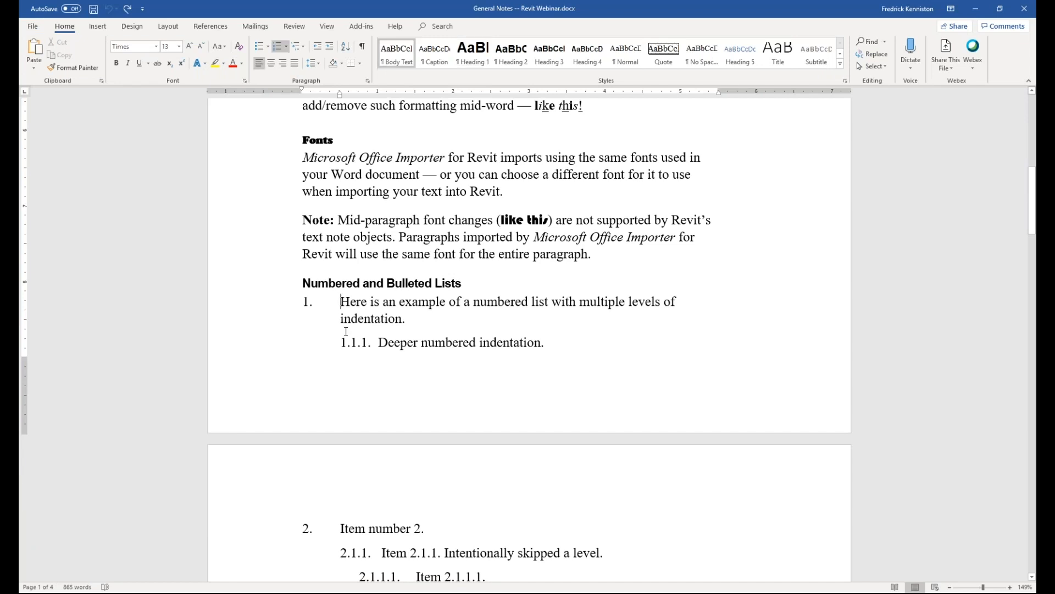
left_click(362, 343)
scroll(370, 344, "down", 5)
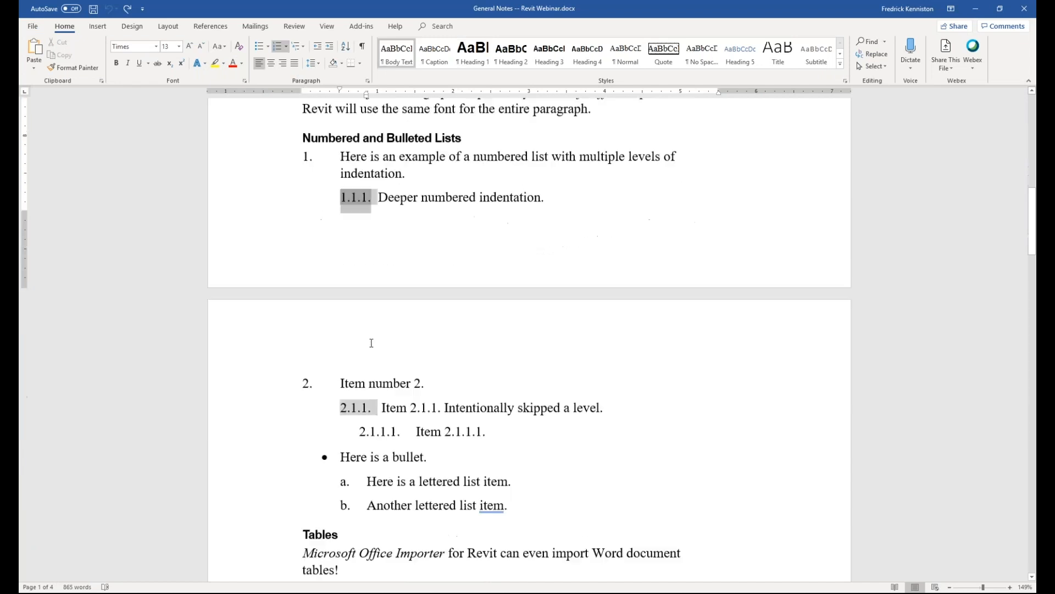
left_click(340, 272)
scroll(340, 269, "down", 2)
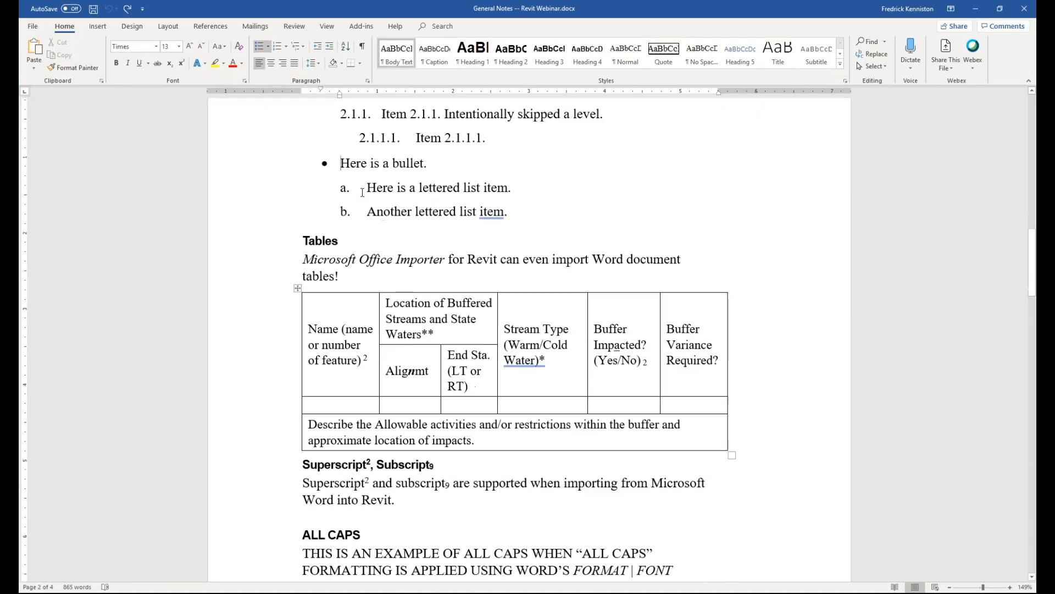
scroll(444, 247, "down", 4)
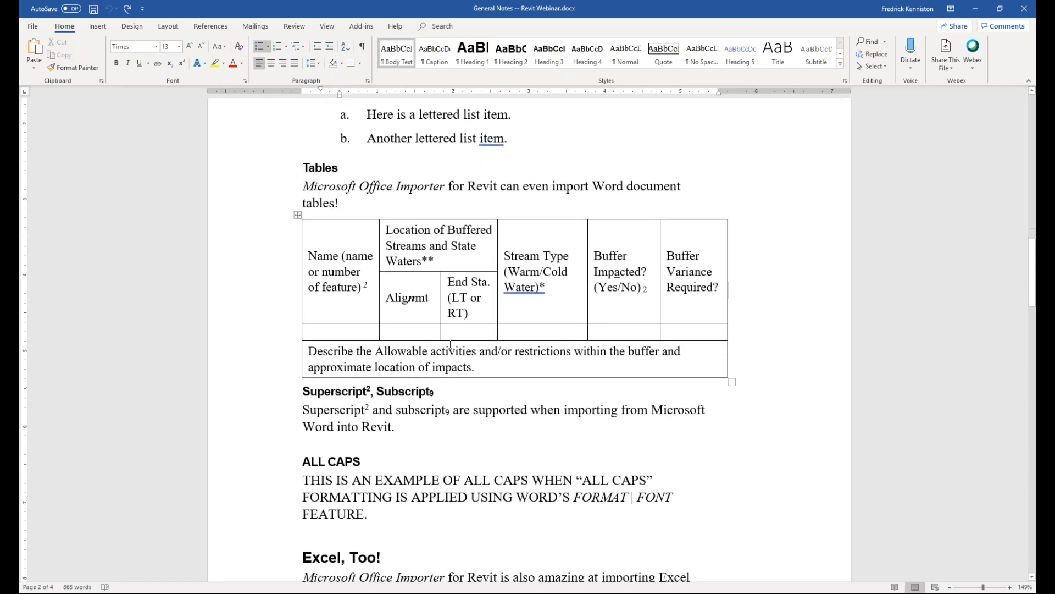
scroll(422, 278, "down", 10)
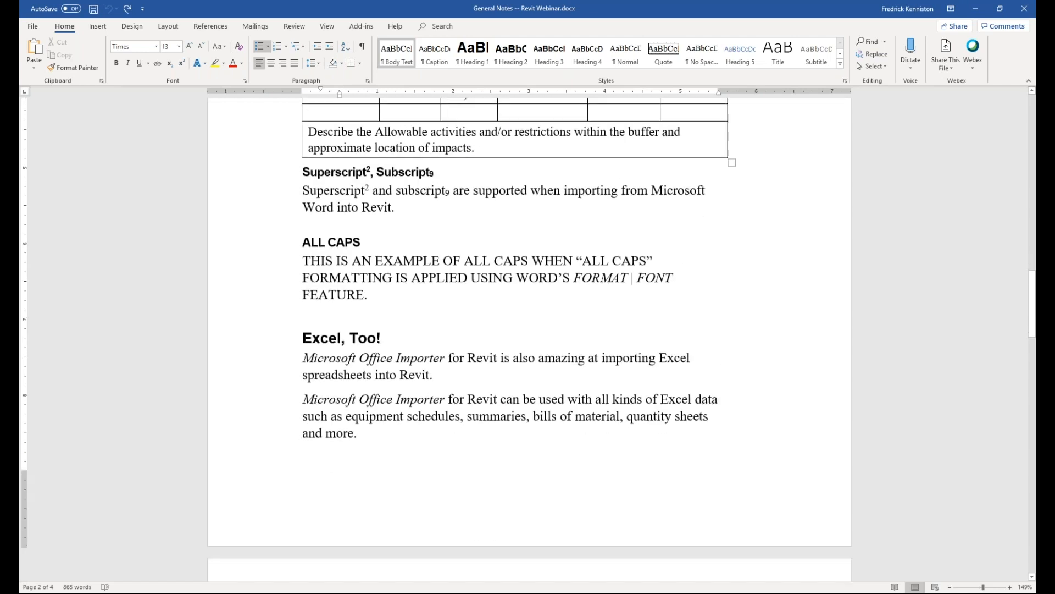
scroll(421, 283, "up", 20)
scroll(422, 283, "up", 12)
- Copy the Word document's content from the General Notes title to the end of the document, and switch back to Revit
left_click(424, 229)
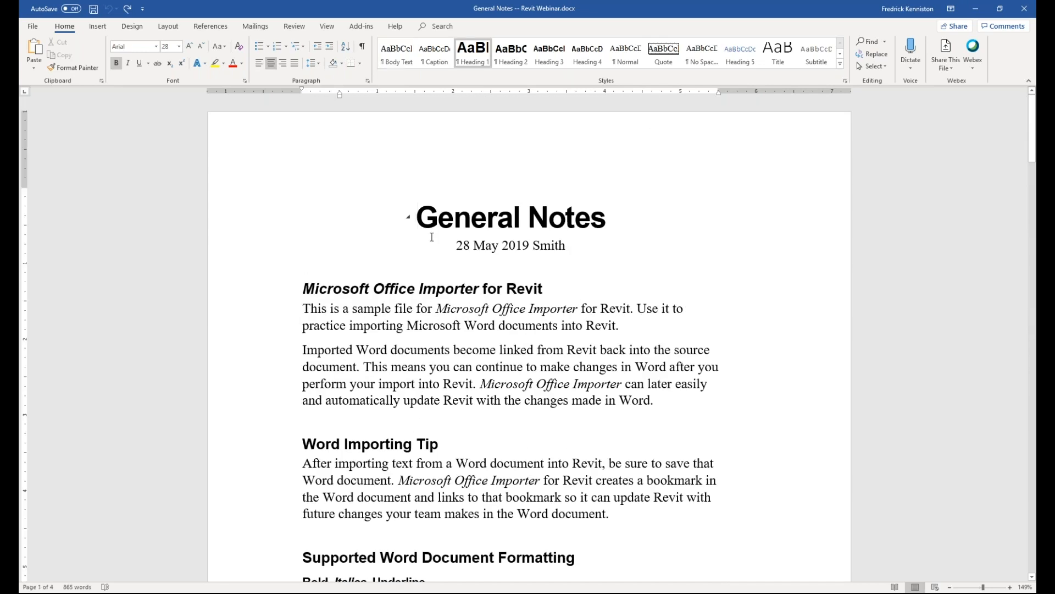
key("ctrl+shift+End")
right_click(431, 213)
left_click(503, 229)
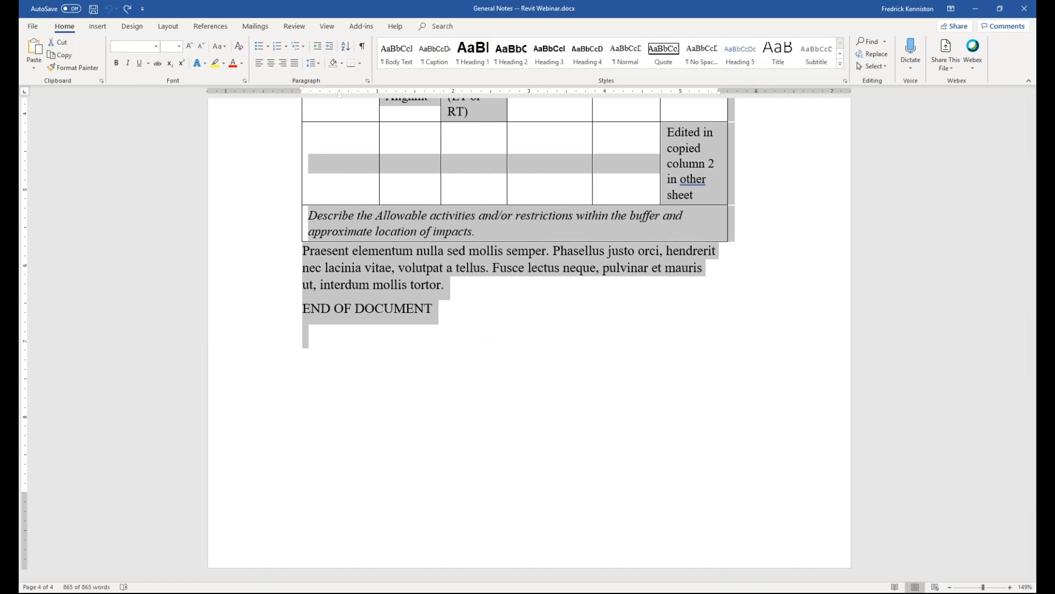
key("alt+Tab")
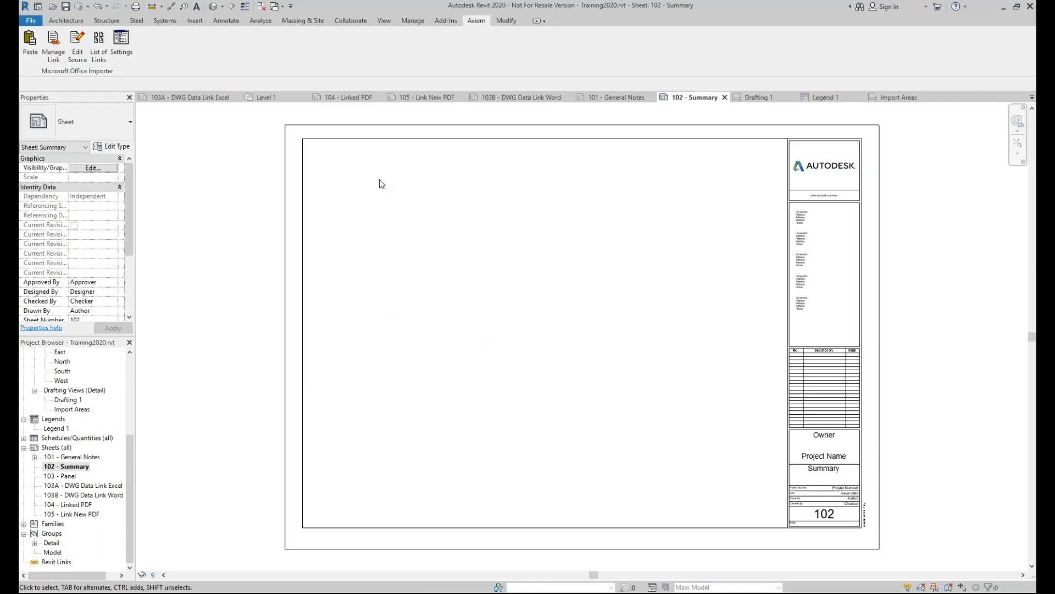
- Paste the Word content at the inner border's upper-left corner on sheet 102, picking a column height near the bottom border and a narrow column gap
left_click(28, 51)
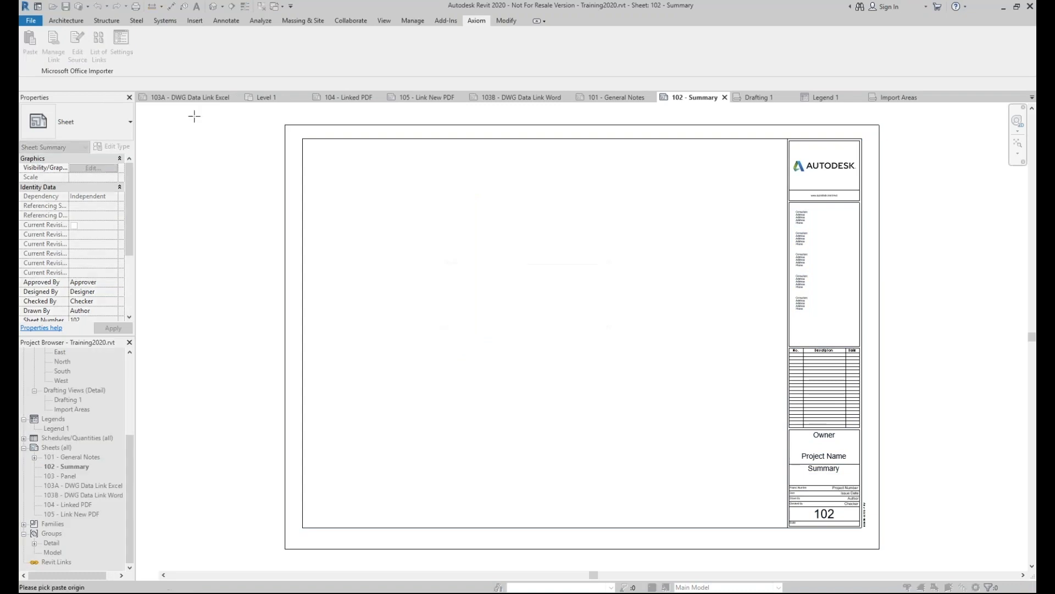
left_click(304, 137)
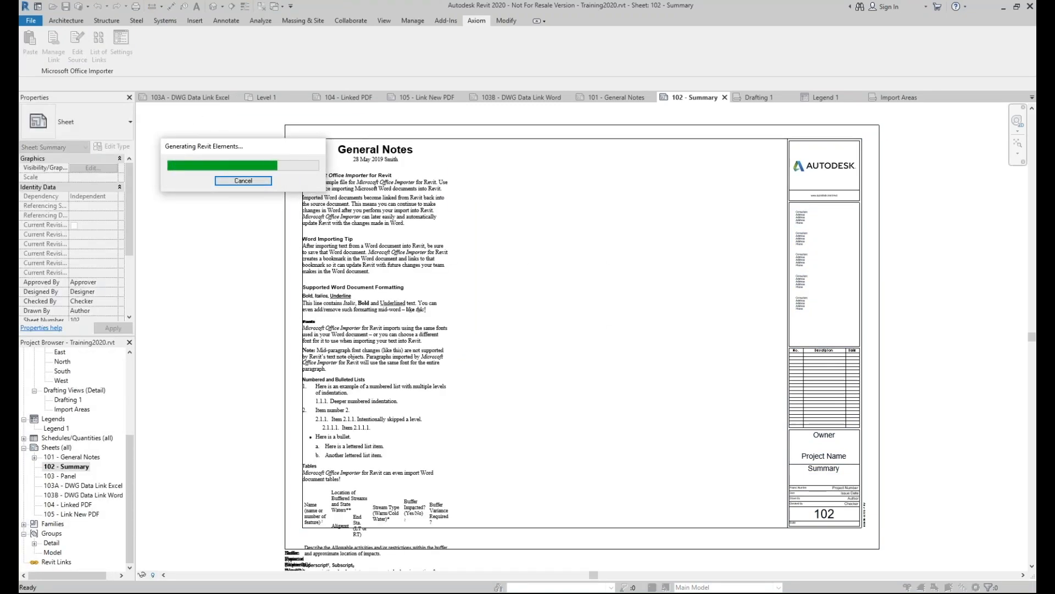
left_click(135, 202)
left_click(467, 483)
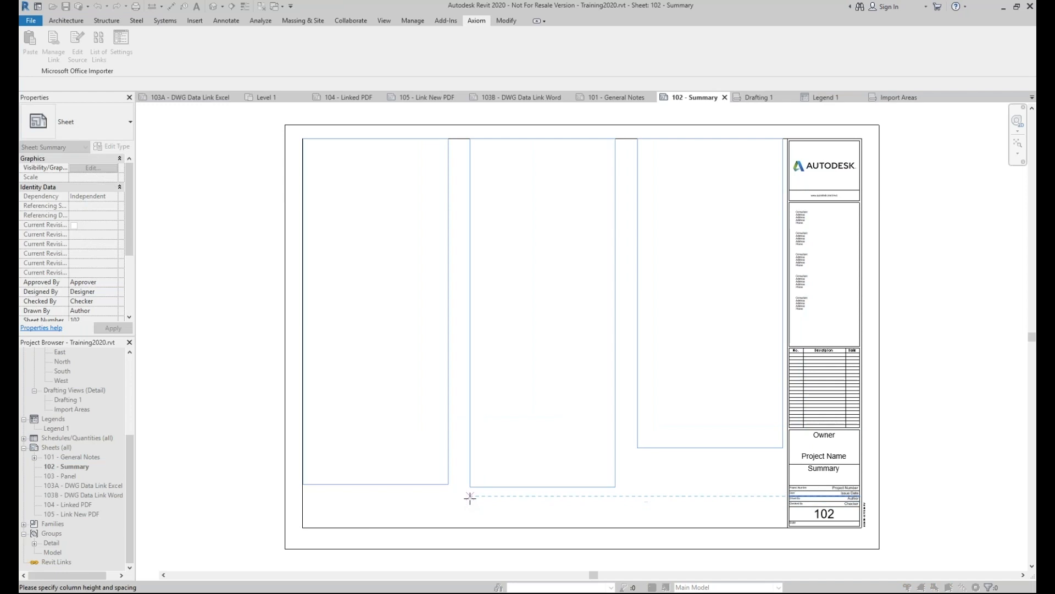
left_click(466, 497)
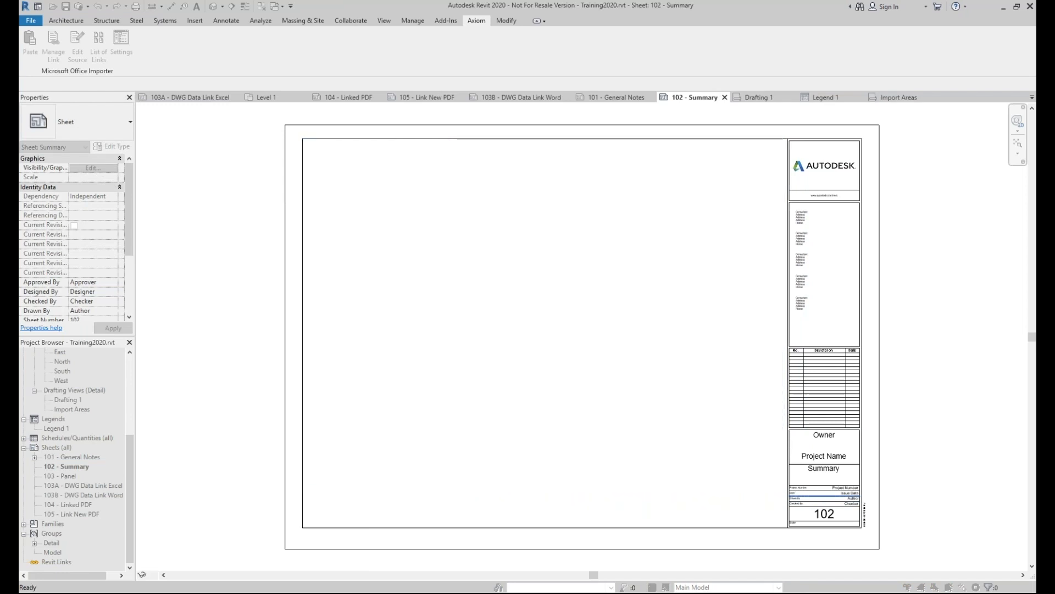
left_click(146, 238)
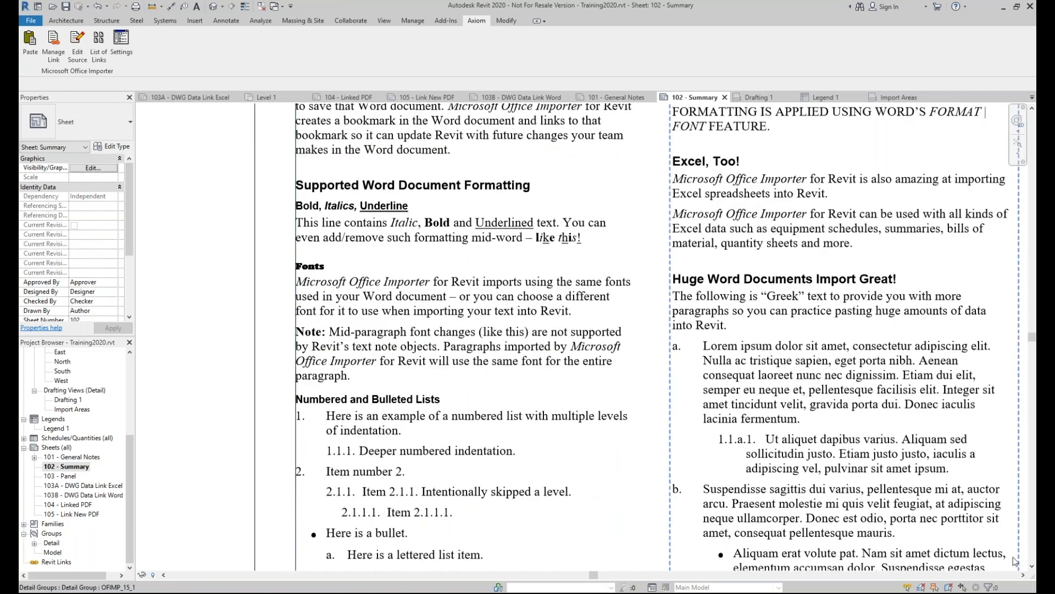
- Examine the formatting of the pasted General Notes columns on sheet 102, including lists, tables and superscripts
left_click(1032, 567)
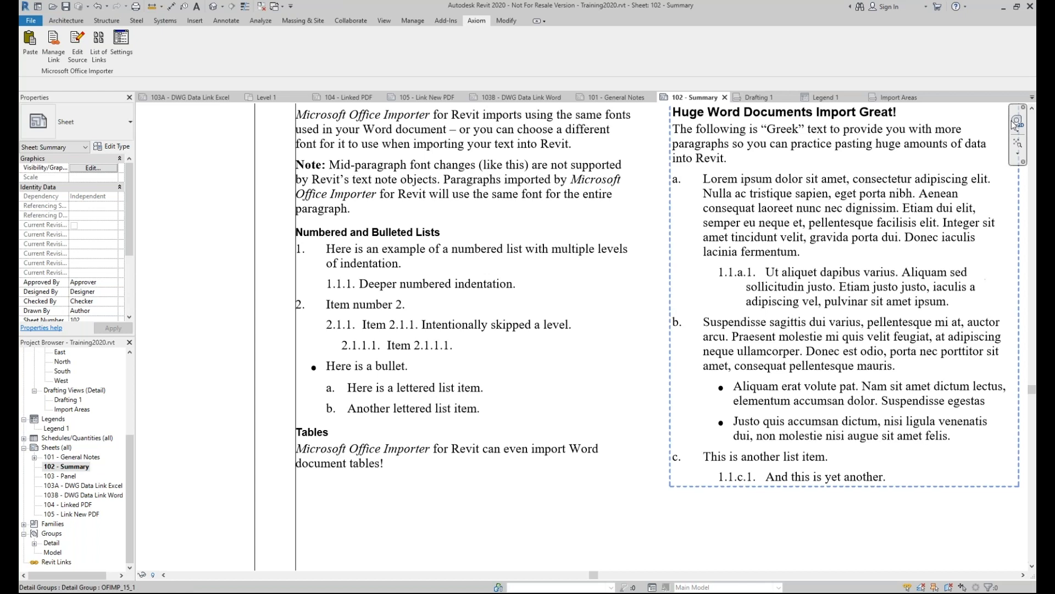
left_click(1032, 110)
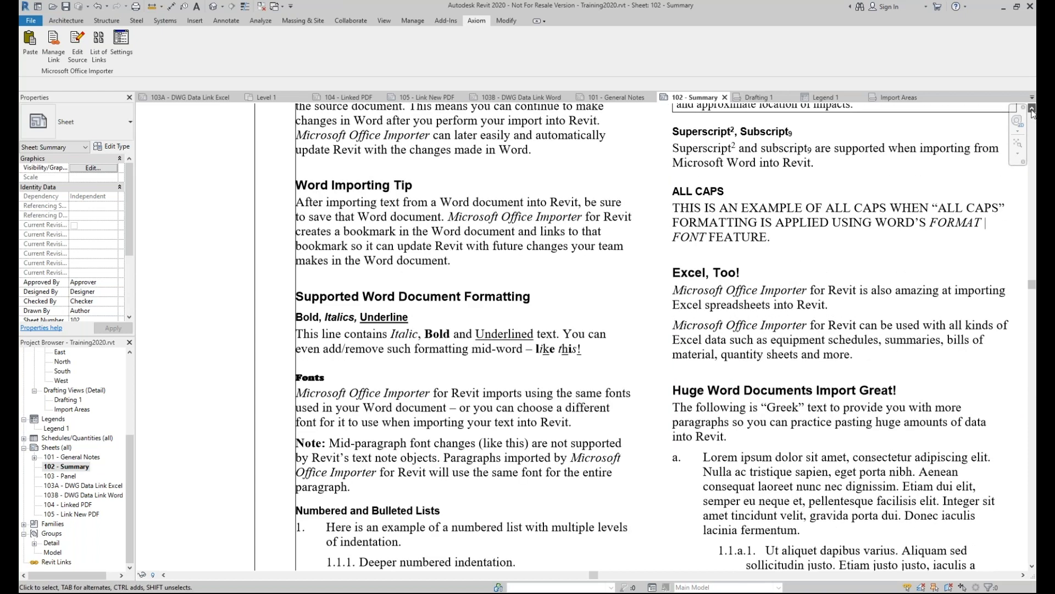
left_click(1032, 111)
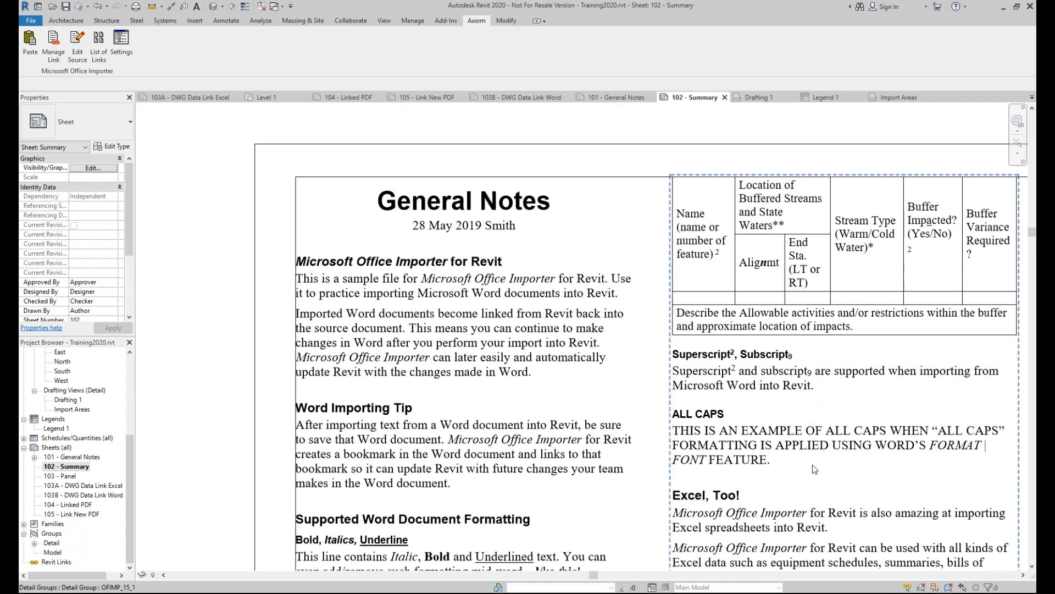
left_click(1033, 561)
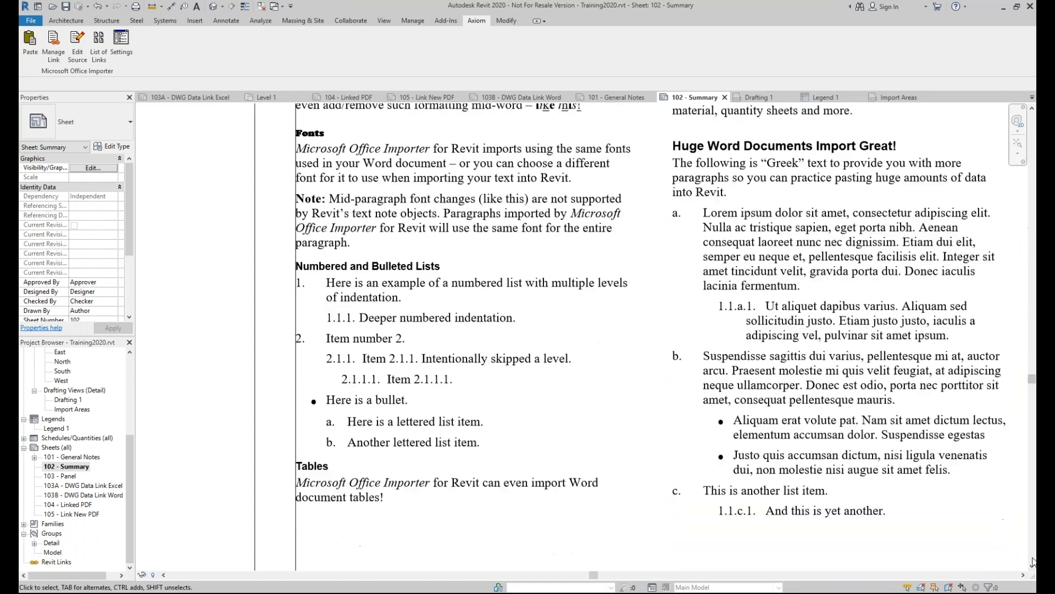
left_click(1018, 148)
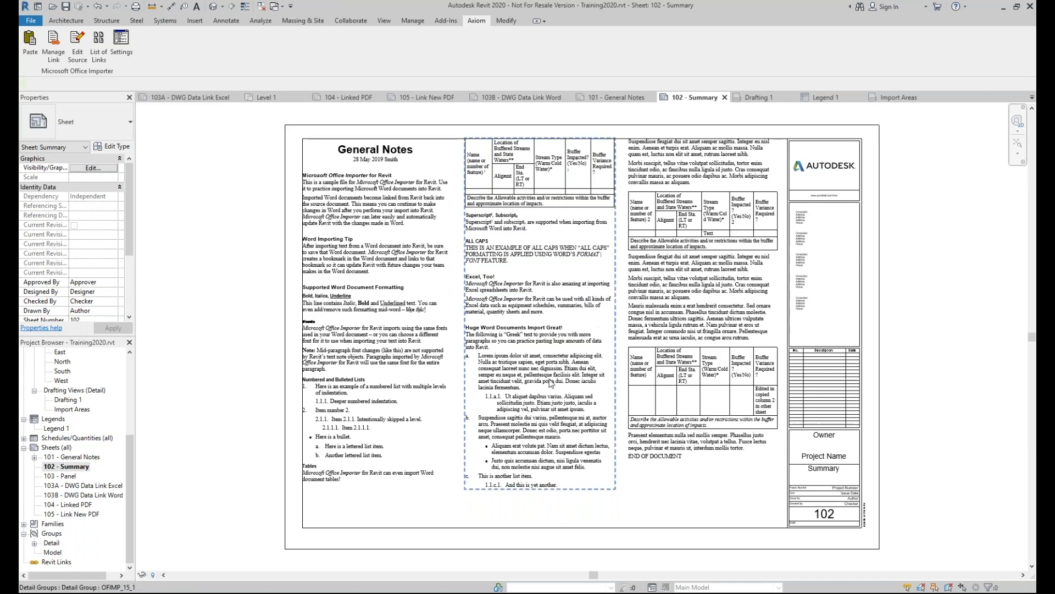
- Copy the second and third pasted columns on sheet 102 to the clipboard and delete them from that sheet
left_click(604, 289)
left_click(694, 428, "ctrl")
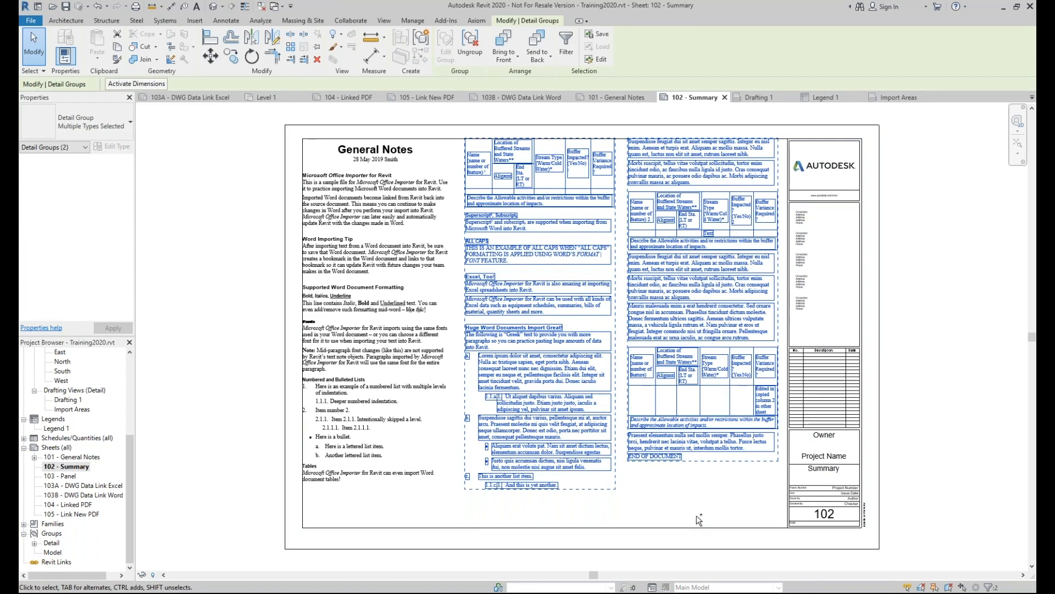
key("ctrl+c")
key("Delete")
- Open sheet 103 - Panel and paste the two columns from the clipboard inside the border, starting near its upper-left corner
double_click(60, 475)
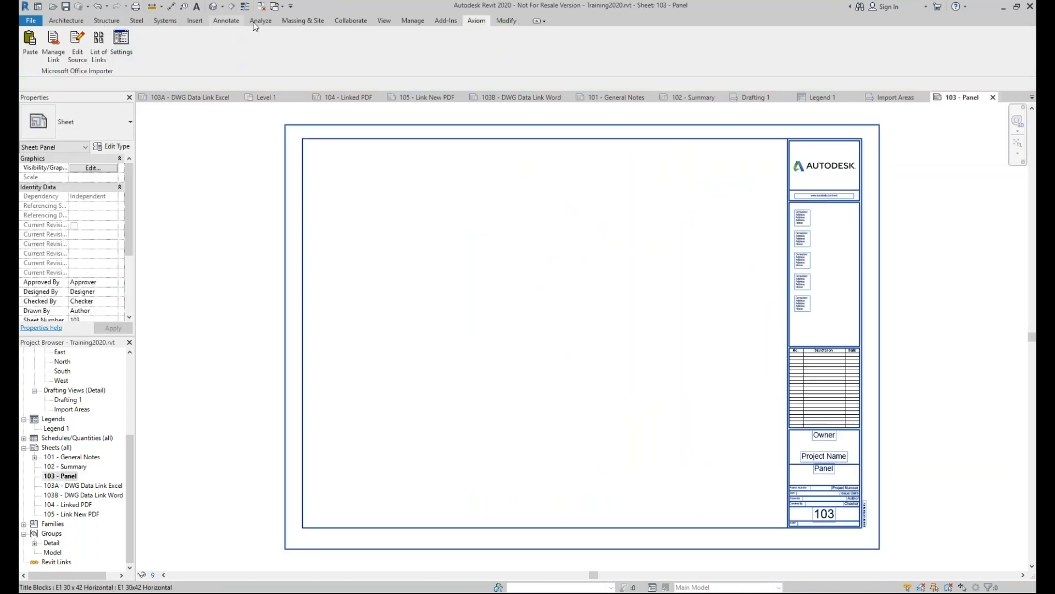
left_click(504, 20)
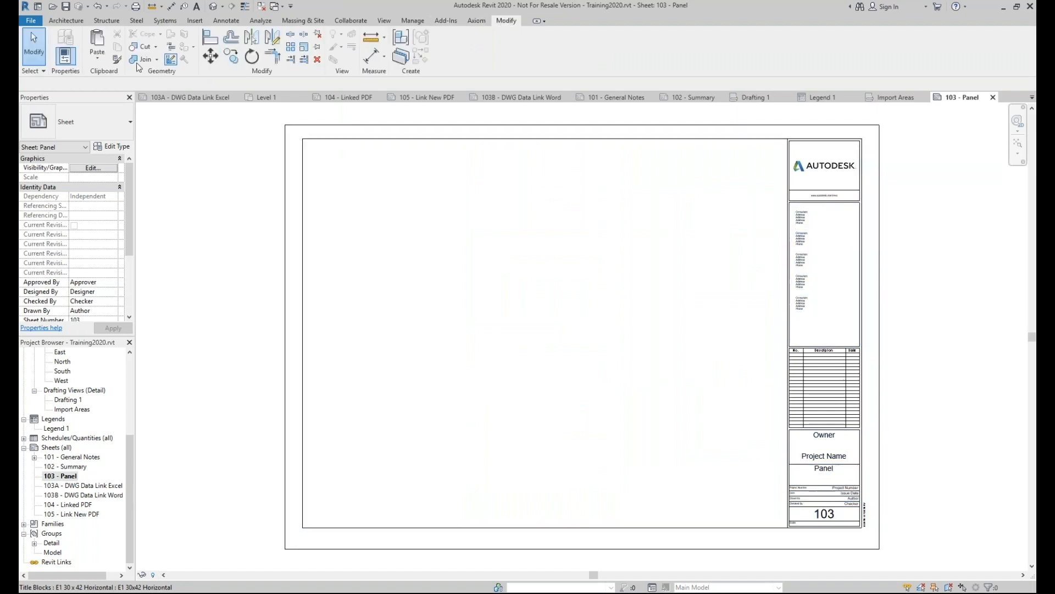
left_click(96, 58)
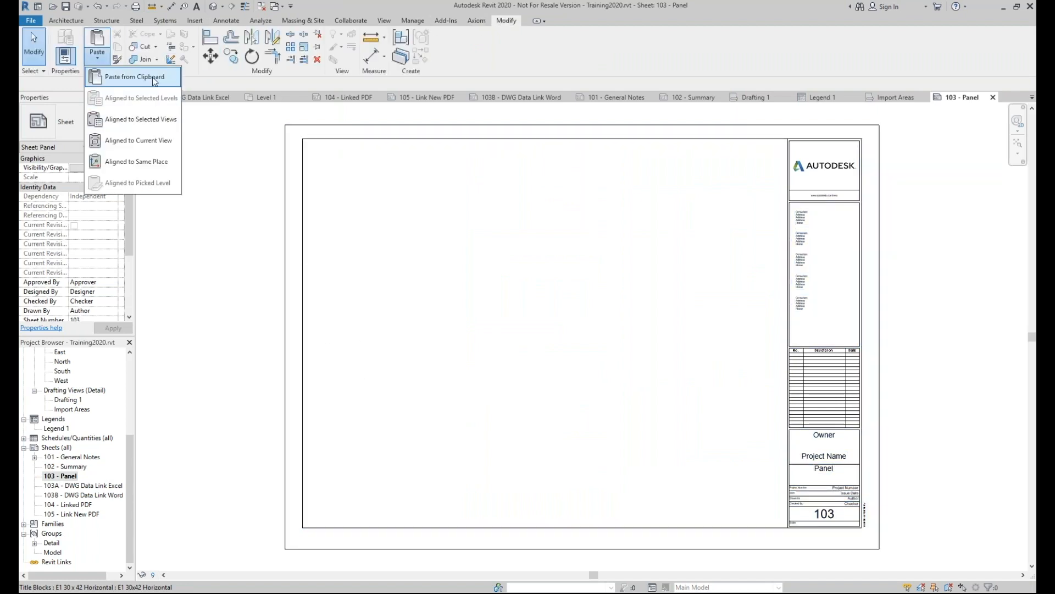
left_click(135, 76)
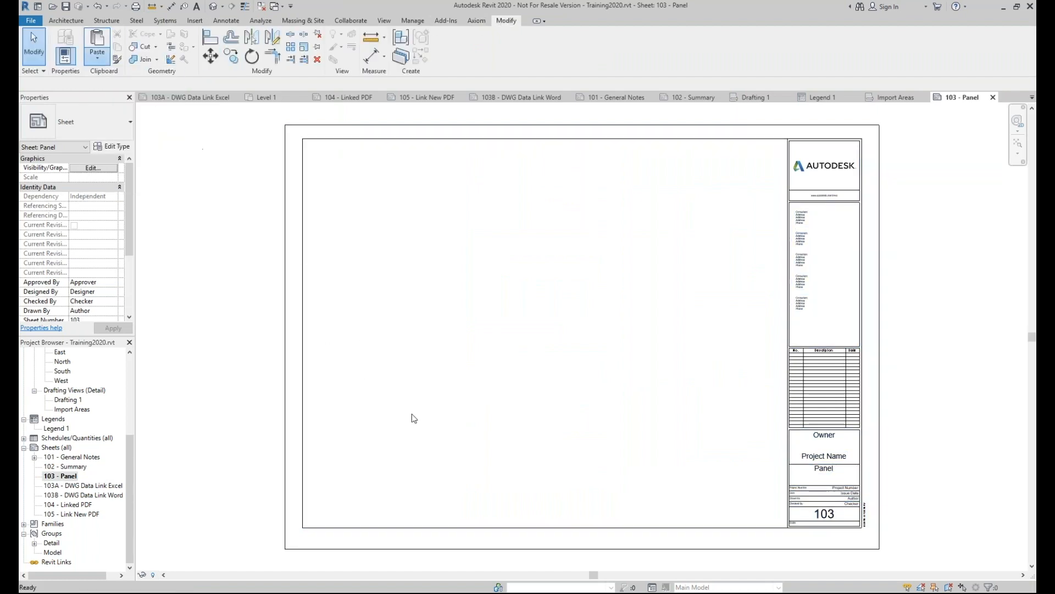
left_click(304, 496)
left_click(397, 468)
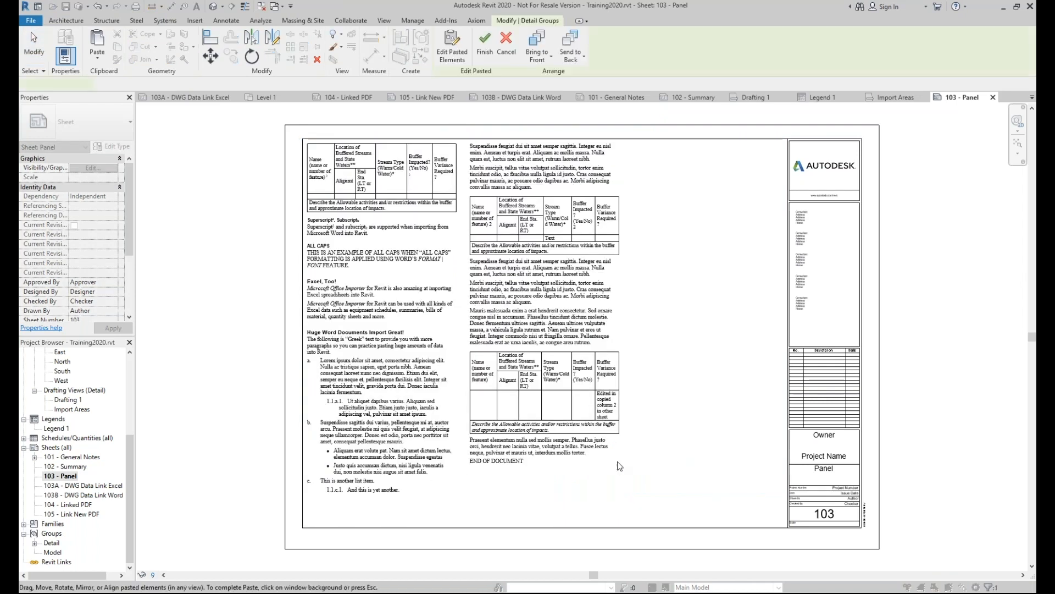
left_click(748, 294)
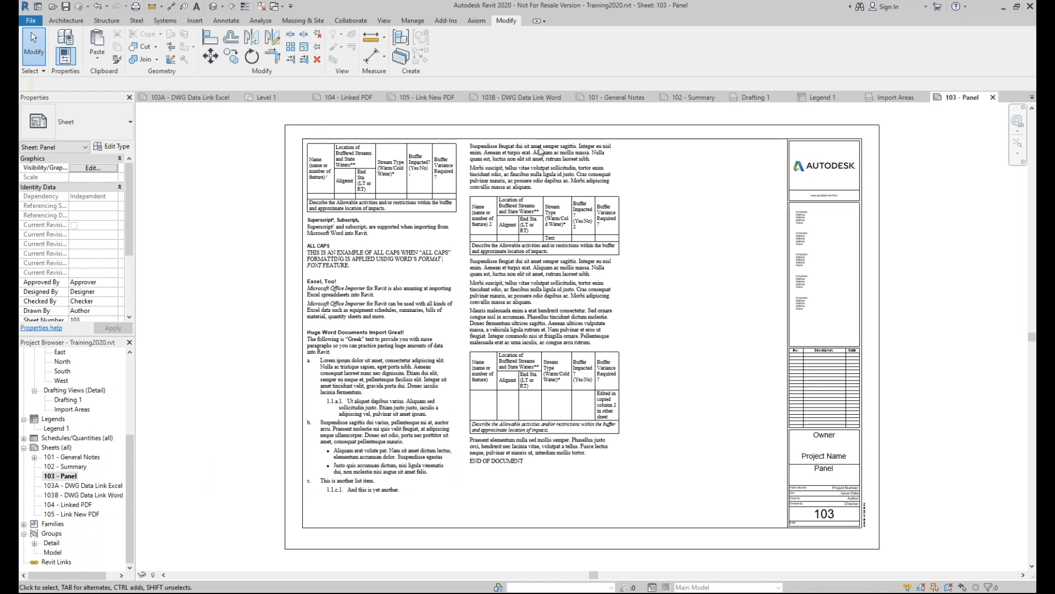
- Open the Microsoft Office Importer settings and browse the default font choices, keeping the same fonts as the source document
left_click(477, 20)
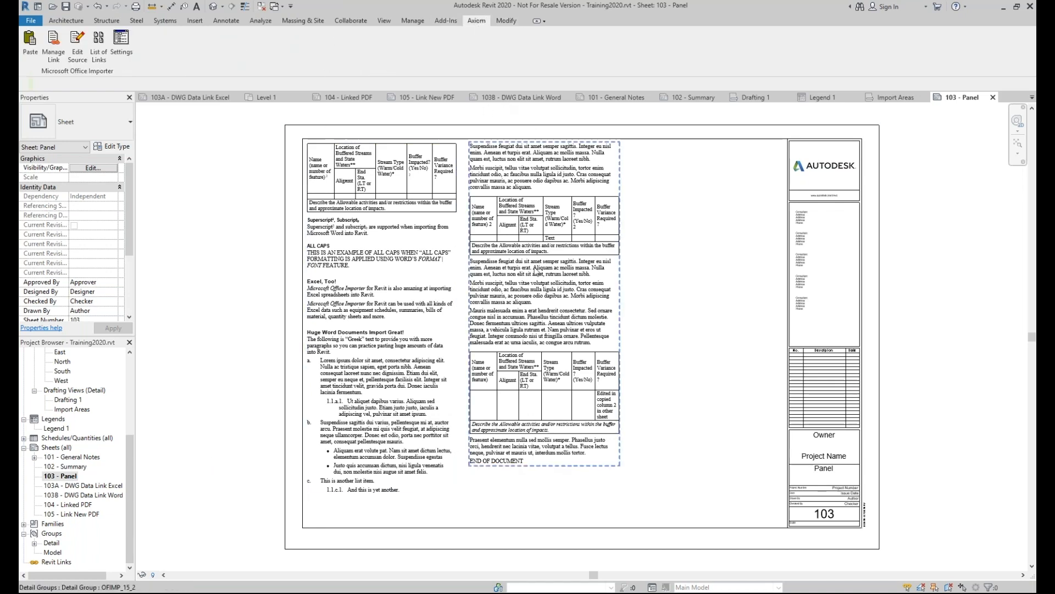
left_click(121, 40)
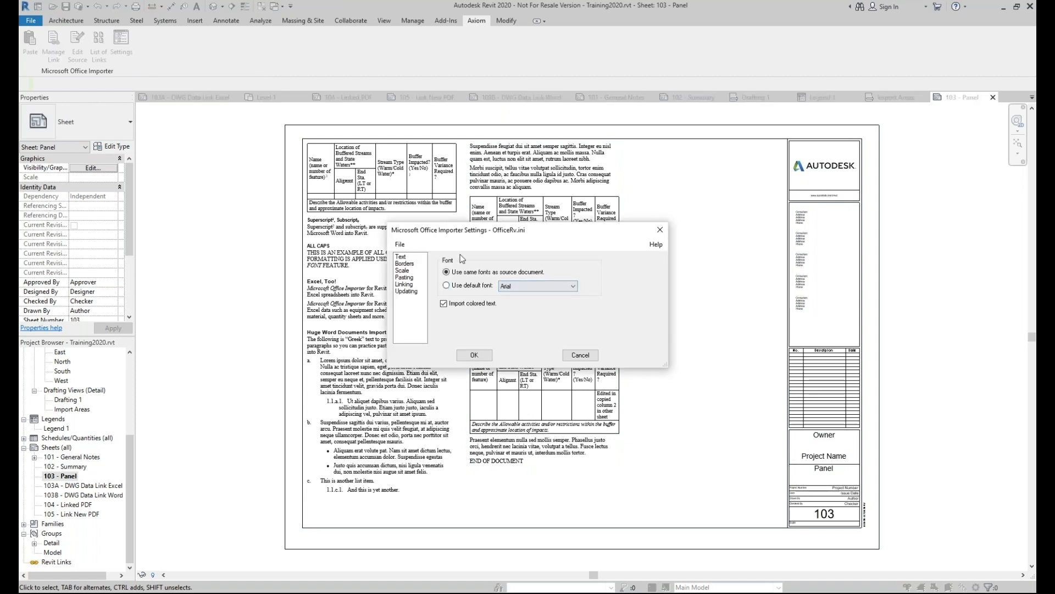
left_click(400, 256)
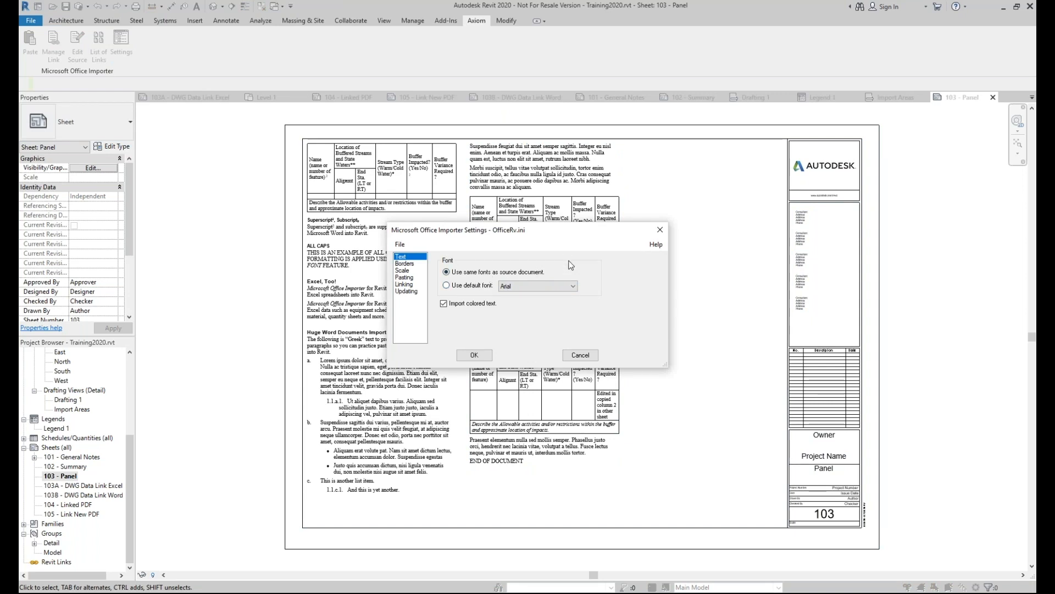
left_click(466, 286)
left_click(562, 286)
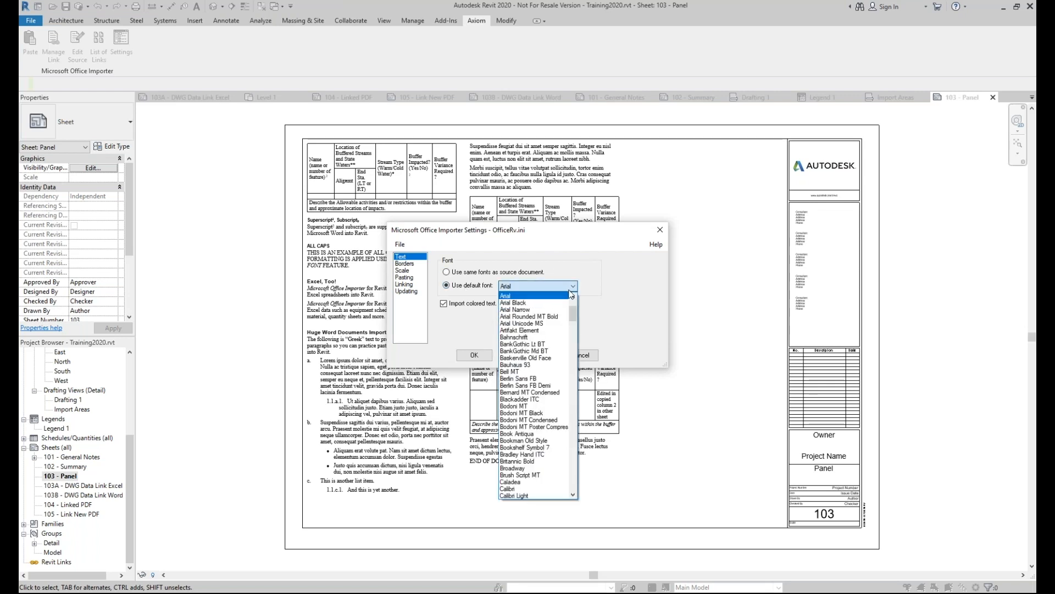
left_click_drag(574, 316, 573, 302)
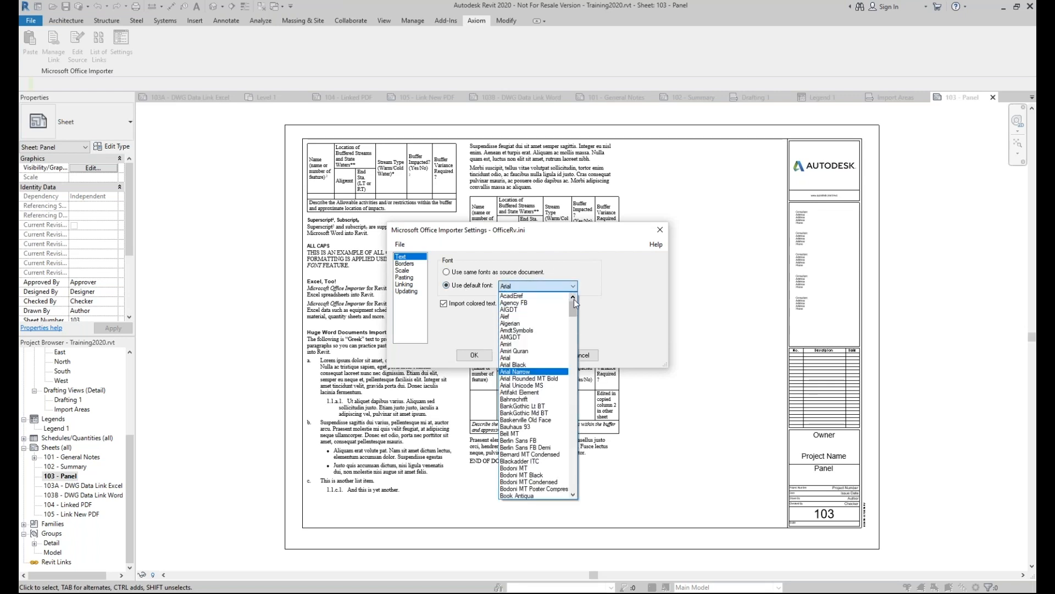
left_click(600, 250)
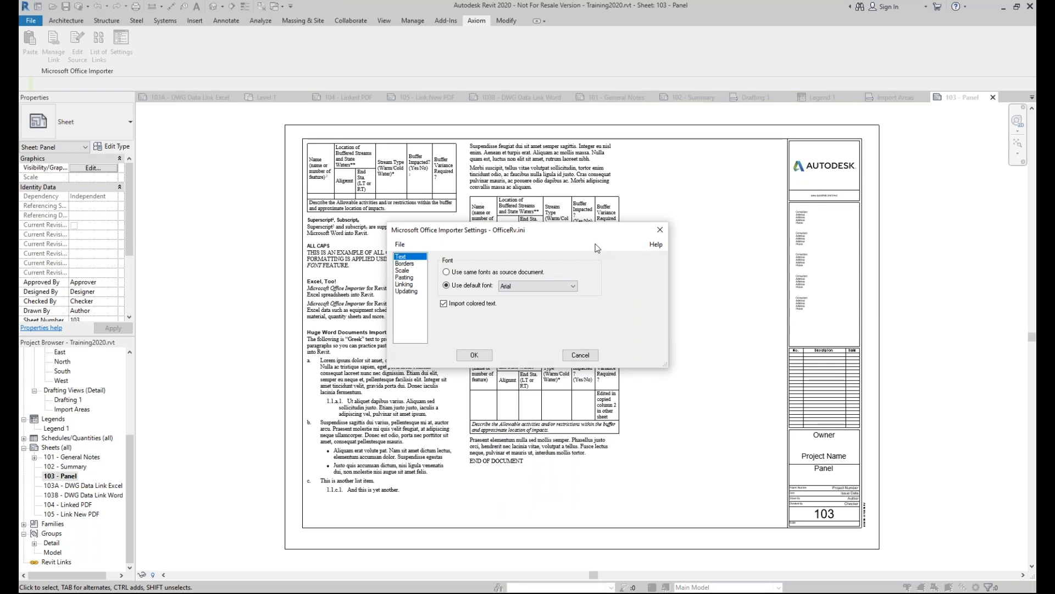
left_click(487, 274)
- Enable text size mapping for Unnamed Scale, map 10-point Excel/Word text to 3/32 inch in Revit, and save the settings
left_click(410, 271)
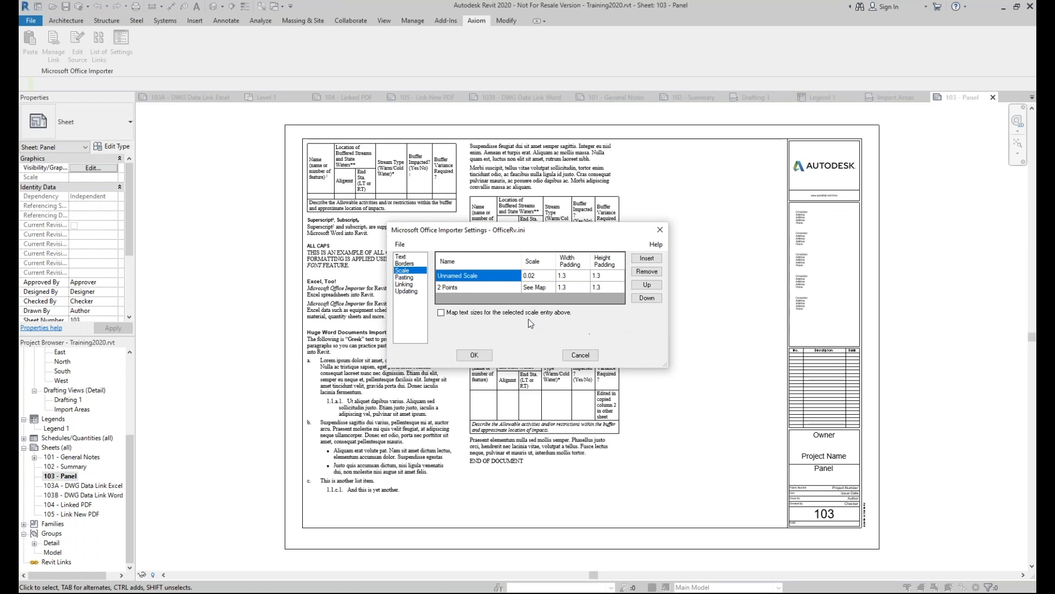
left_click(441, 314)
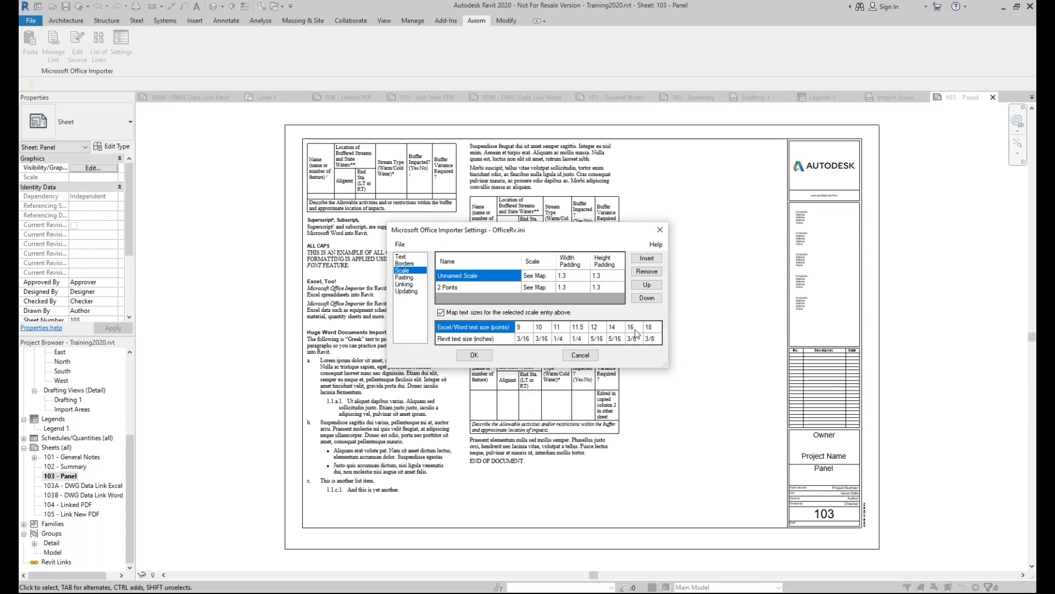
left_click(542, 340)
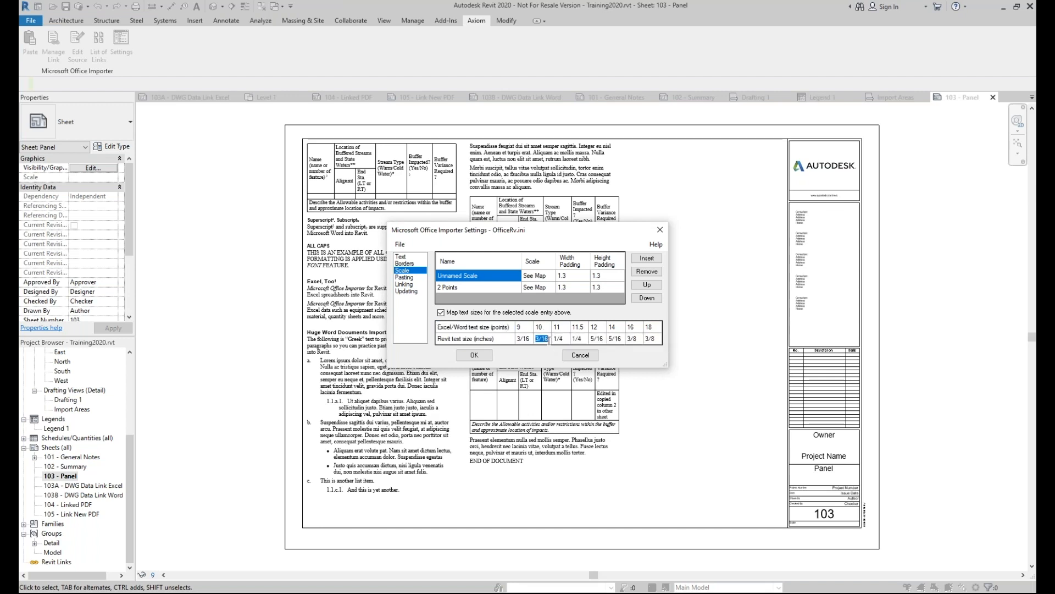
key("BackSpace")
key("BackSpace")
type("32")
key("Tab")
left_click(400, 244)
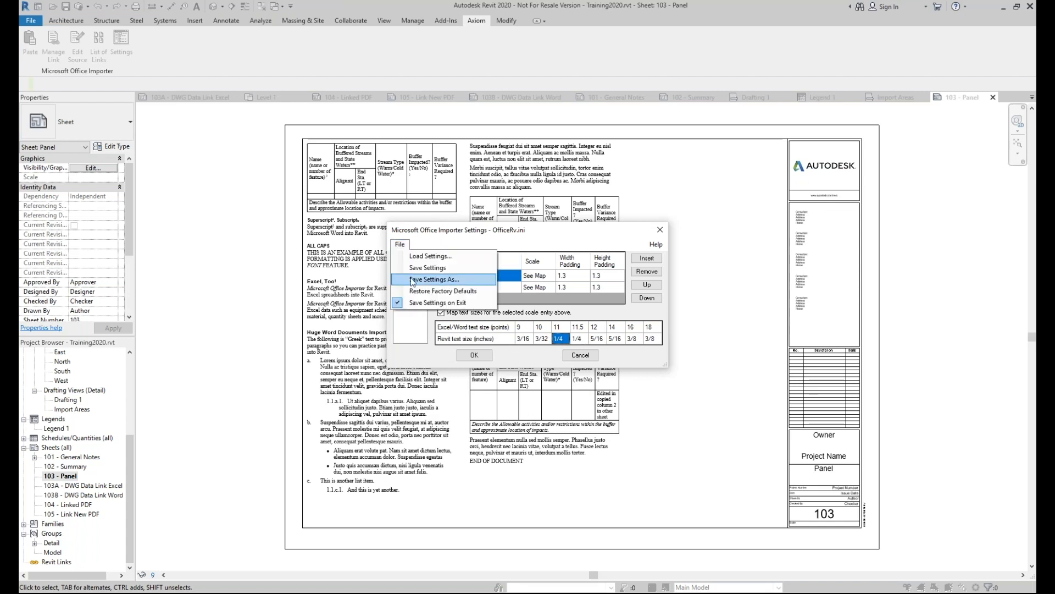
left_click(418, 267)
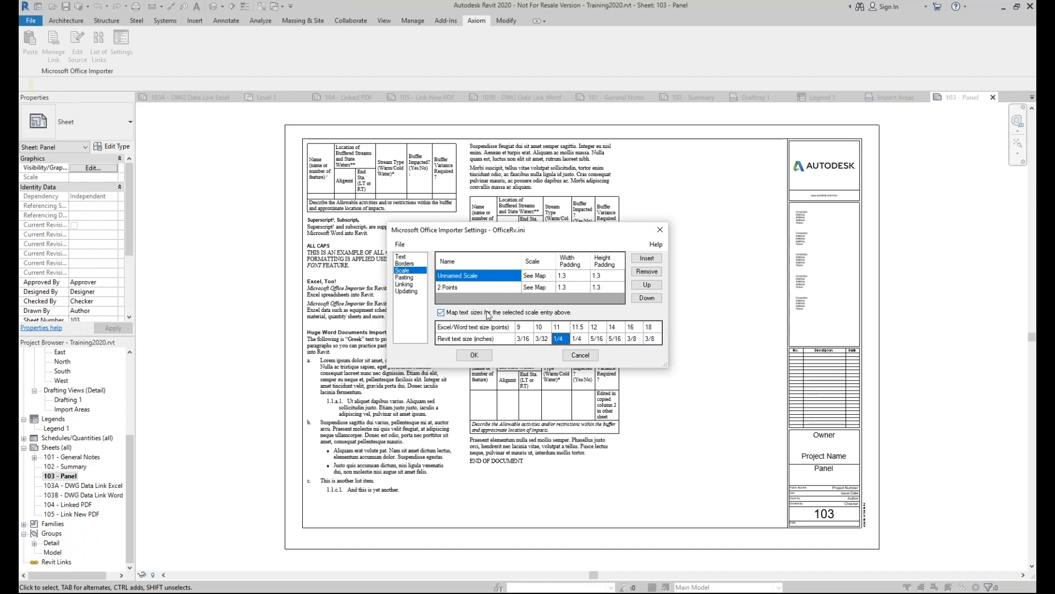
- Look at the INI settings files offered for saving under another name and for loading, without choosing any
left_click(400, 244)
left_click(435, 279)
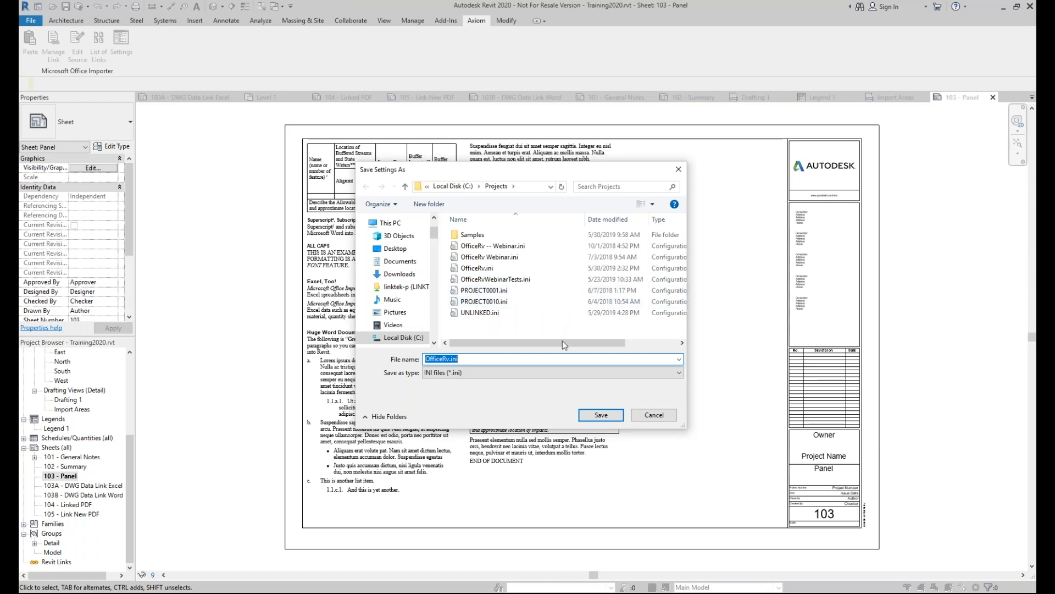
left_click(653, 415)
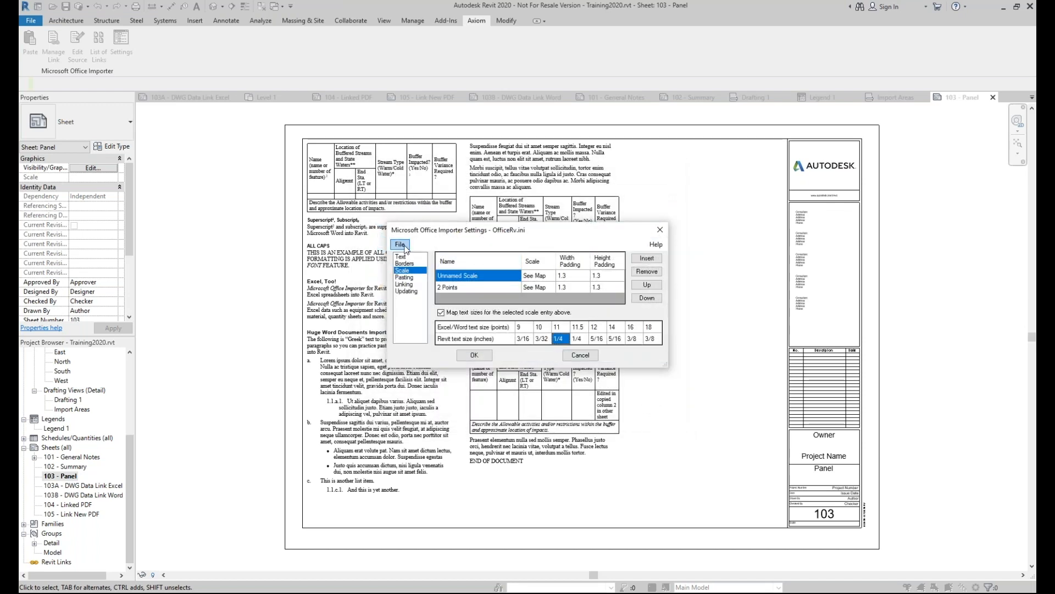
left_click(400, 245)
left_click(424, 257)
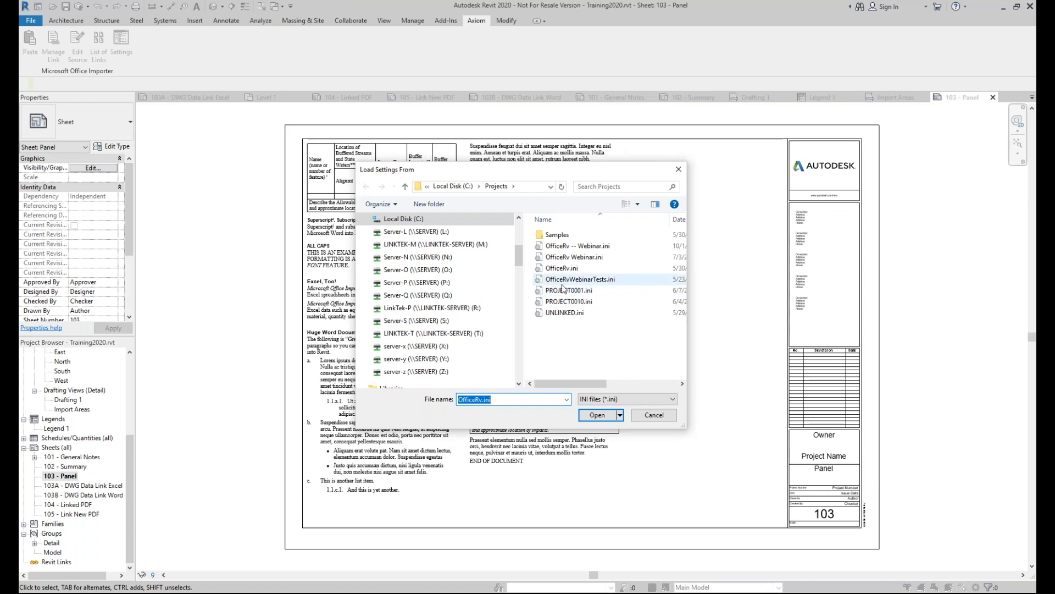
left_click(653, 415)
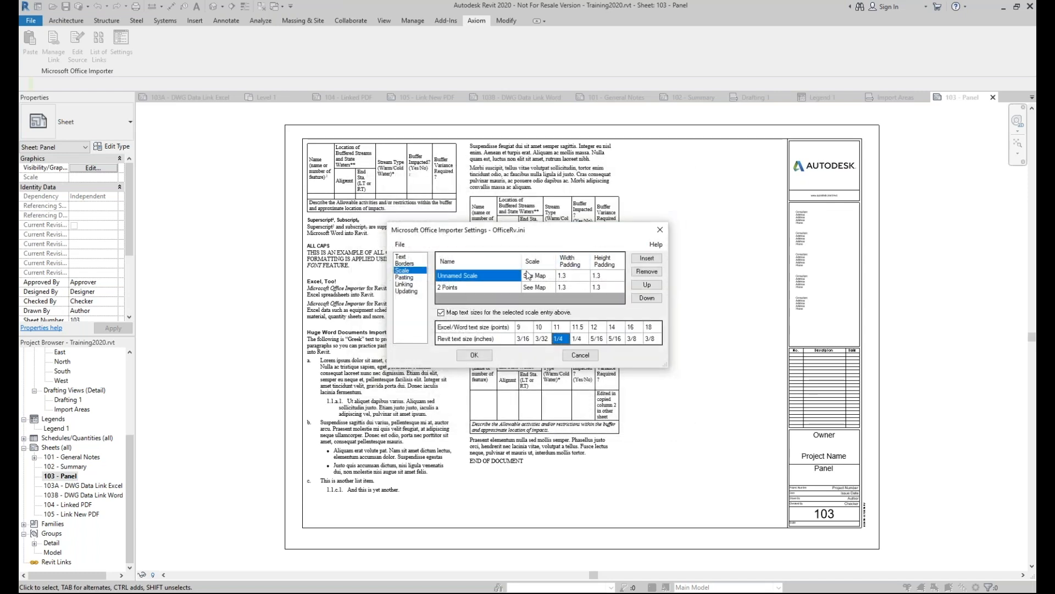
- Save the settings as UNLINKED.ini over the existing file, turn off linking new pastes to the original document, and save that change
left_click(408, 278)
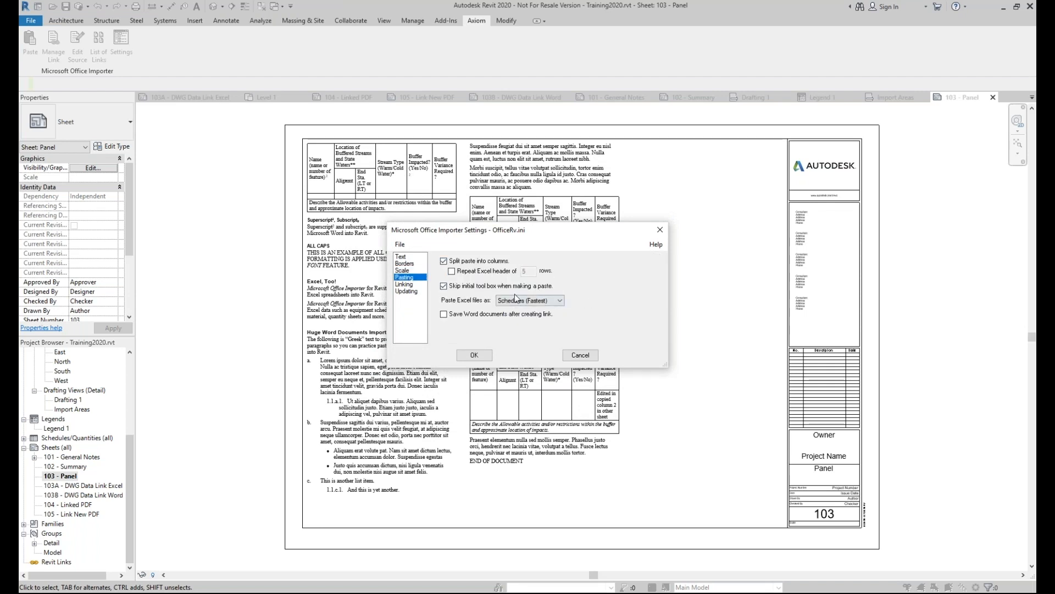
left_click(407, 285)
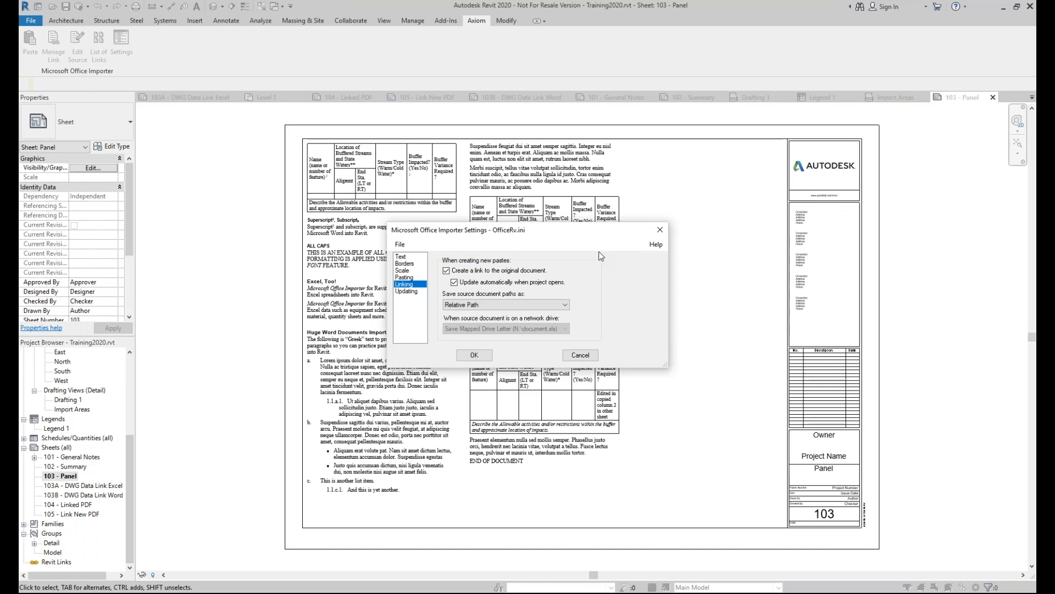
left_click(405, 247)
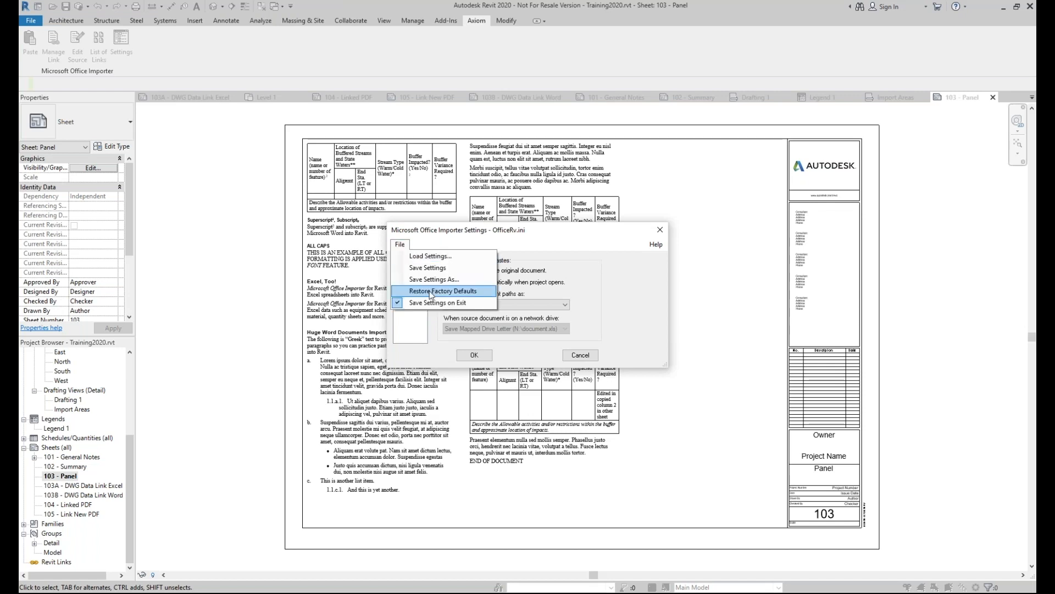
left_click(419, 280)
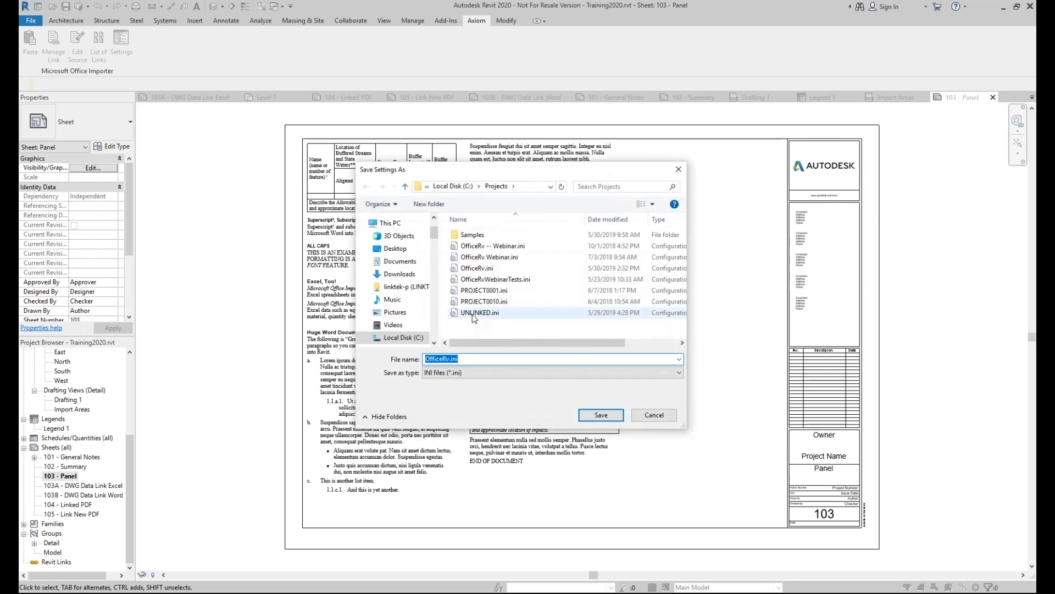
left_click(473, 313)
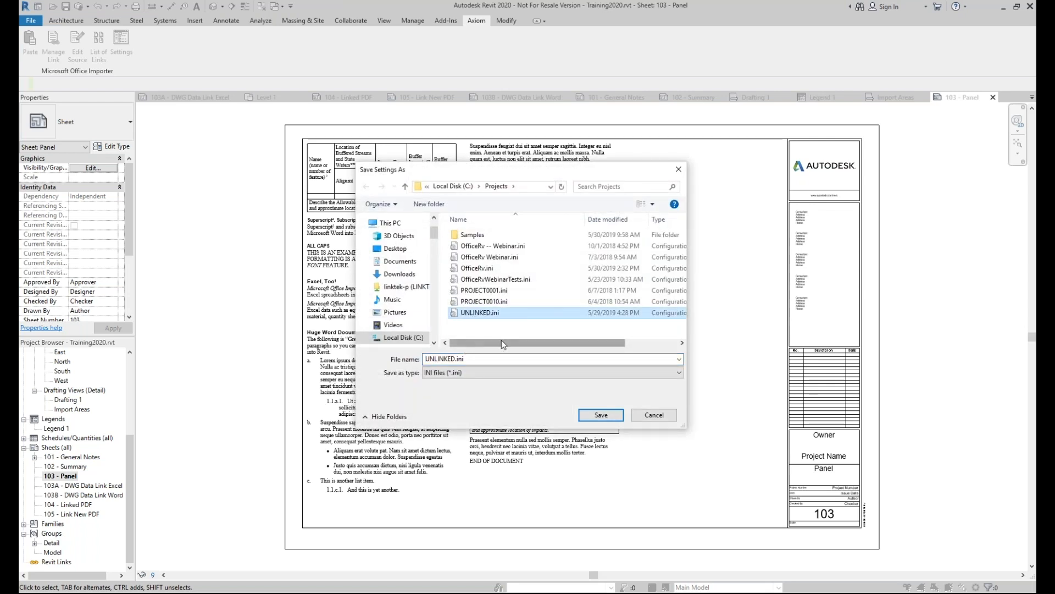
left_click(607, 418)
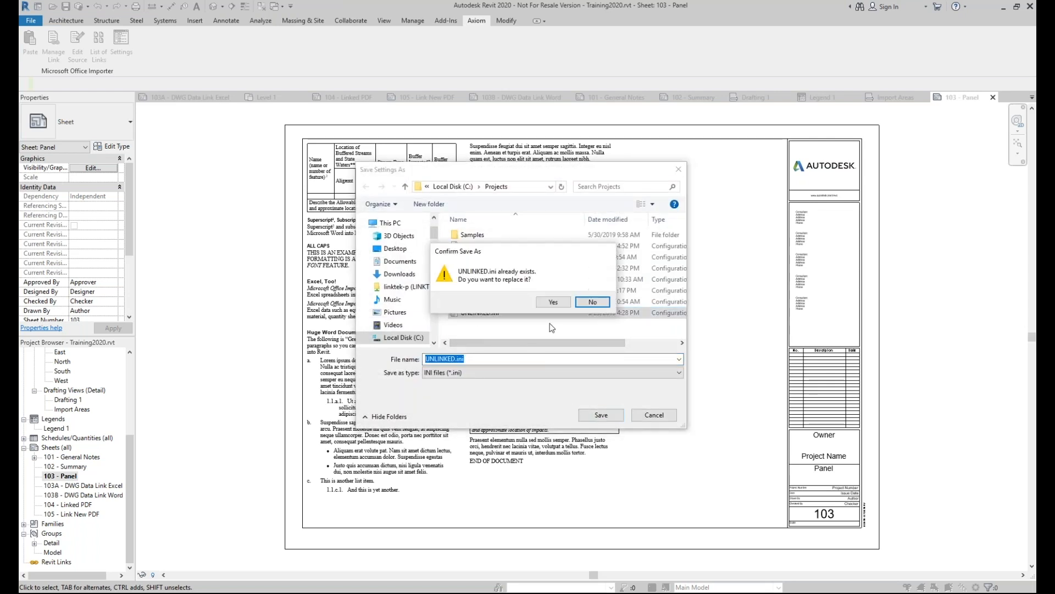
left_click(554, 307)
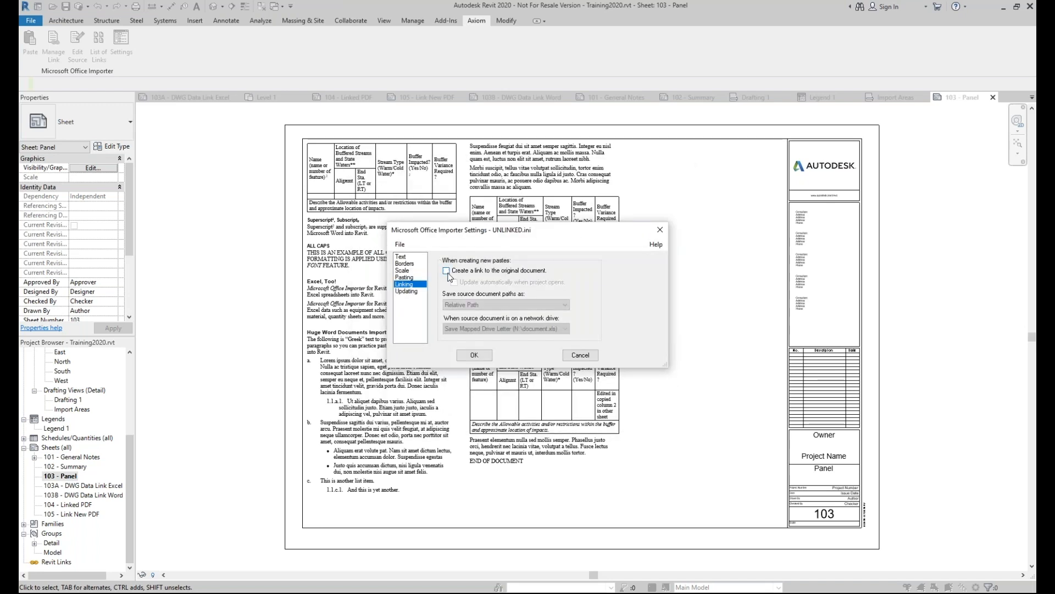
left_click(400, 244)
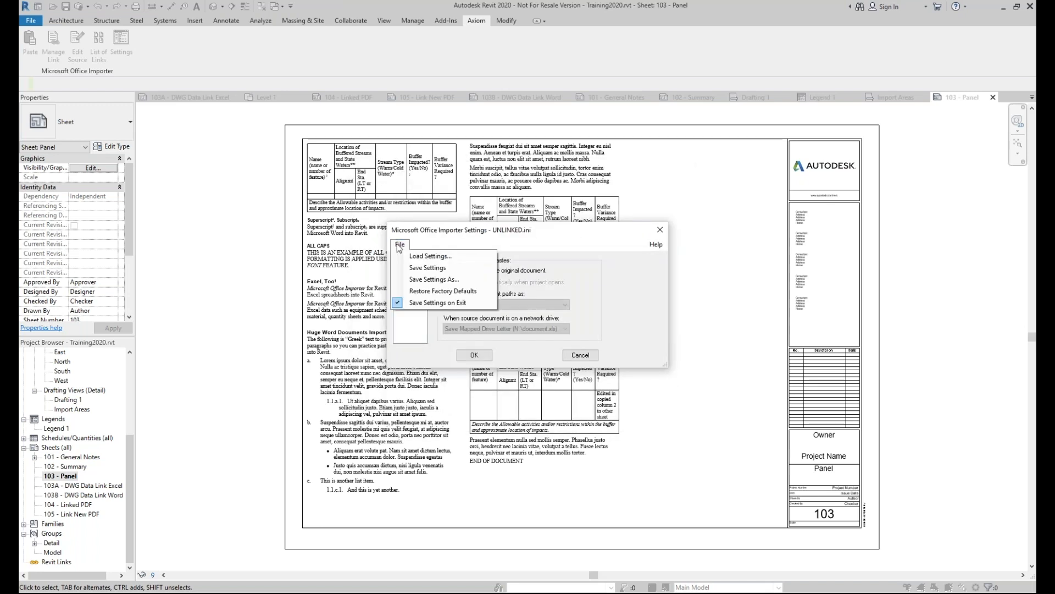
left_click(418, 268)
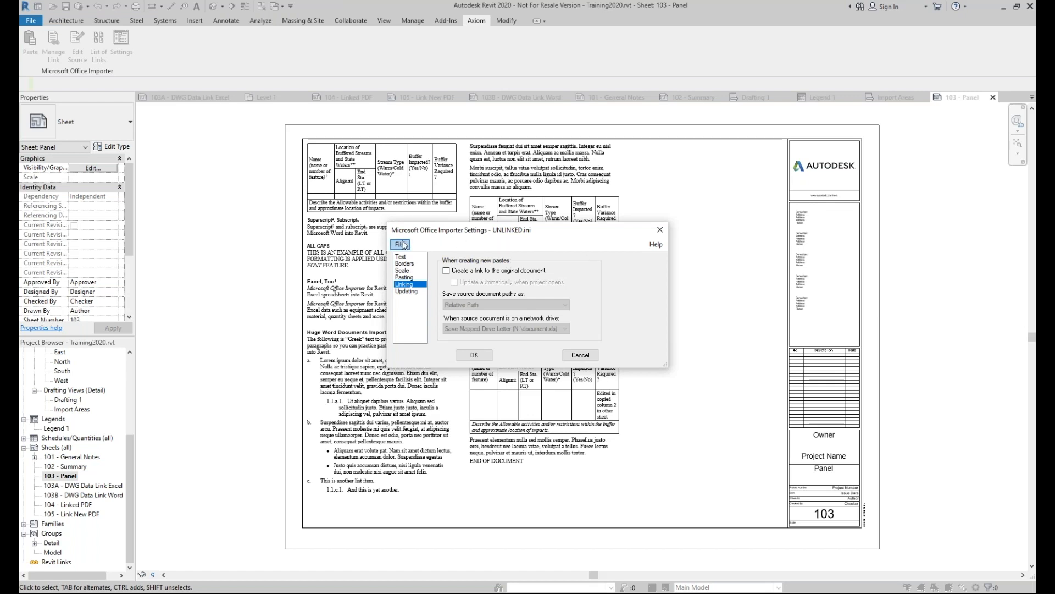
- Load the importer settings from OfficeRv.ini in the Projects folder
left_click(402, 244)
left_click(414, 257)
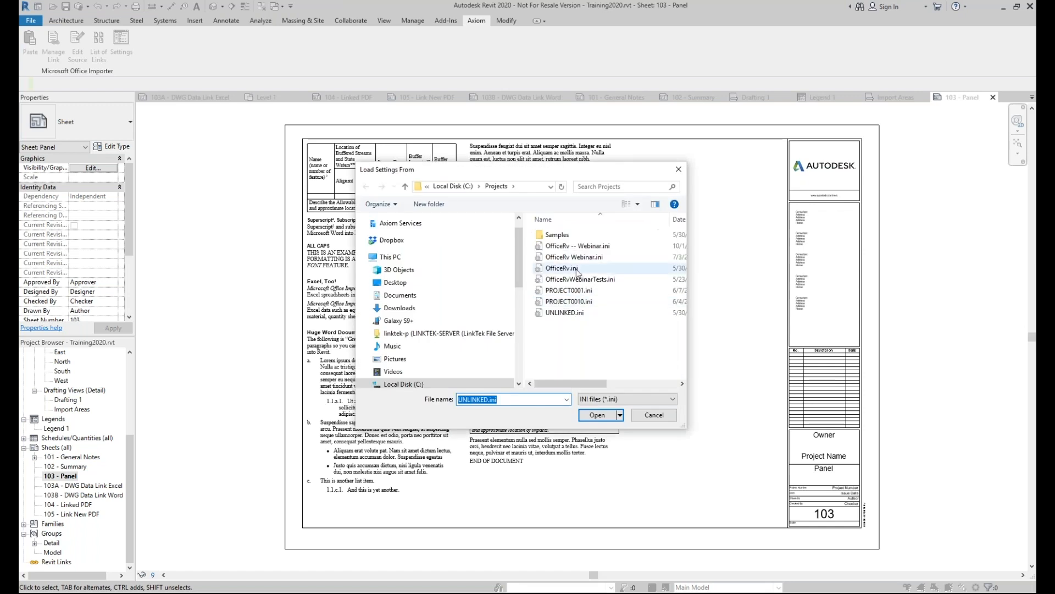
left_click(562, 268)
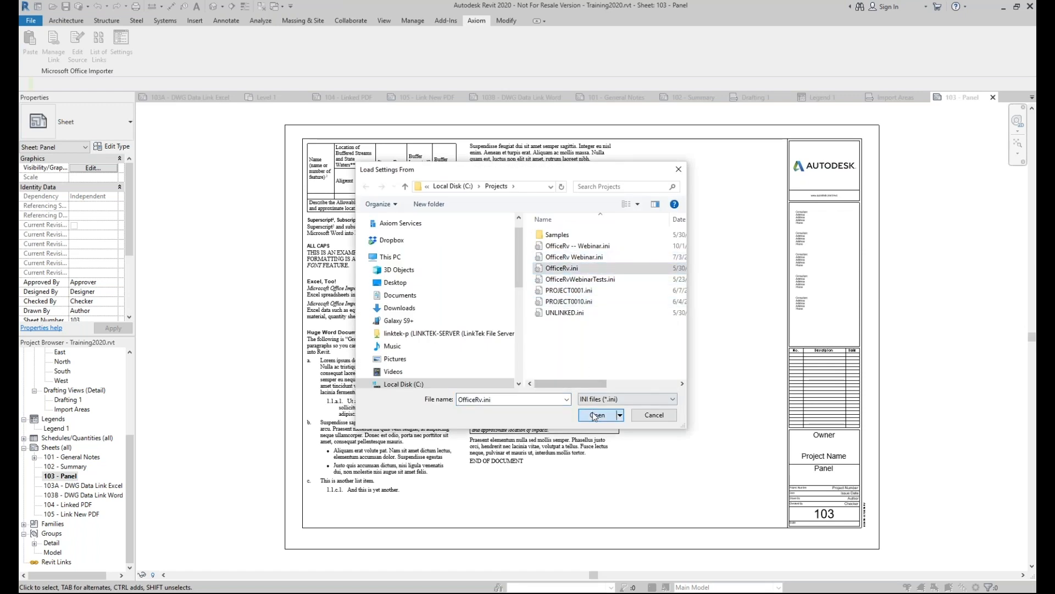
left_click(598, 415)
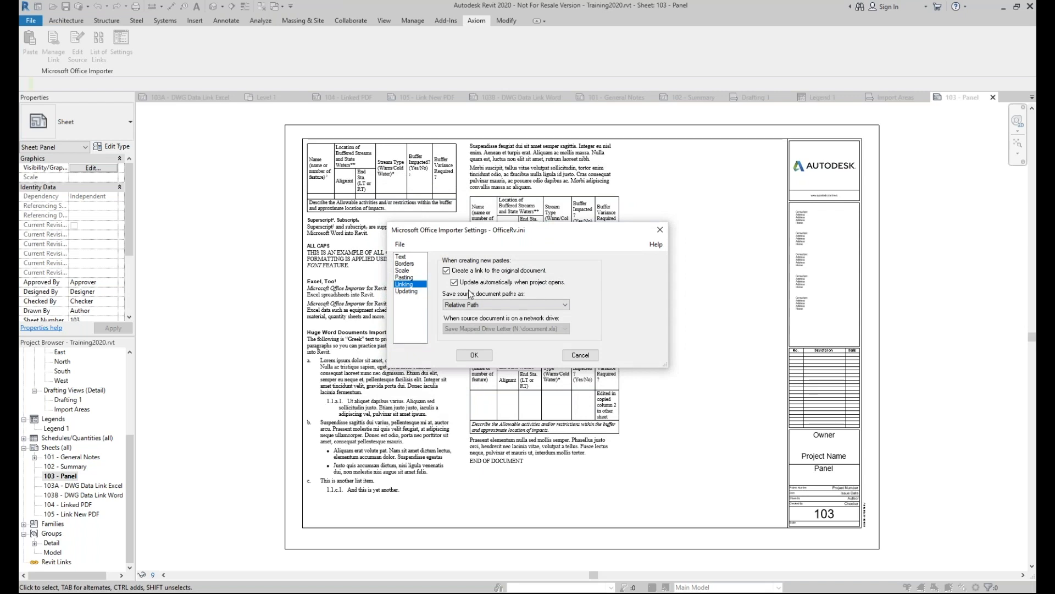
- Set the updating behaviour on project opening to update all modified "automatic" pastes without asking
left_click(413, 291)
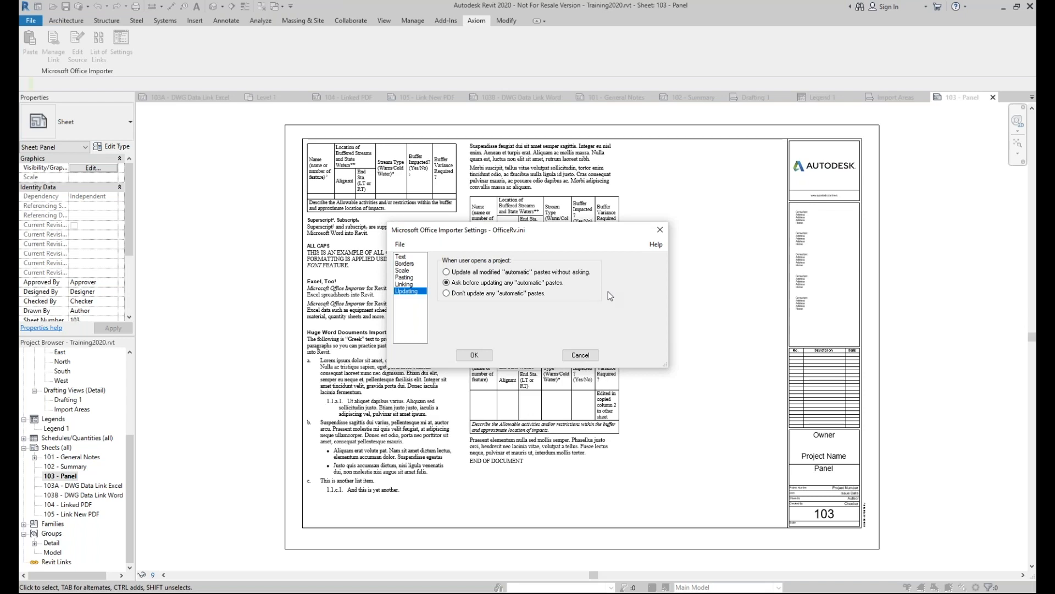
left_click(538, 273)
left_click(447, 293)
left_click(509, 274)
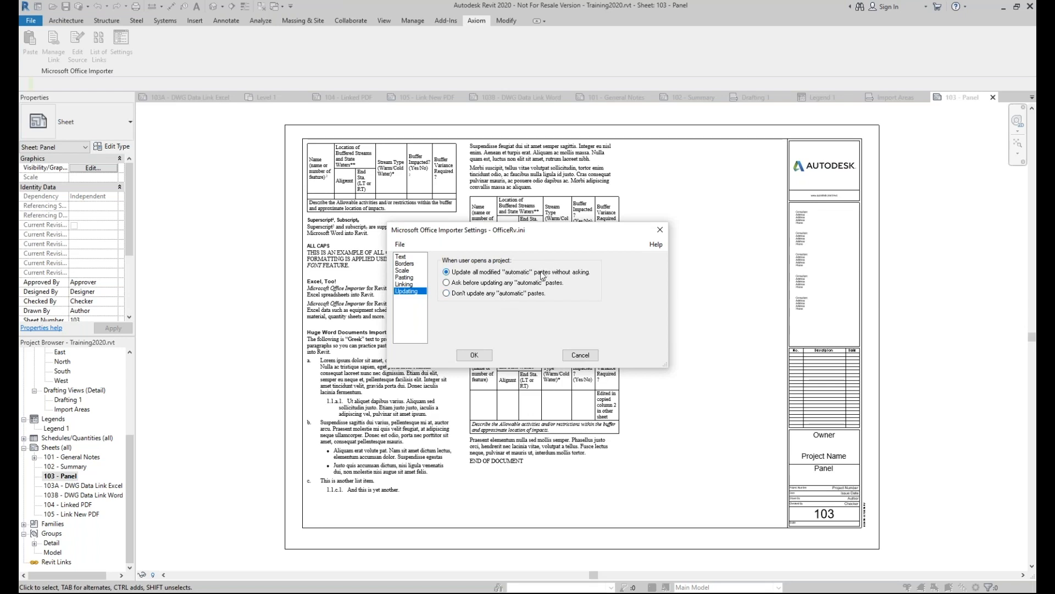